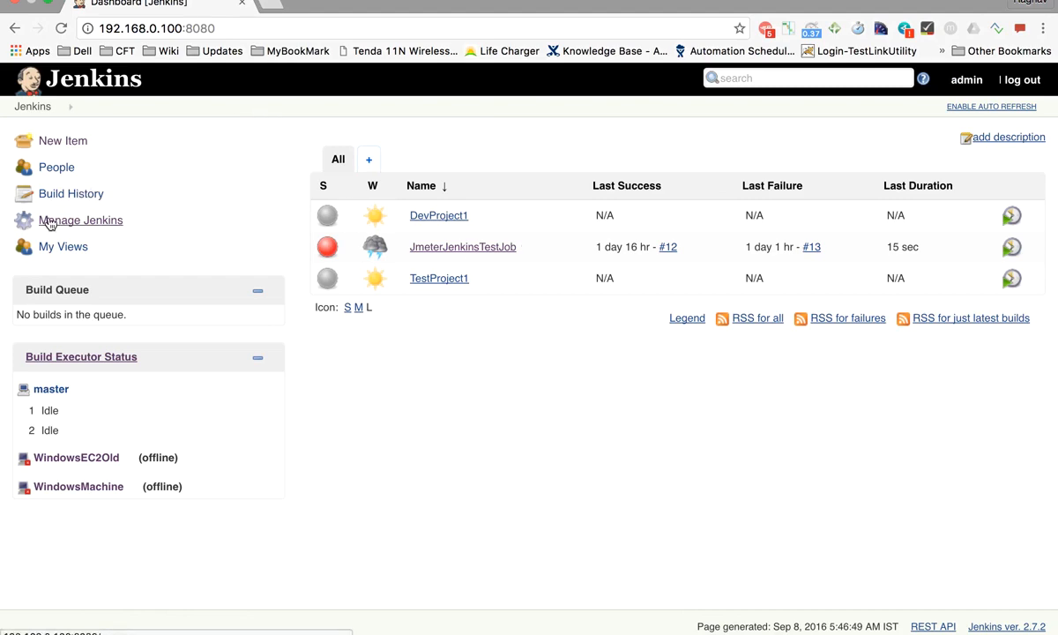
# Open the Configure System page under Manage Jenkins
pyautogui.click(72, 225)
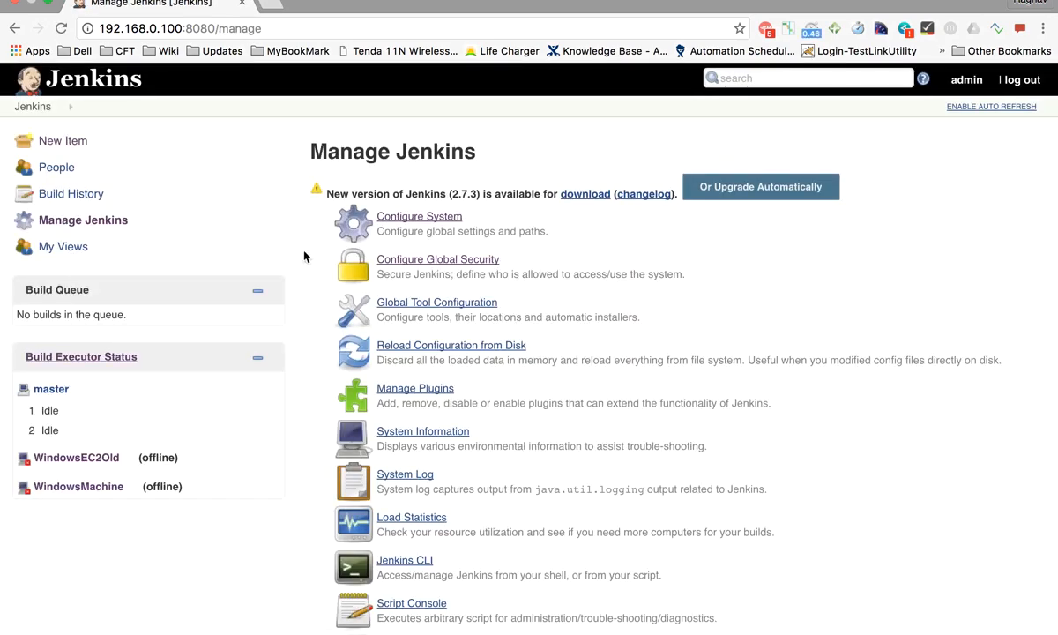
pyautogui.scroll(5, 404, 219)
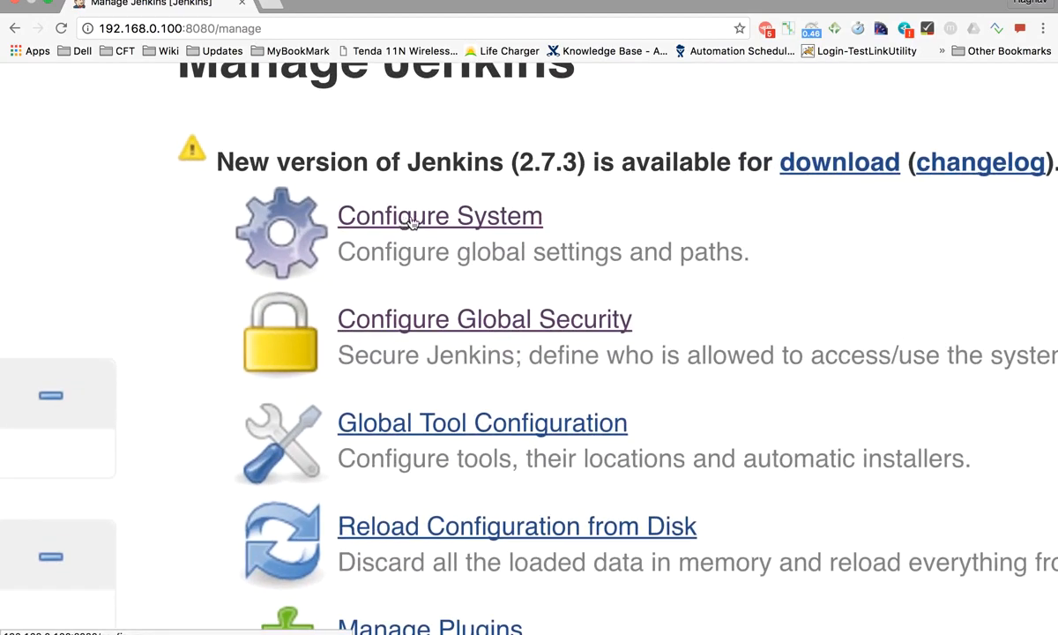
pyautogui.click(433, 222)
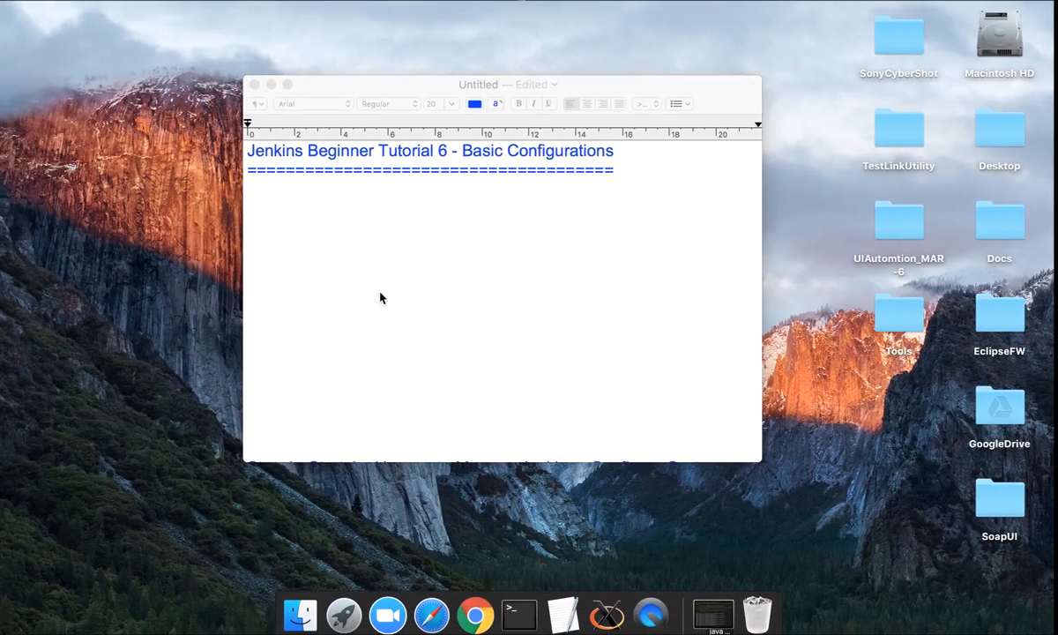
# Switch to the tutorial notes in TextEdit and add the line "Step 1 : Manage Jenkins - Configure System" below the heading
pyautogui.click(352, 231)
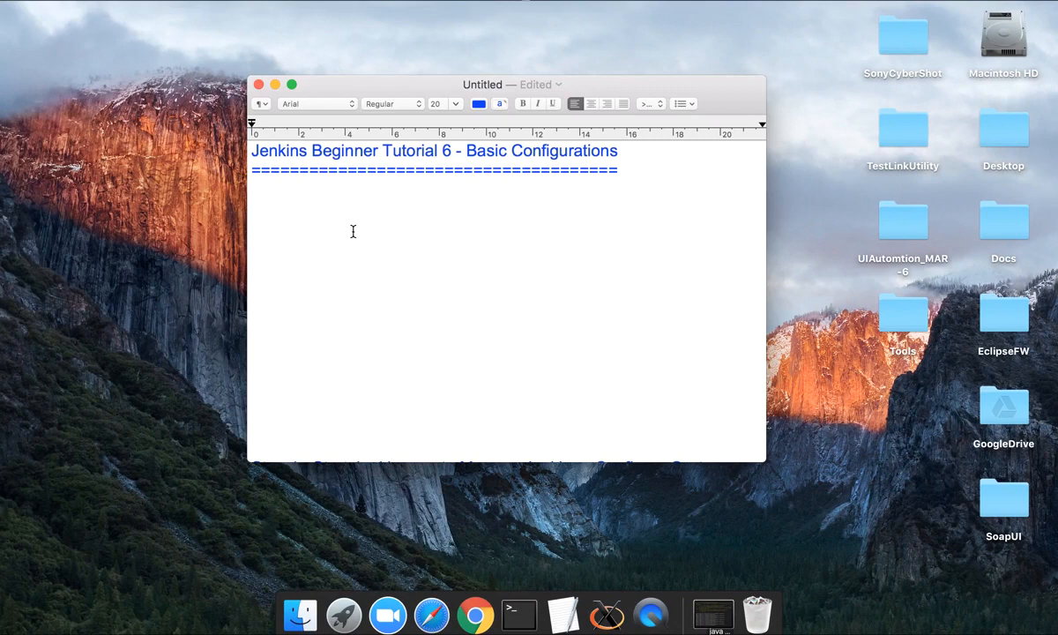
pyautogui.write('Step 1 : Manag')
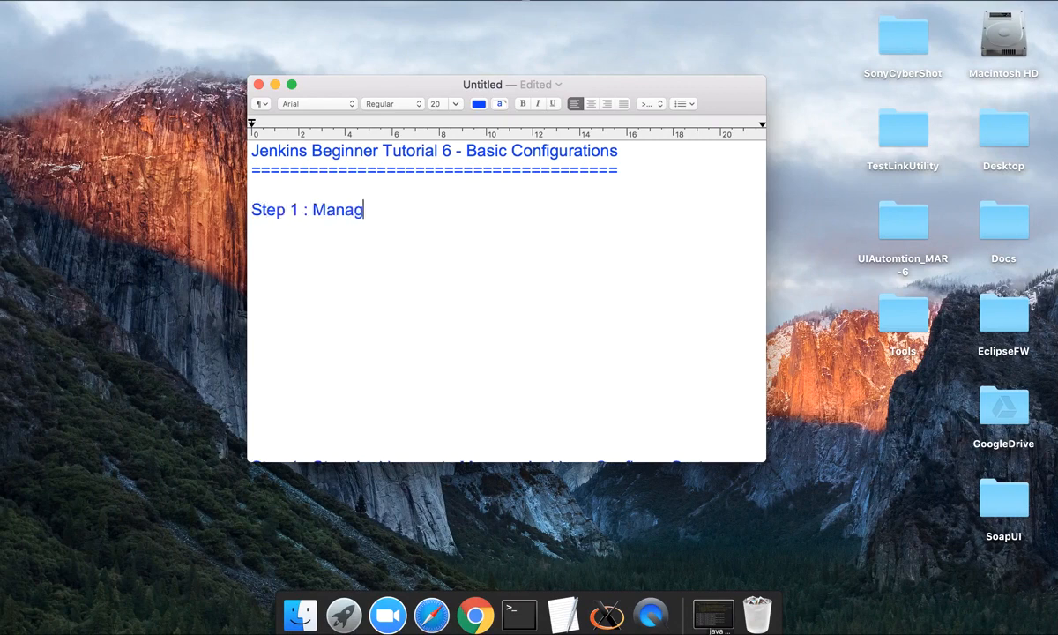
pyautogui.write('e Jenkins -')
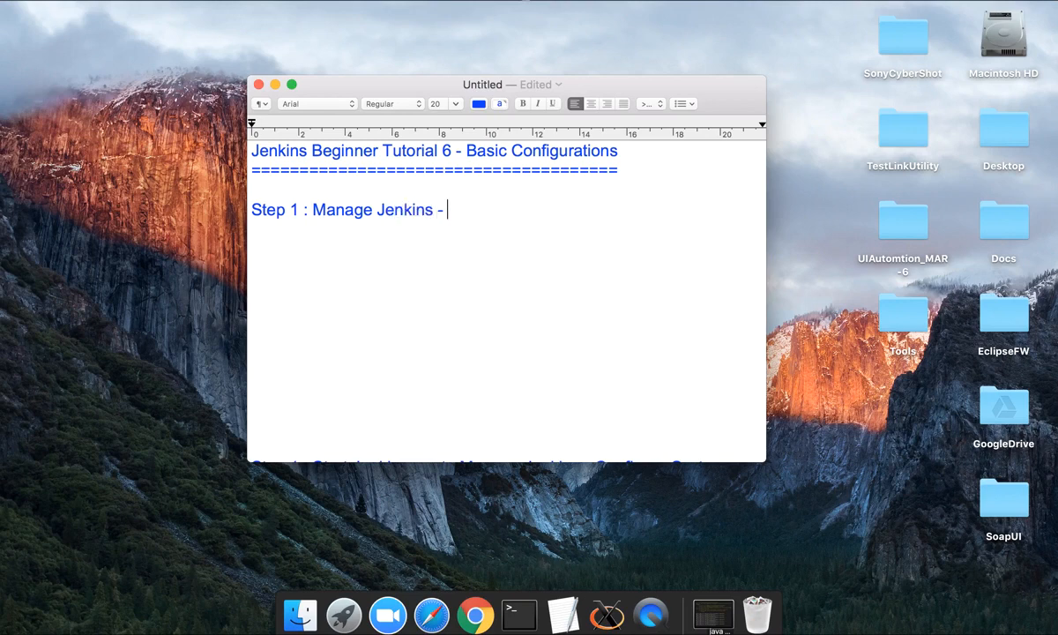
pyautogui.write(' Configure S')
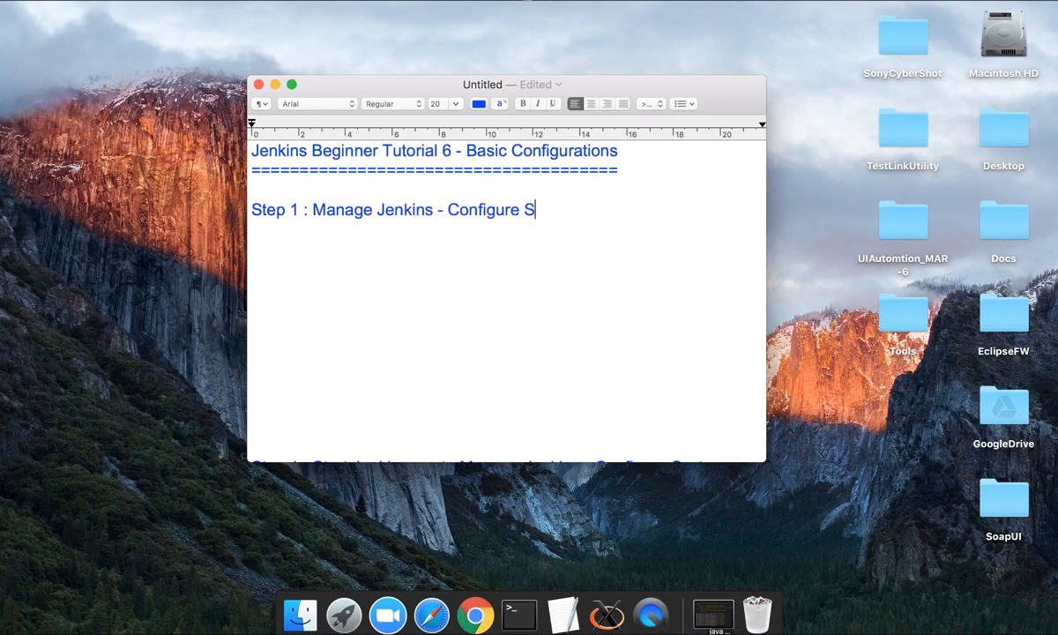
pyautogui.write('ystem')
pyautogui.press('Return')
pyautogui.press('Return')
# Add the line "Step 2 : Get a understanding of common/basic configurations" to the notes, checking the Jenkins configuration page for reference
pyautogui.write('Ste')
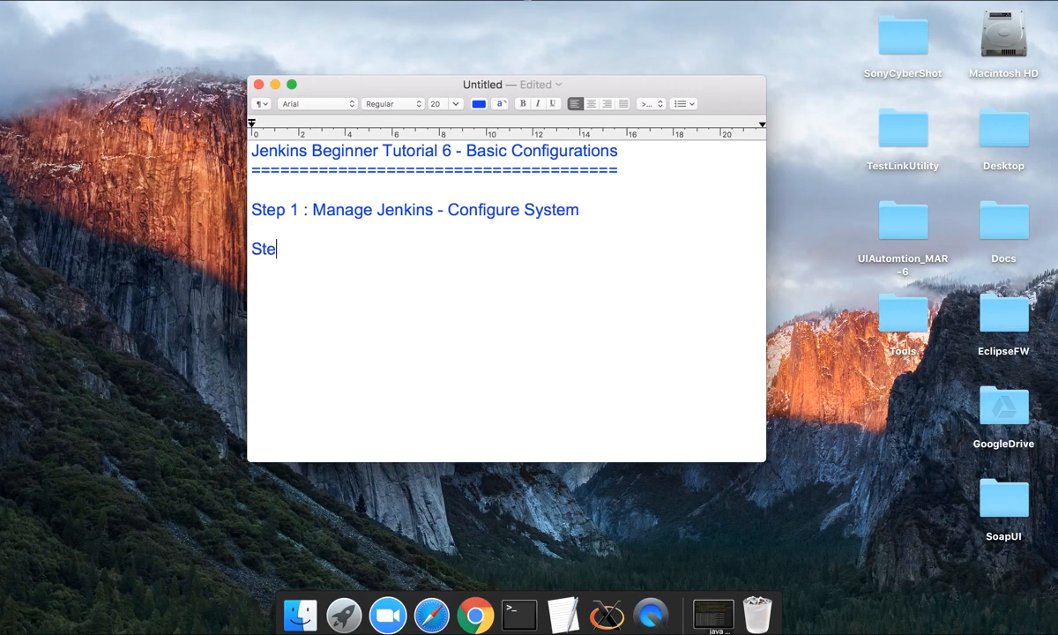
pyautogui.write('p 2 :')
pyautogui.press('super+Tab')
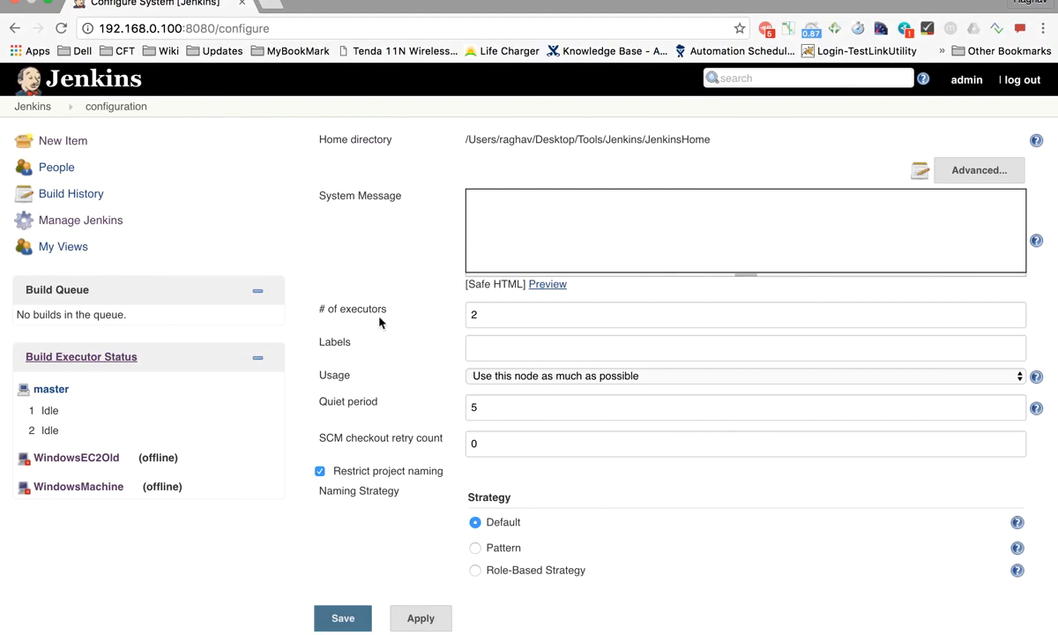
pyautogui.scroll(-5, 412, 420)
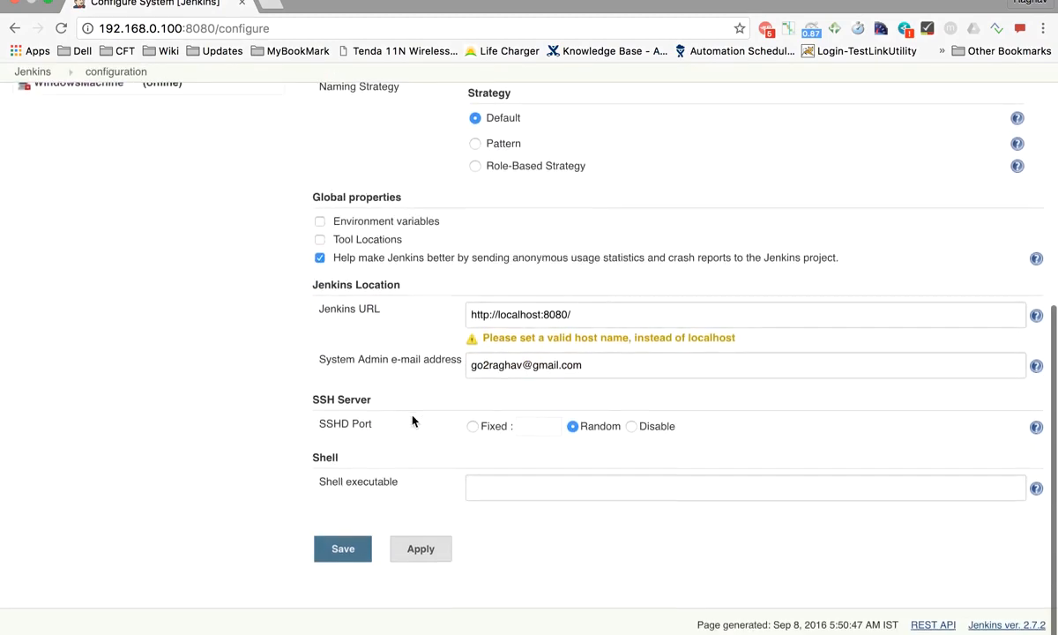
pyautogui.scroll(5, 411, 420)
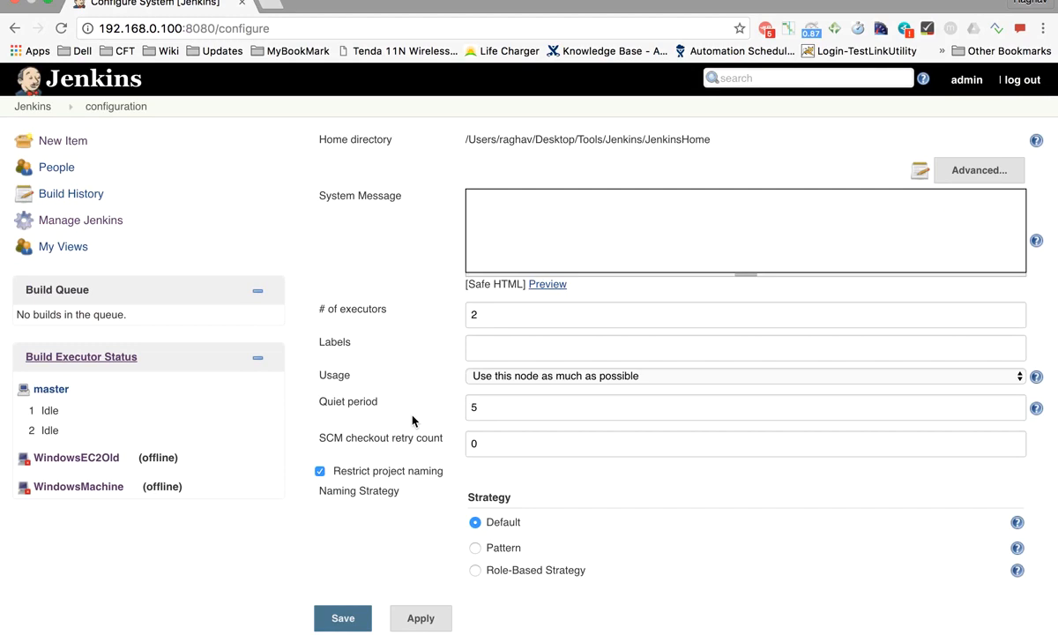
pyautogui.hotkey('ctrl', 'Left')
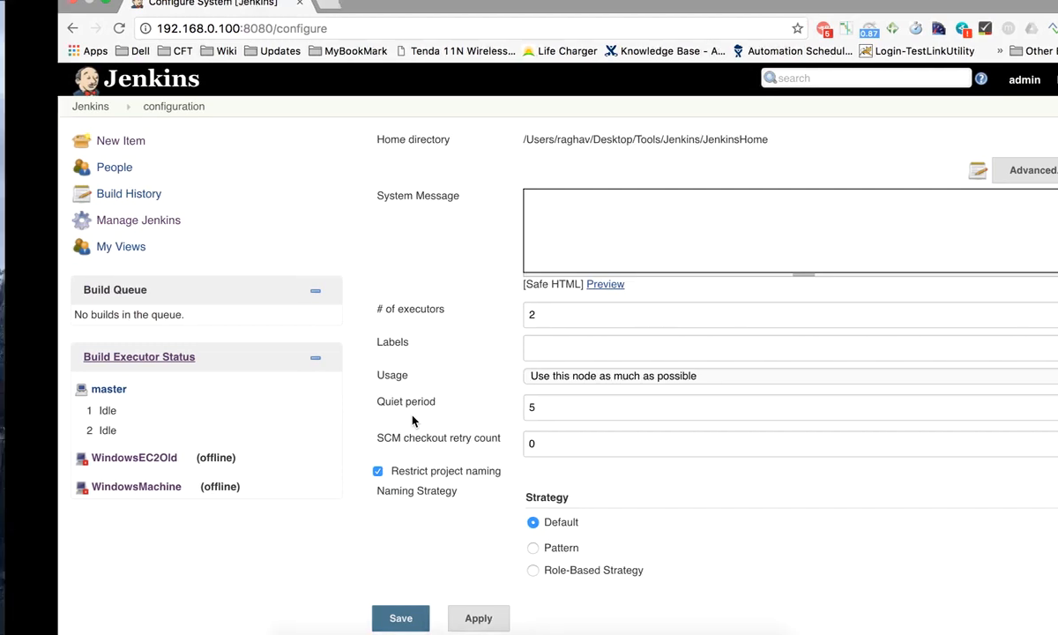
pyautogui.write('Ge')
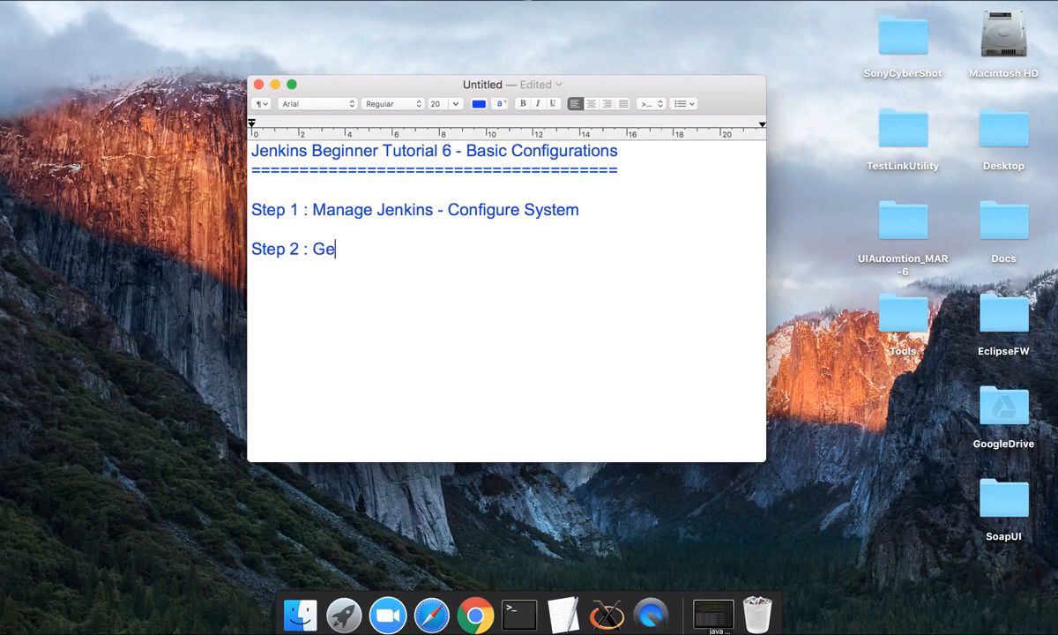
pyautogui.write('t a understanki')
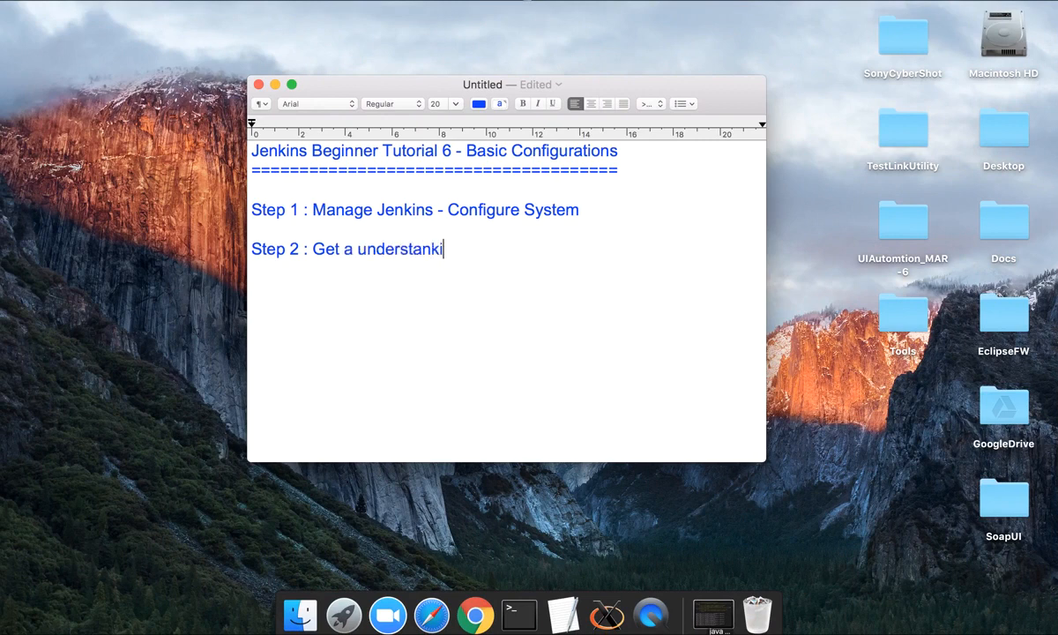
pyautogui.press('BackSpace')
pyautogui.write('ding of common/')
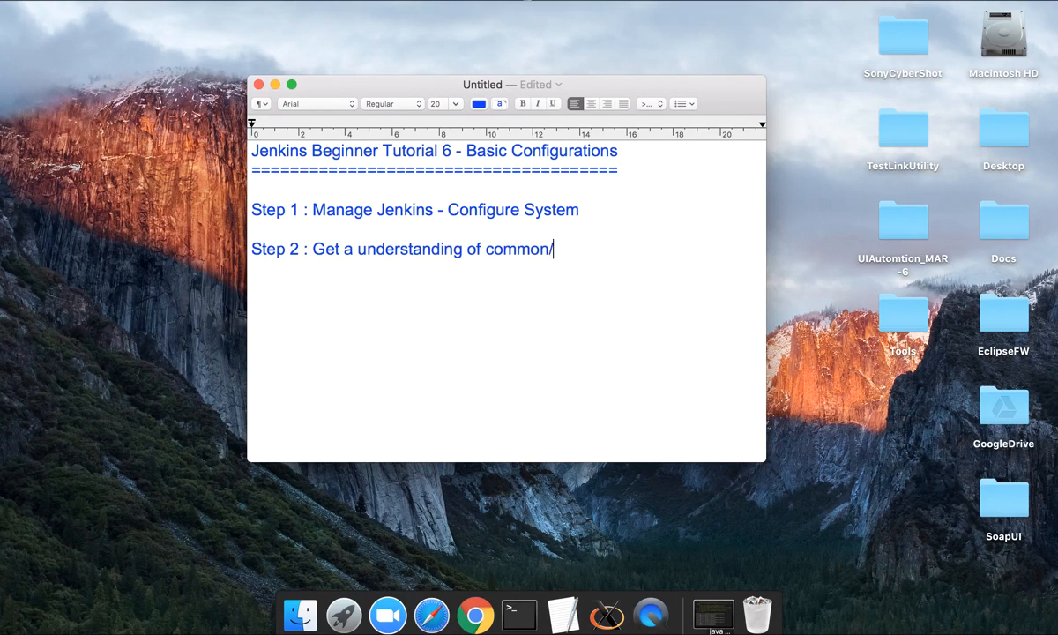
pyautogui.write('basic configu')
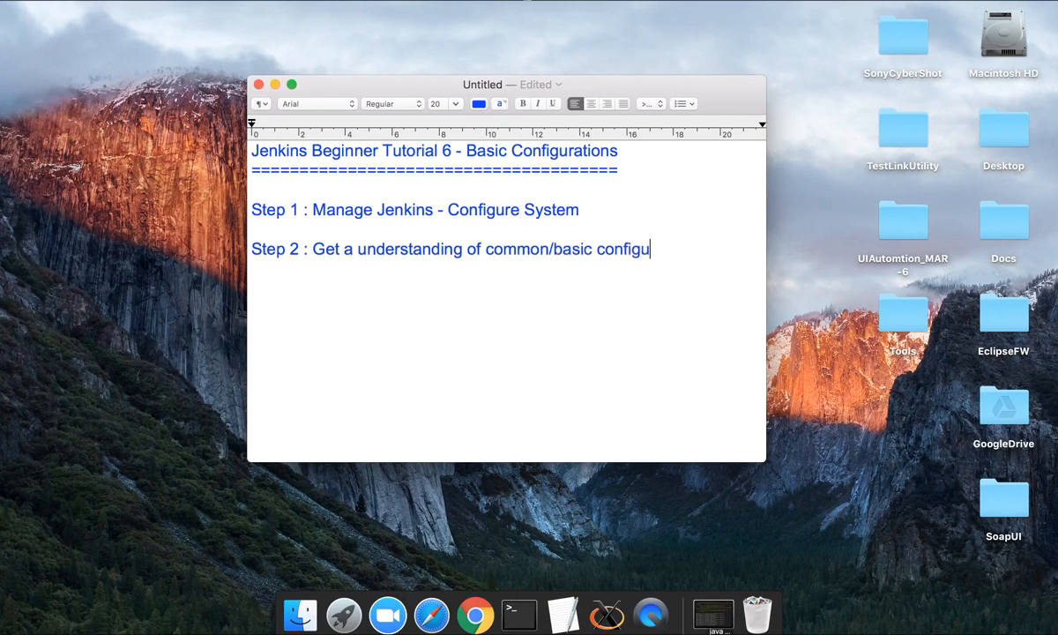
pyautogui.write('rations')
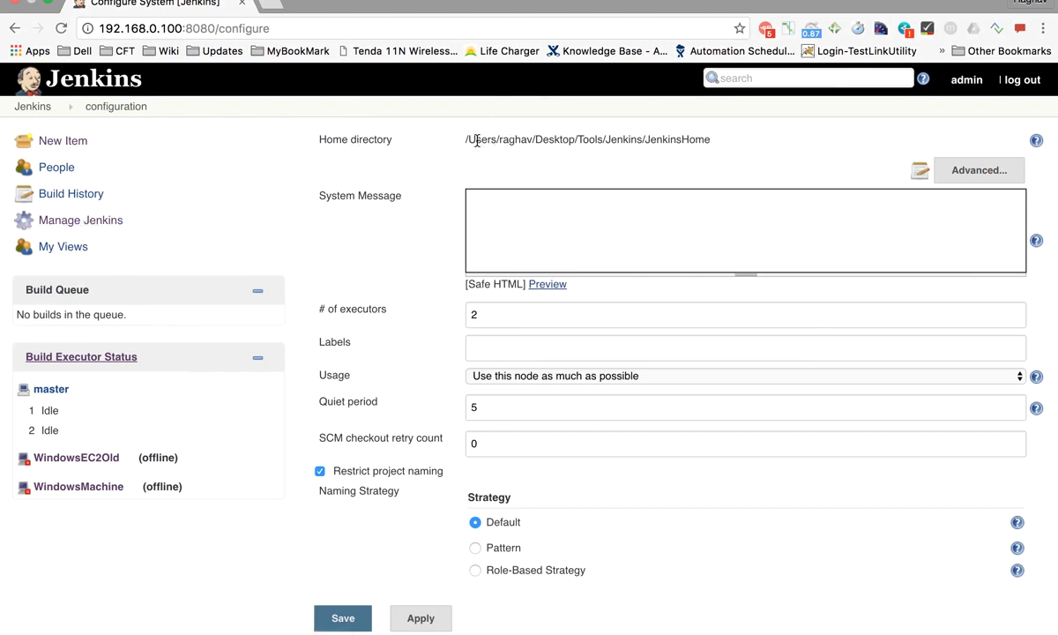
# Examine the Jenkins home directory path and look up the YouTube playlist's tutorial on changing the home directory
pyautogui.moveTo(465, 139); pyautogui.dragTo(717, 140)
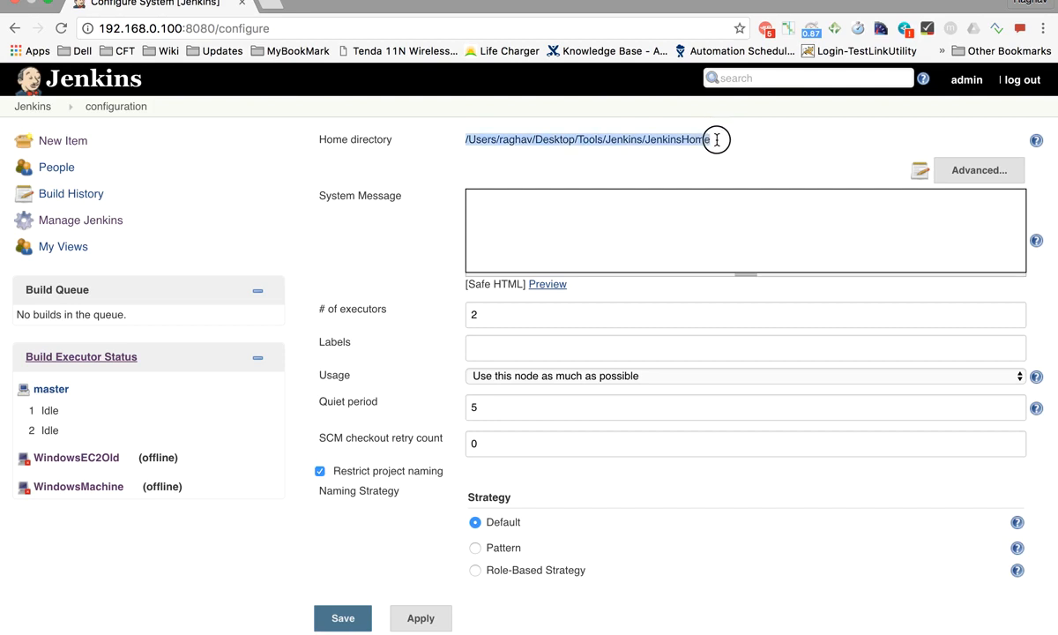
pyautogui.click(664, 139)
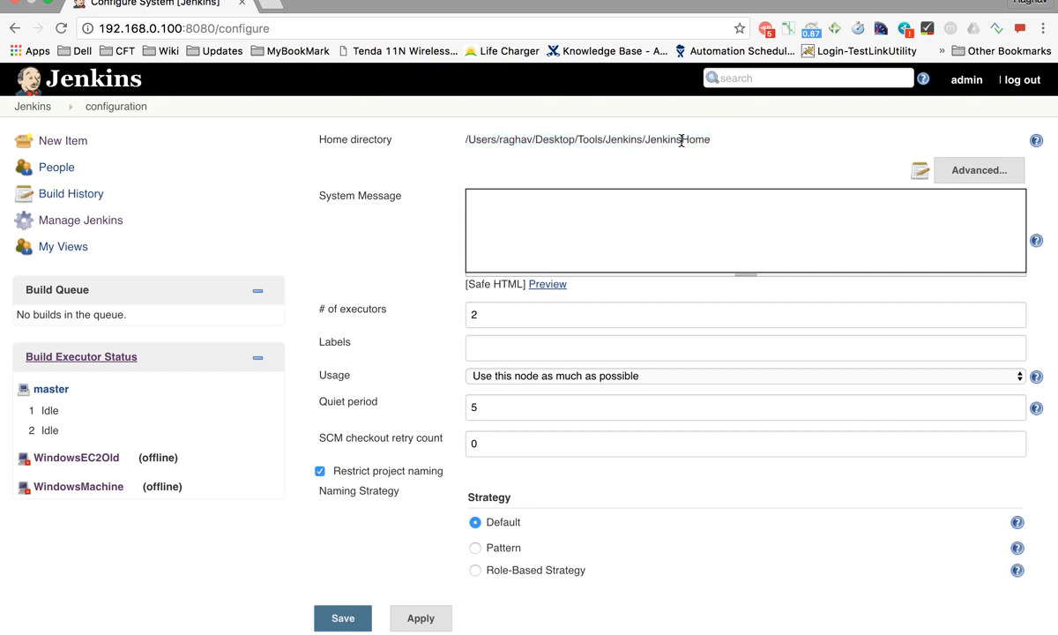
pyautogui.doubleClick(681, 139)
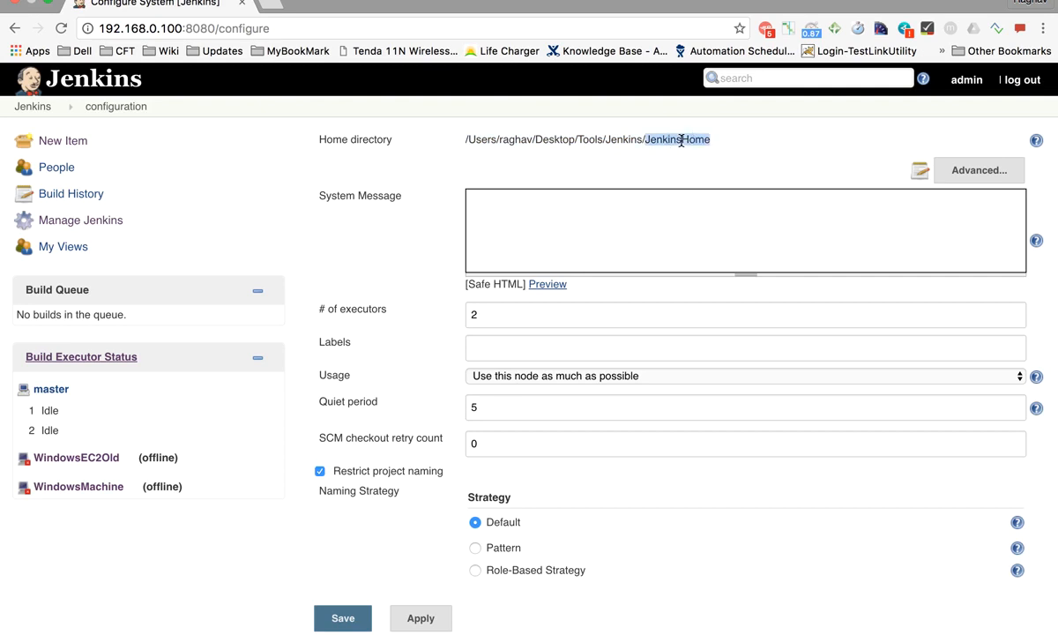
pyautogui.hotkey('ctrl', 'Left')
pyautogui.hotkey('ctrl', 'Left')
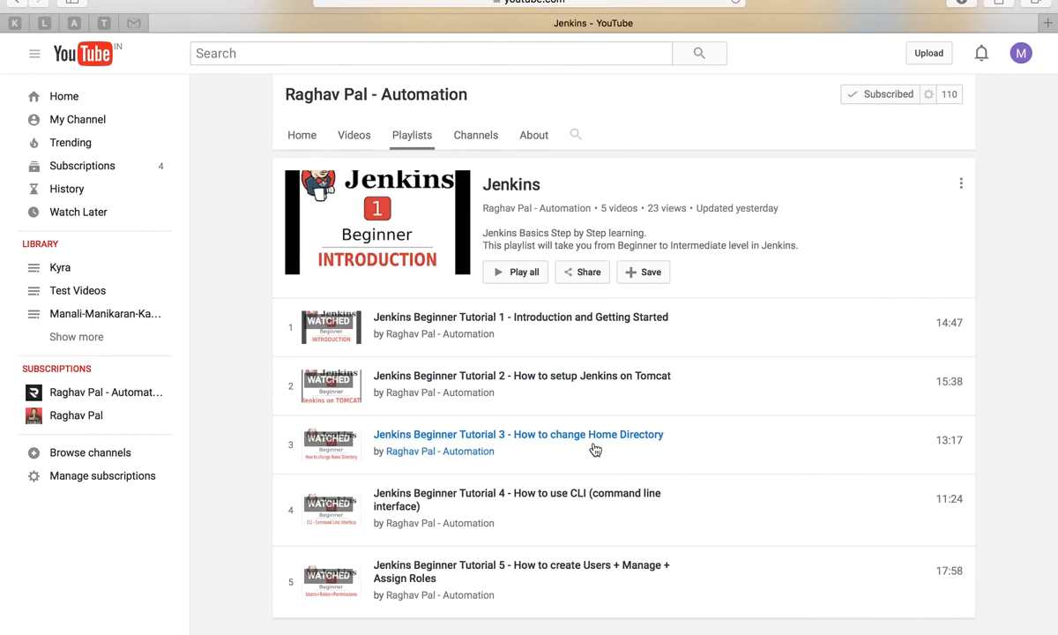
pyautogui.hotkey('ctrl', 'Right')
pyautogui.hotkey('ctrl', 'Right')
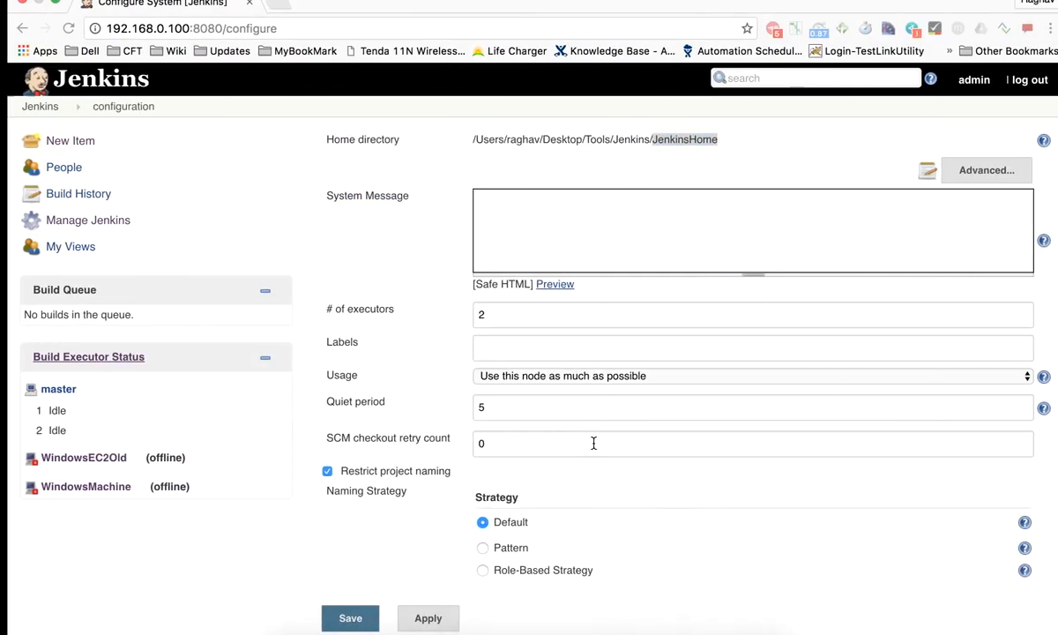
pyautogui.moveTo(462, 139); pyautogui.dragTo(736, 142)
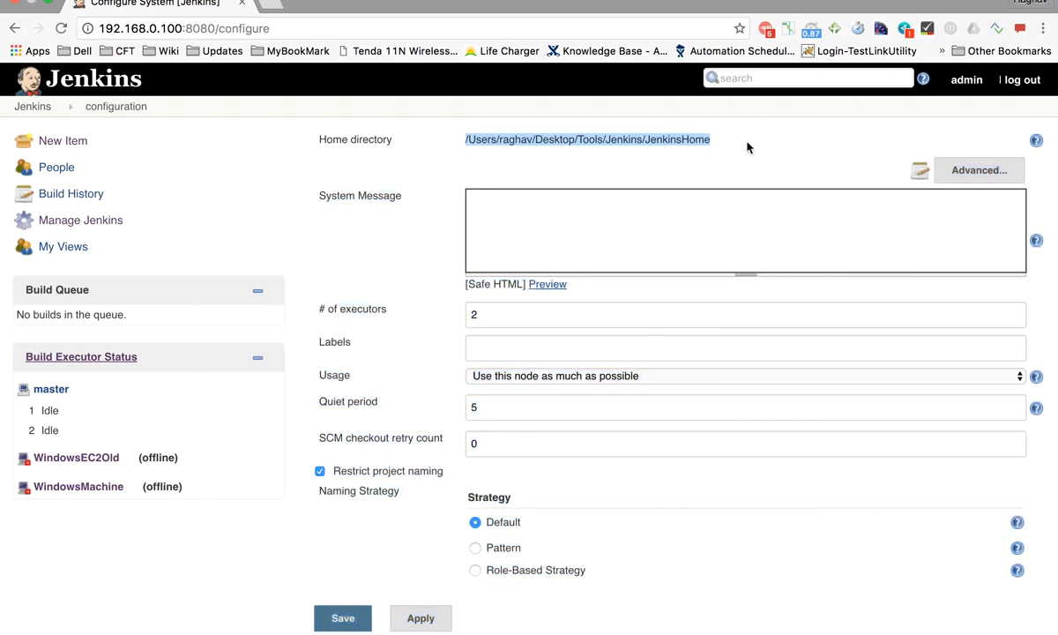
# Expand the advanced home directory settings and read the help for Workspace Root Directory, closing the help when done
pyautogui.click(961, 169)
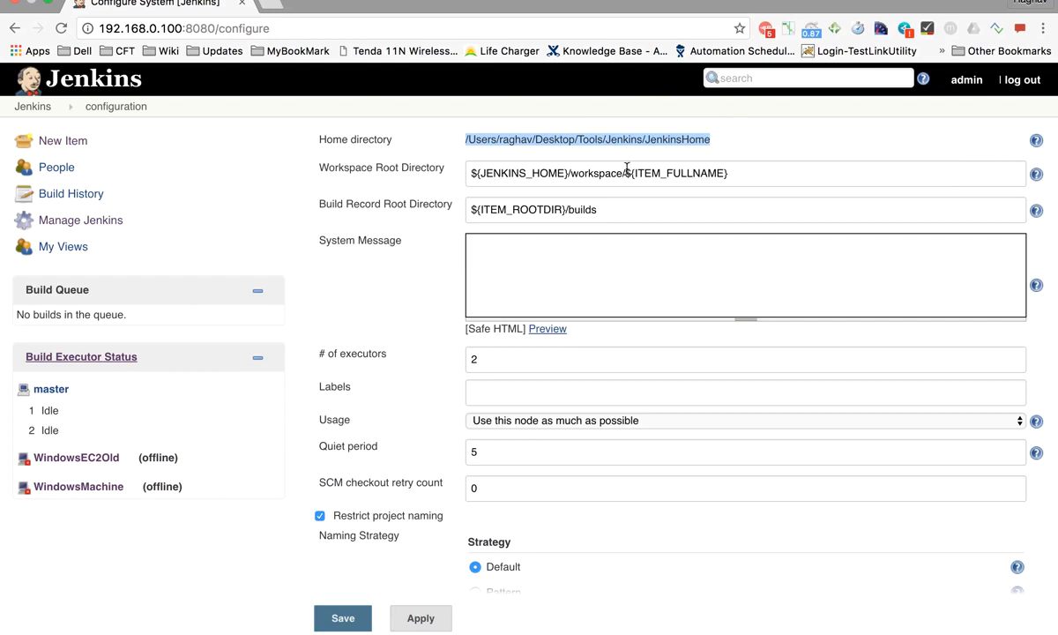
pyautogui.moveTo(751, 171); pyautogui.dragTo(442, 174)
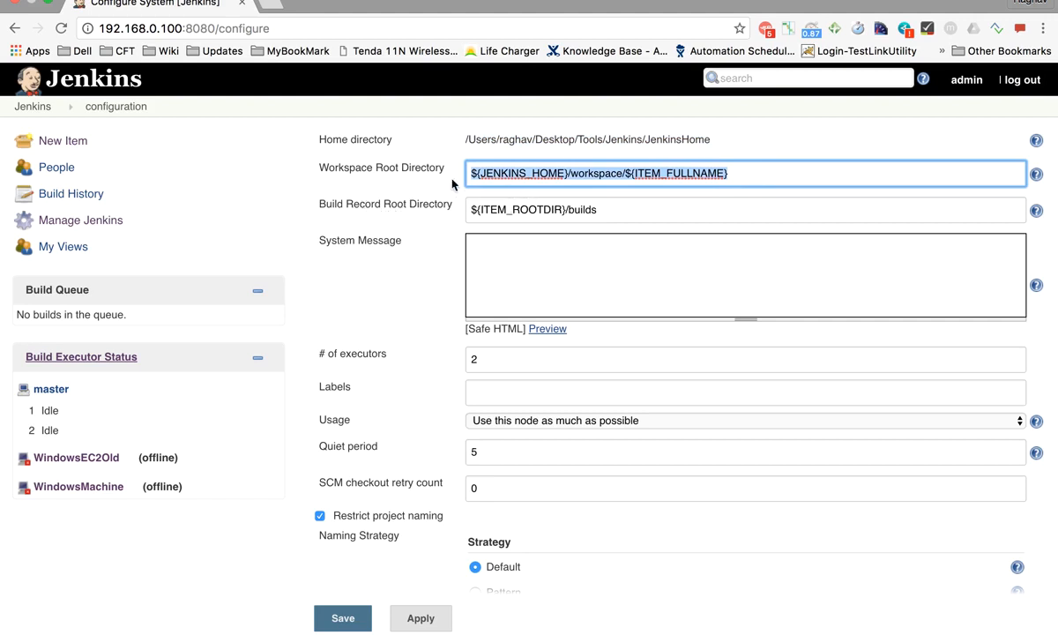
pyautogui.click(387, 160)
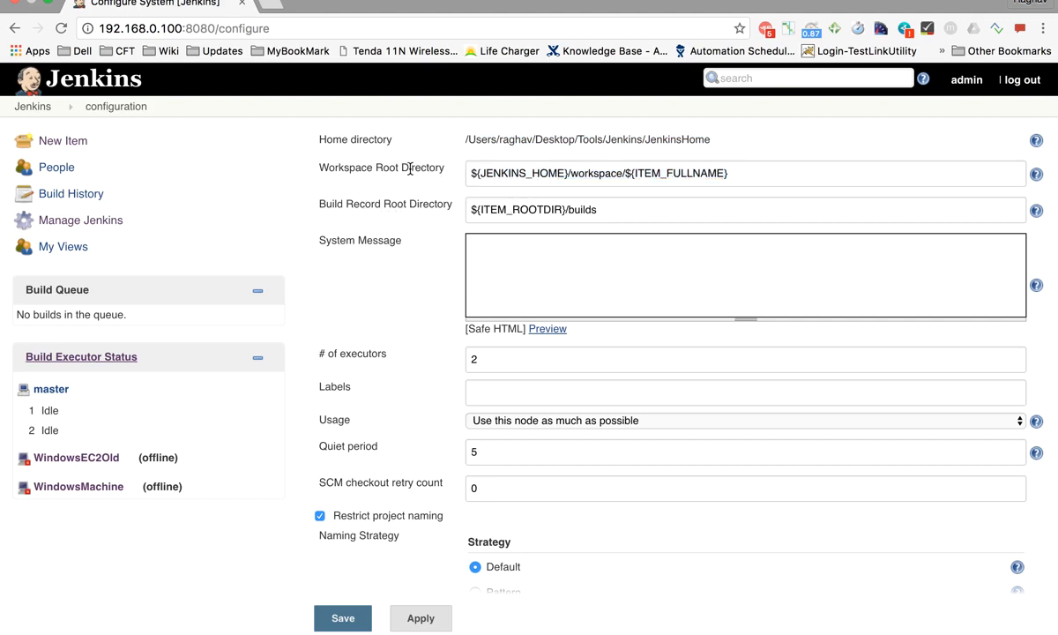
pyautogui.click(1036, 175)
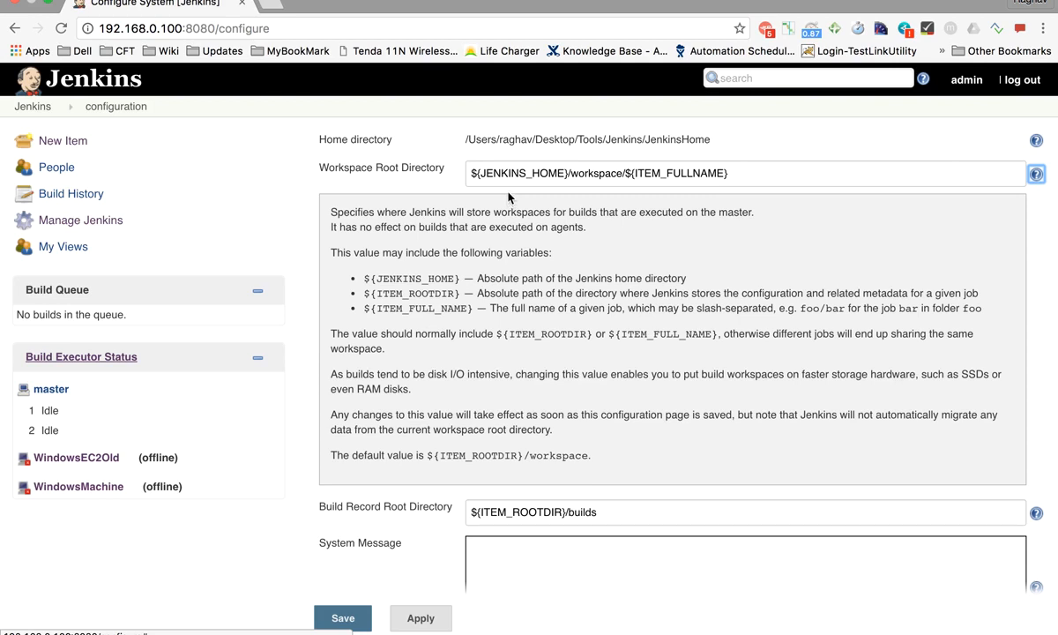
pyautogui.click(612, 172)
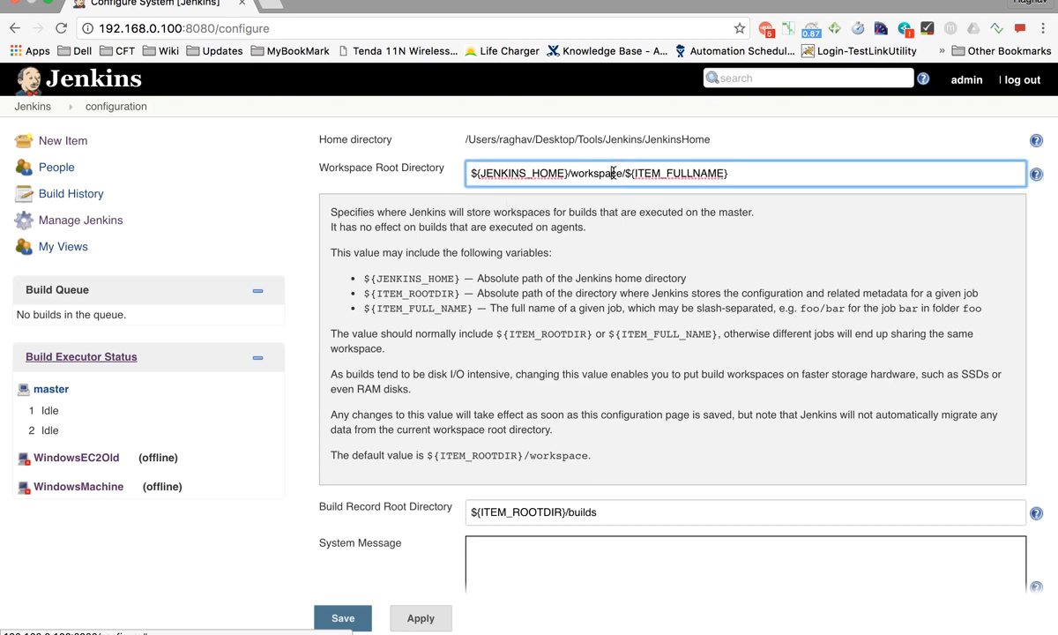
pyautogui.click(1035, 174)
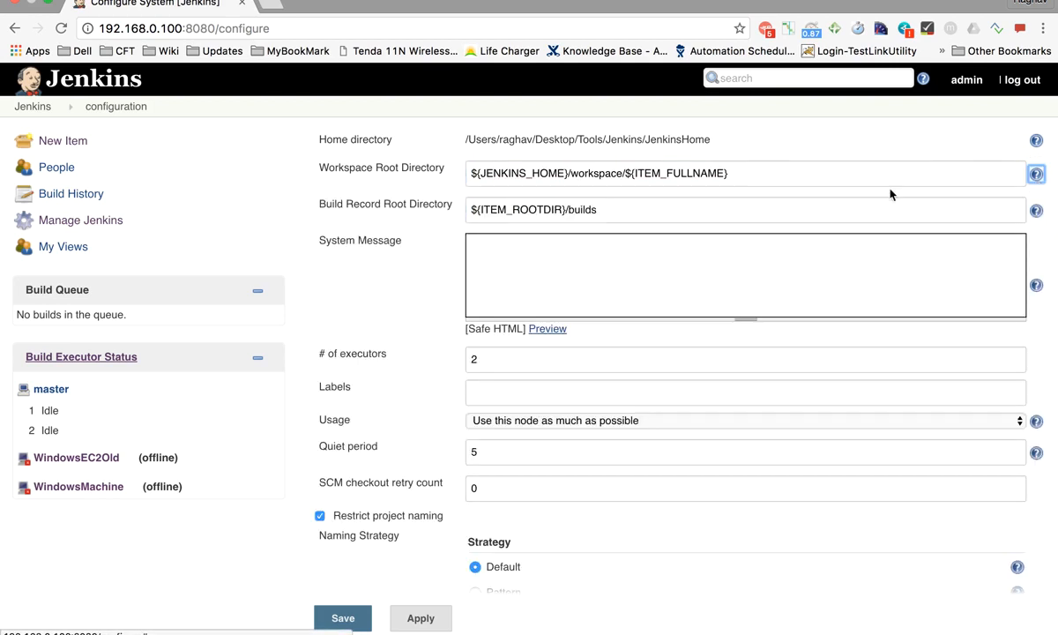
# Read the help text for Build Record Root Directory and close it again
pyautogui.click(1036, 211)
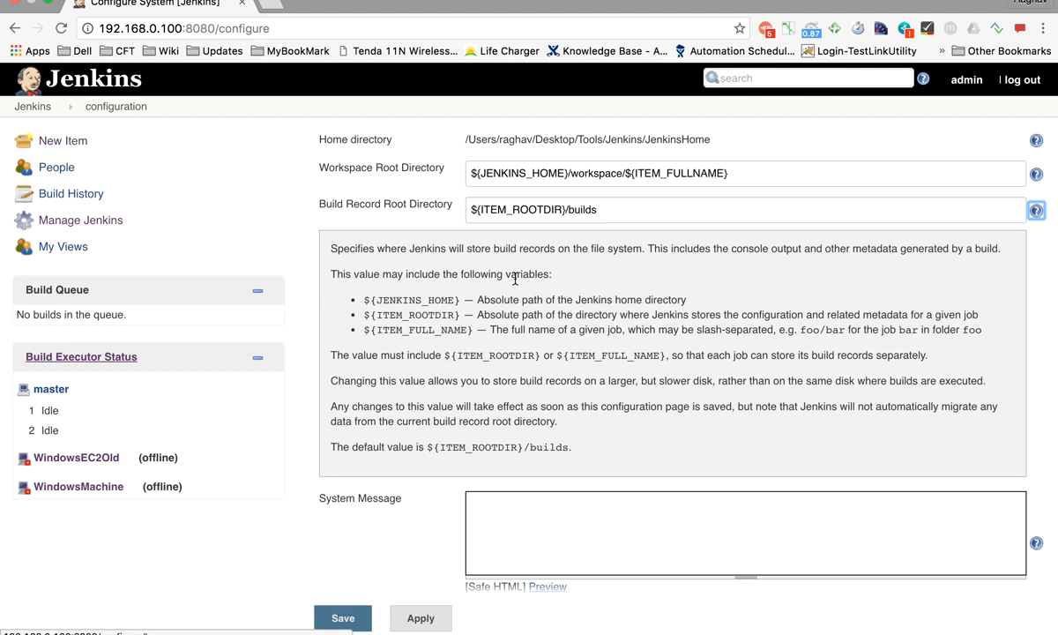
pyautogui.click(395, 216)
pyautogui.click(1035, 210)
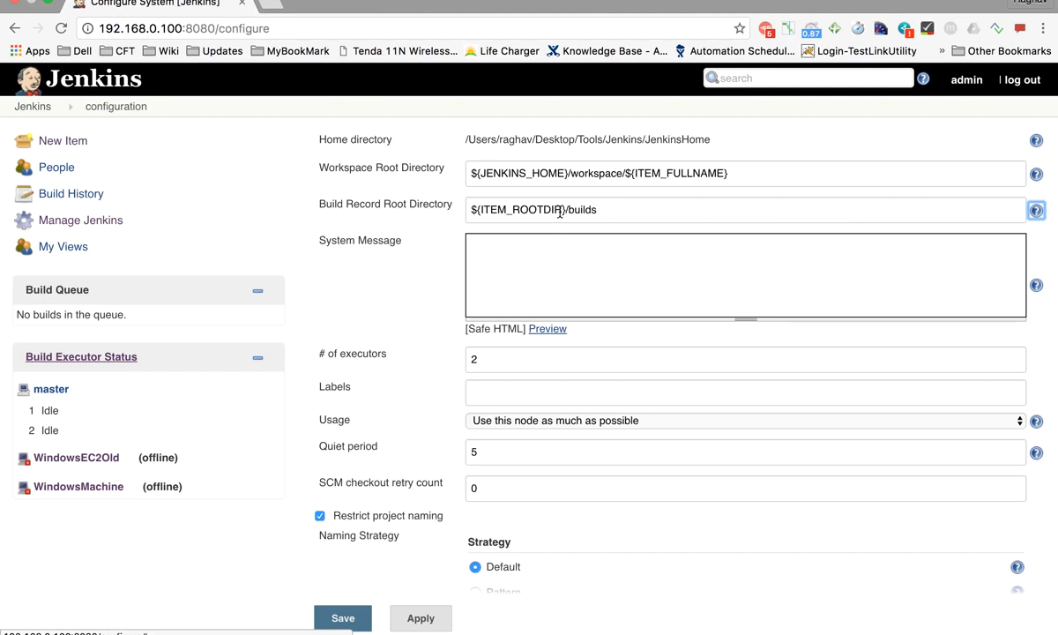
# Set the System Message to "This is an example system message" and preview it
pyautogui.click(487, 254)
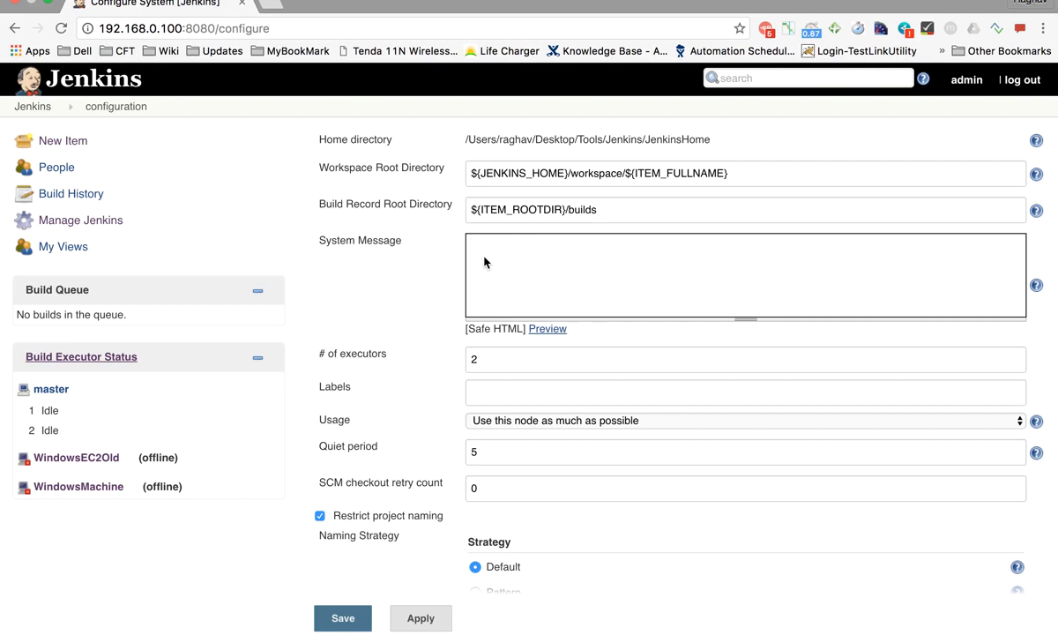
pyautogui.write('This is an example system message')
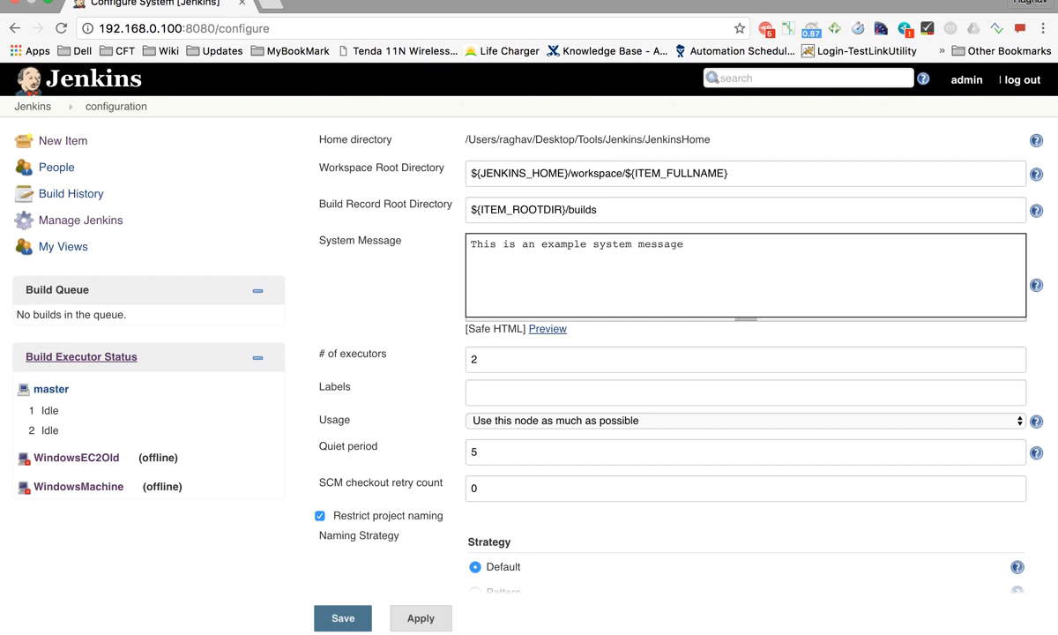
pyautogui.click(547, 328)
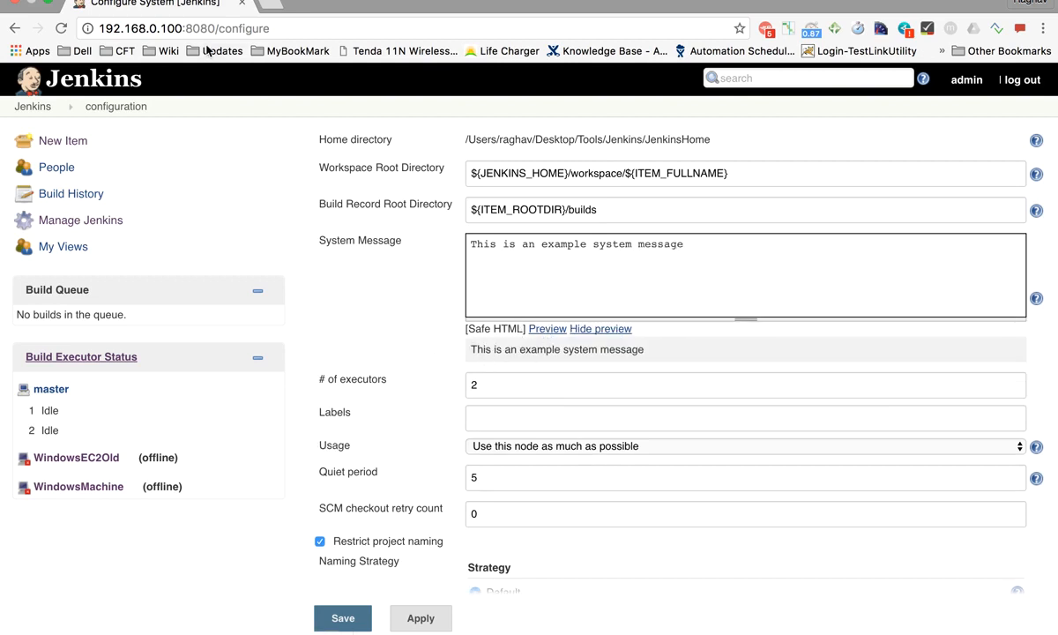
# Open the Jenkins dashboard at 192.168.0.100:8080 in a separate browser tab, keeping the configuration page open
pyautogui.moveTo(215, 28); pyautogui.dragTo(31, 34)
pyautogui.hotkey('ctrl', 'c')
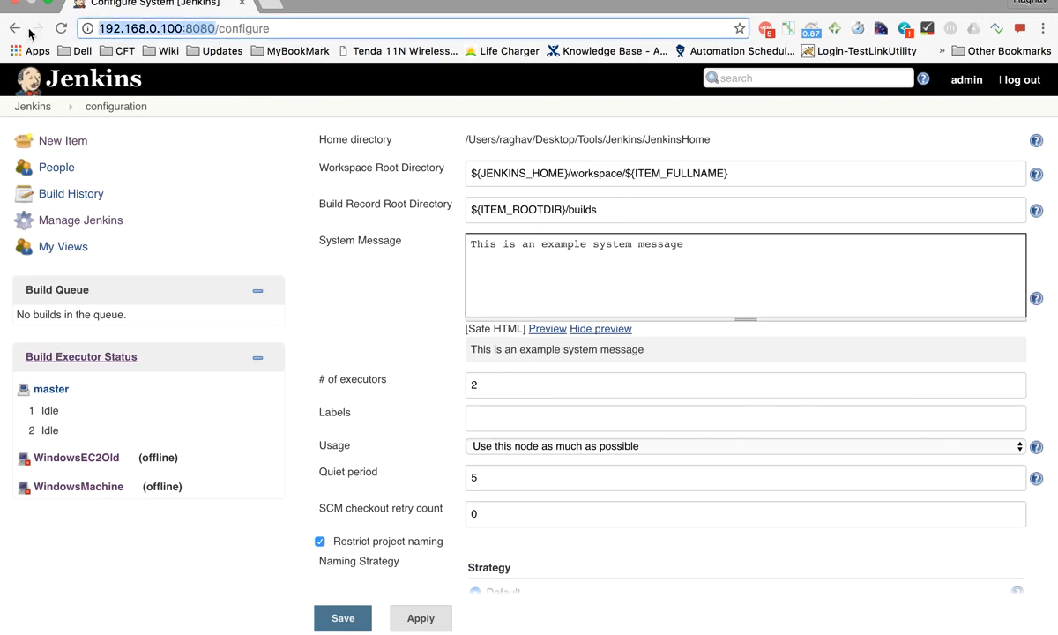
pyautogui.click(261, 5)
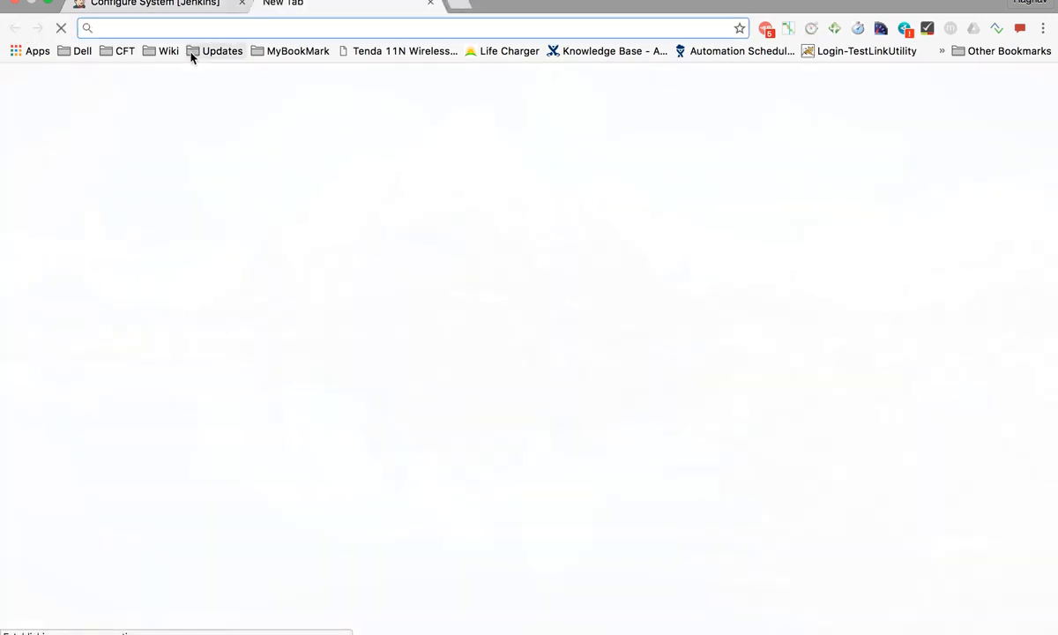
pyautogui.hotkey('ctrl', 'v')
pyautogui.press('Return')
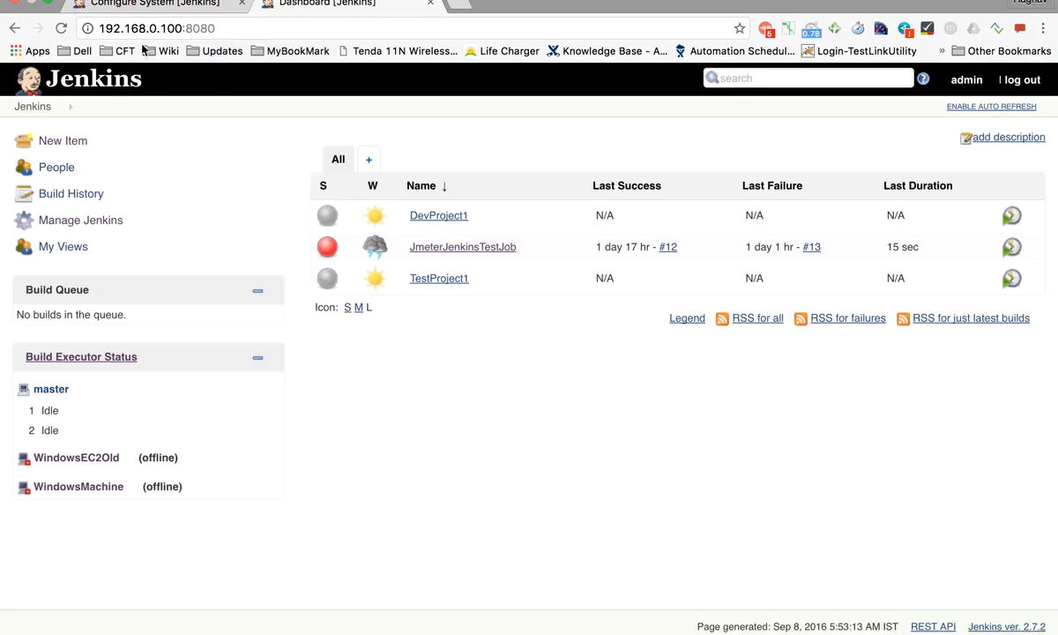
# Apply the configuration with the plain-text system message and check how the message displays on the Jenkins dashboard
pyautogui.click(146, 4)
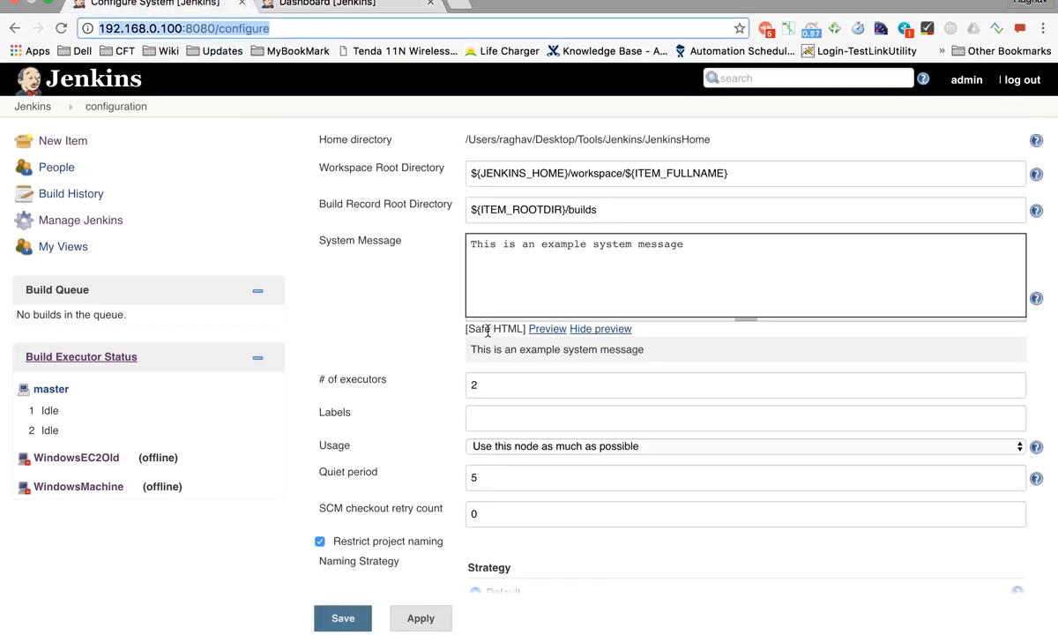
pyautogui.moveTo(699, 243); pyautogui.dragTo(416, 251)
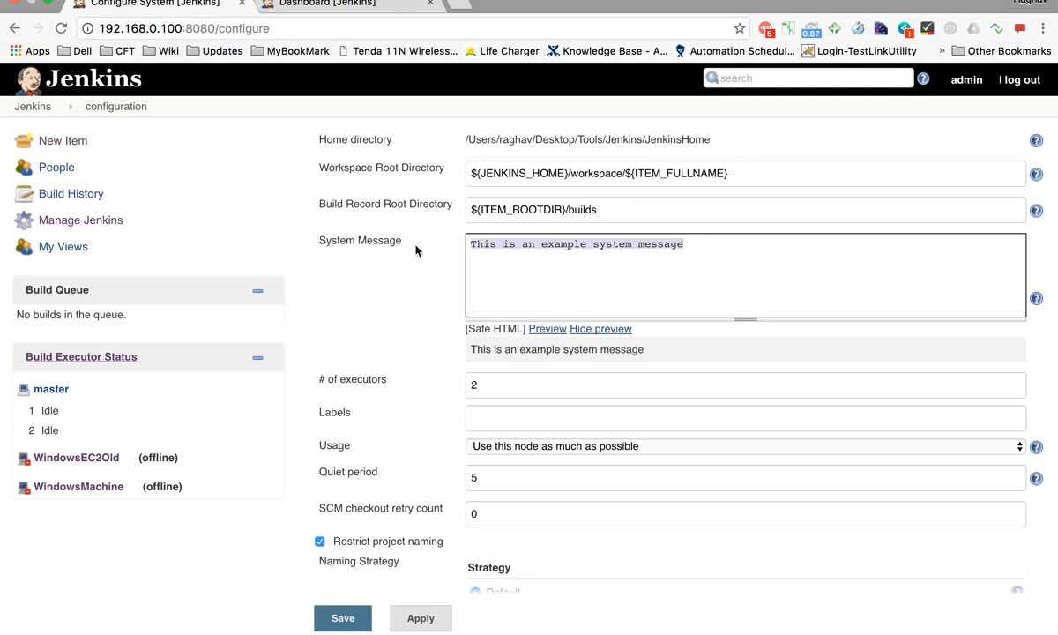
pyautogui.click(417, 622)
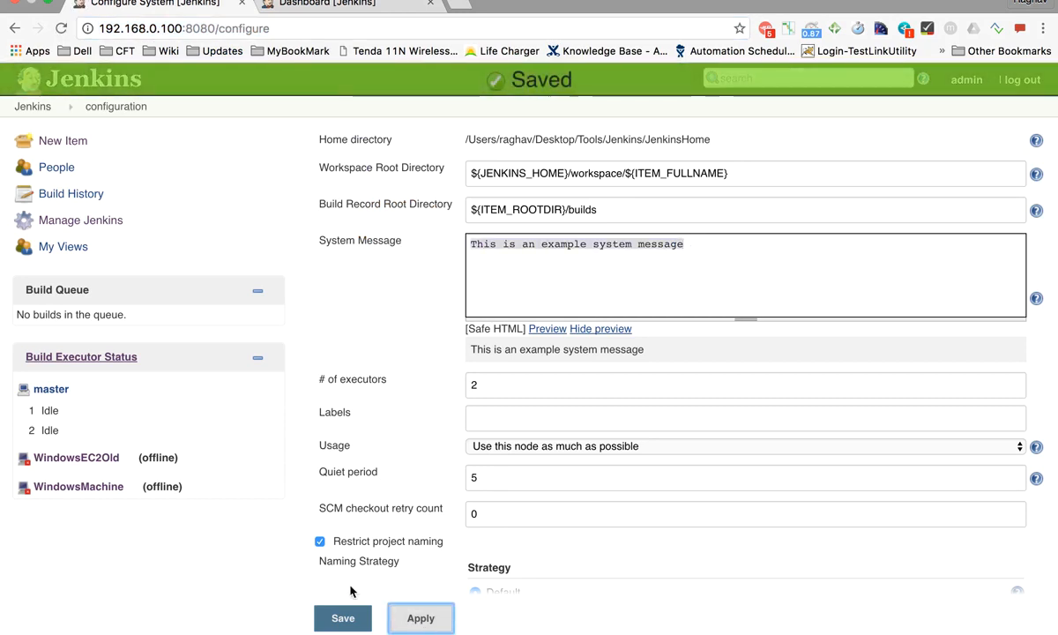
pyautogui.click(326, 6)
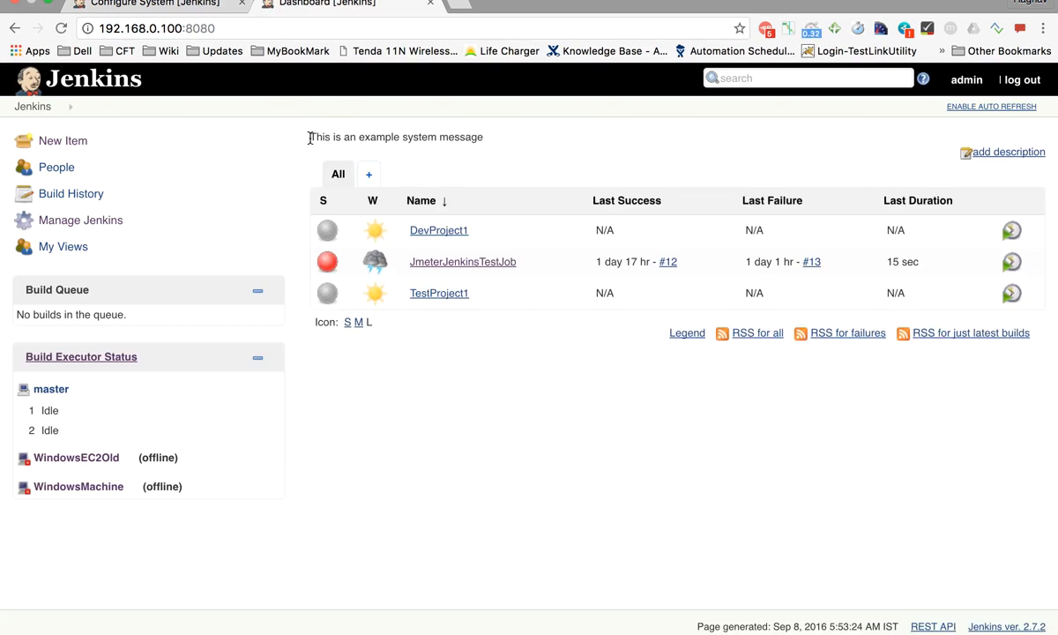
pyautogui.moveTo(308, 138)
pyautogui.mouseDown()
pyautogui.moveTo(501, 143)
pyautogui.moveTo(312, 135)
pyautogui.mouseUp()
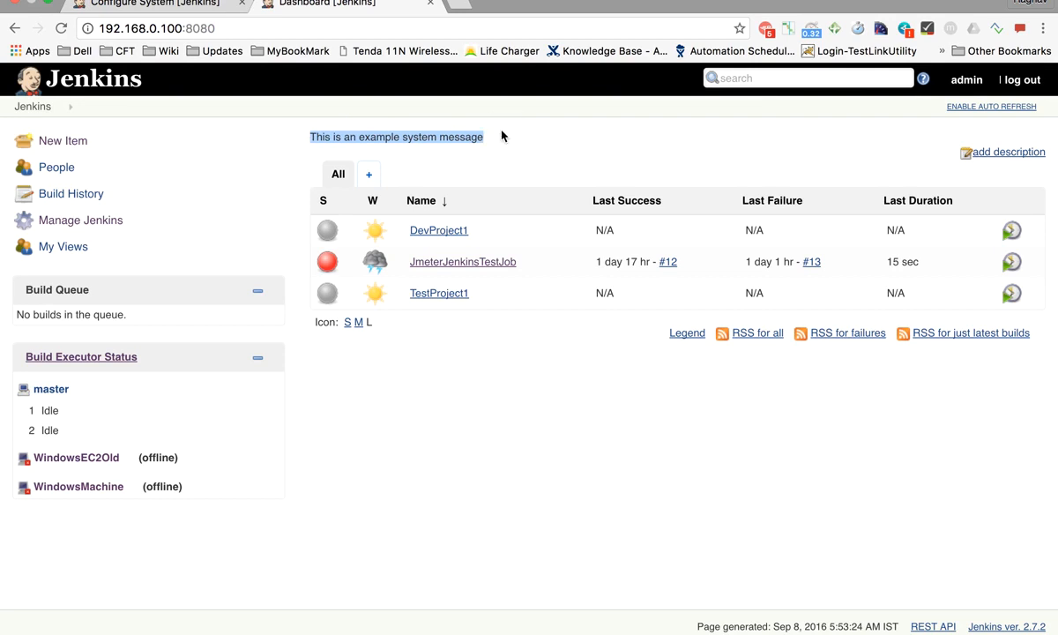
pyautogui.moveTo(501, 135); pyautogui.dragTo(316, 134)
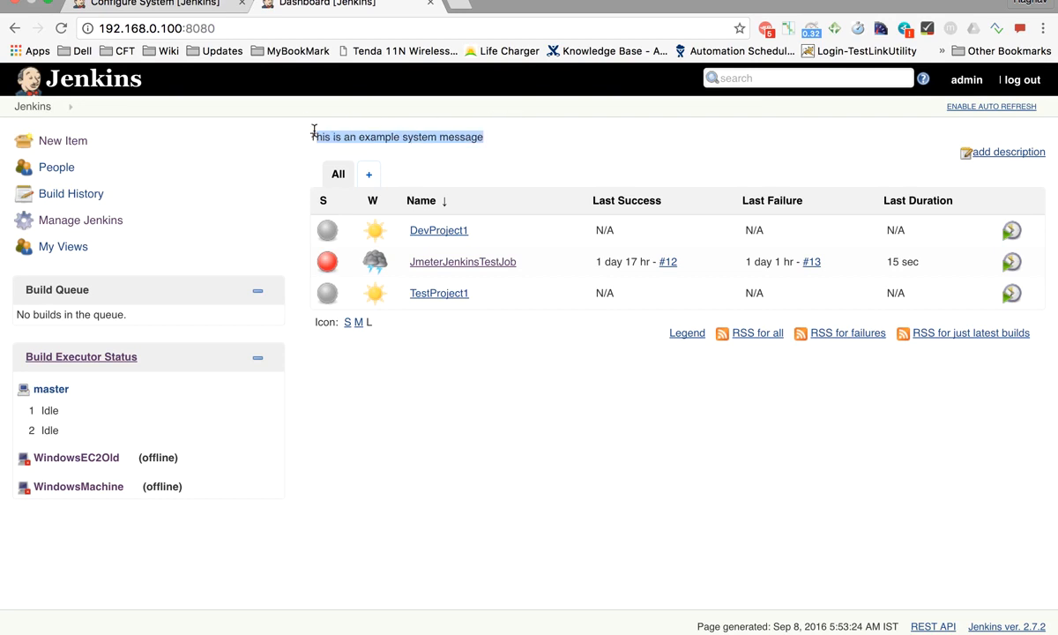
# Wrap the System Message text in <h1> and </h1> tags and preview the formatted message
pyautogui.click(199, 8)
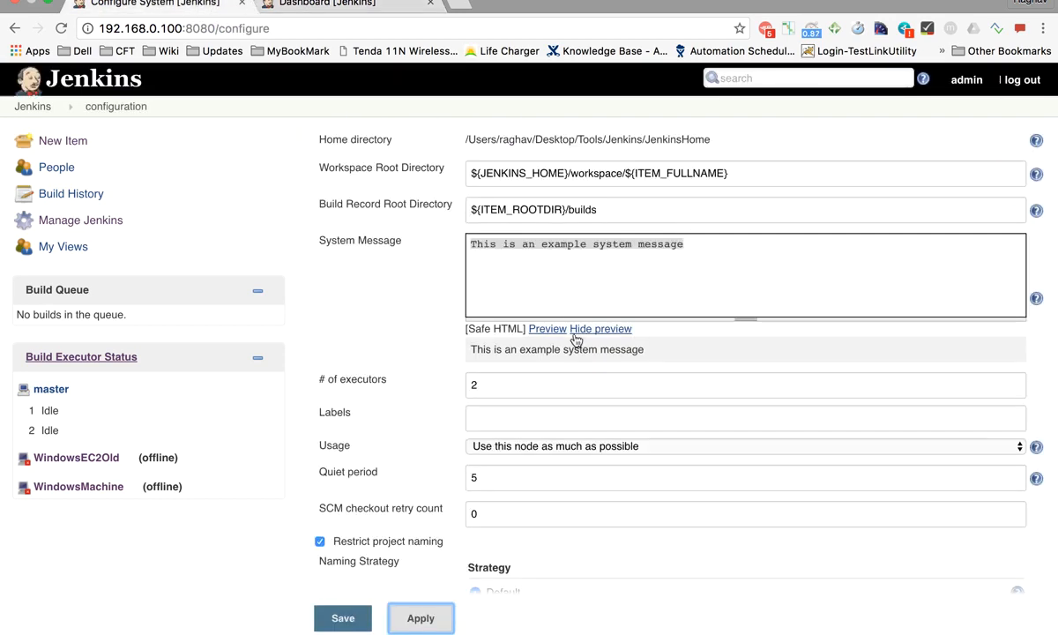
pyautogui.click(567, 249)
pyautogui.click(472, 244)
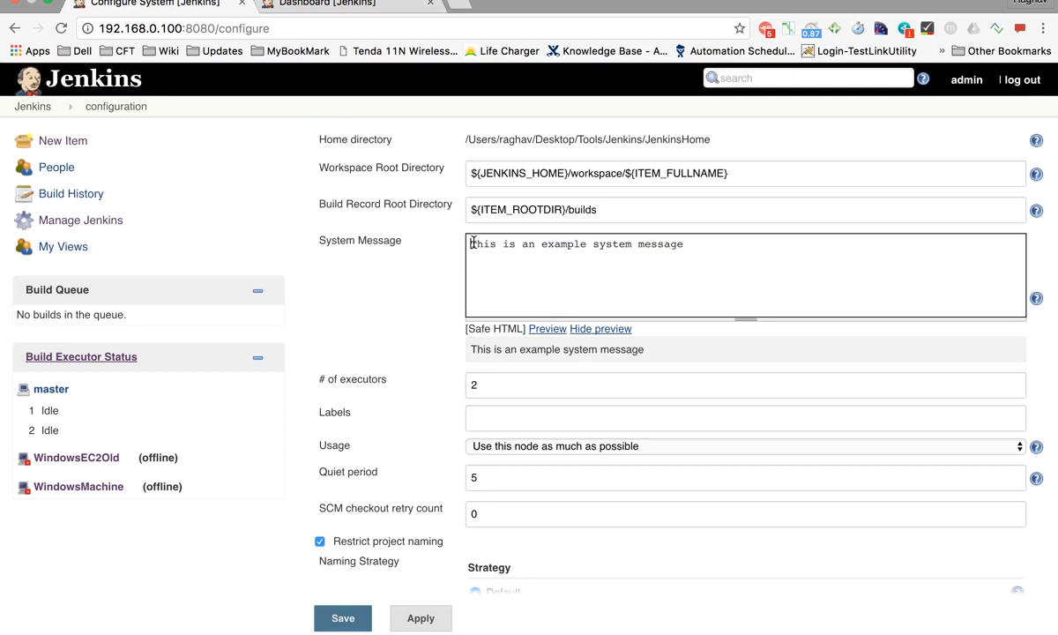
pyautogui.write('<h')
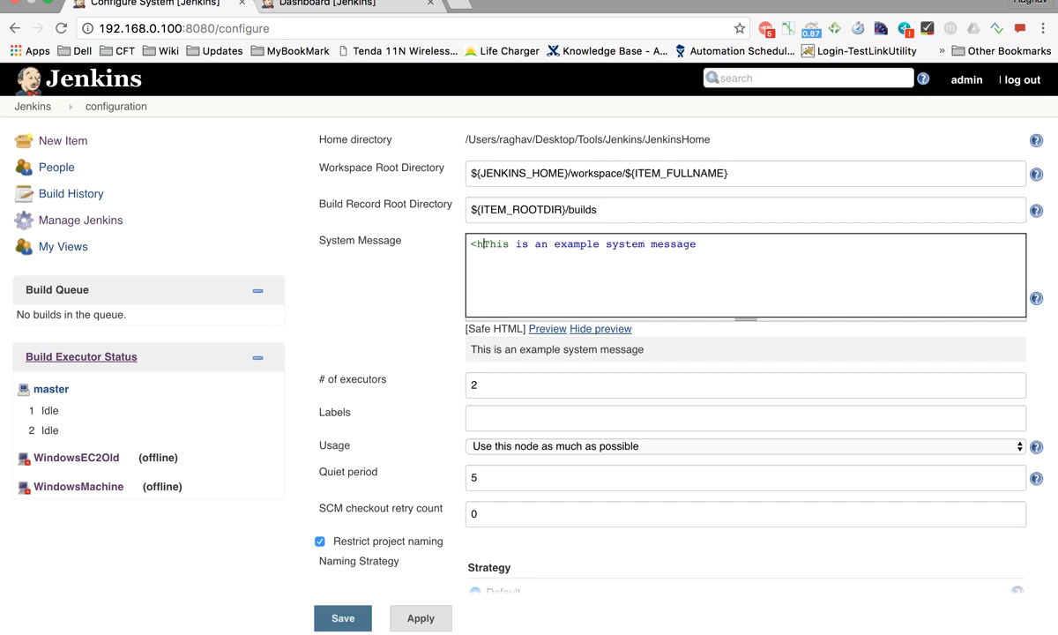
pyautogui.write('1')
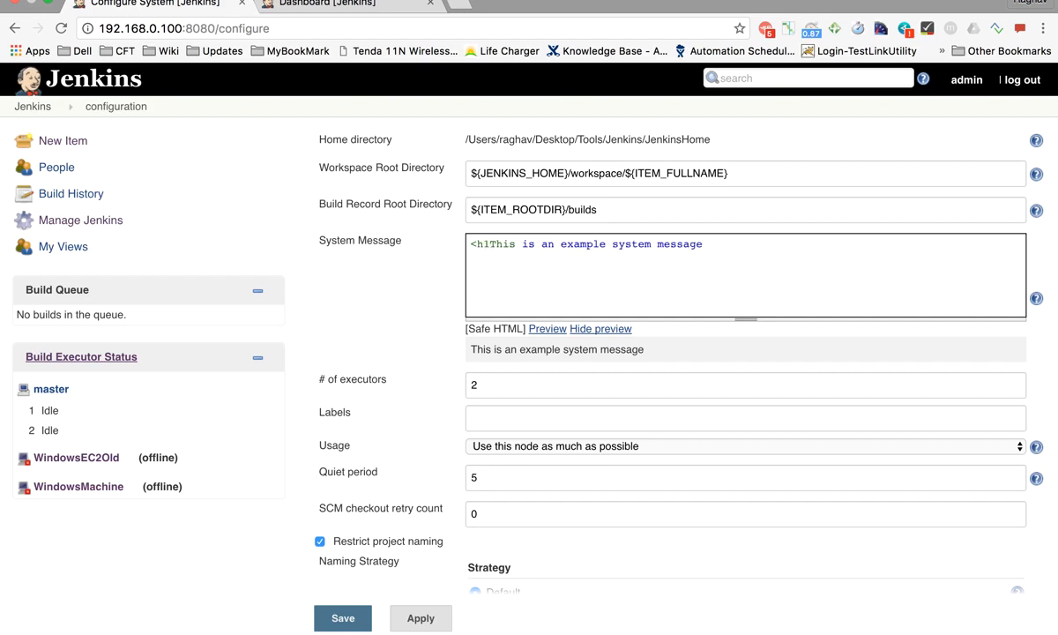
pyautogui.write('>')
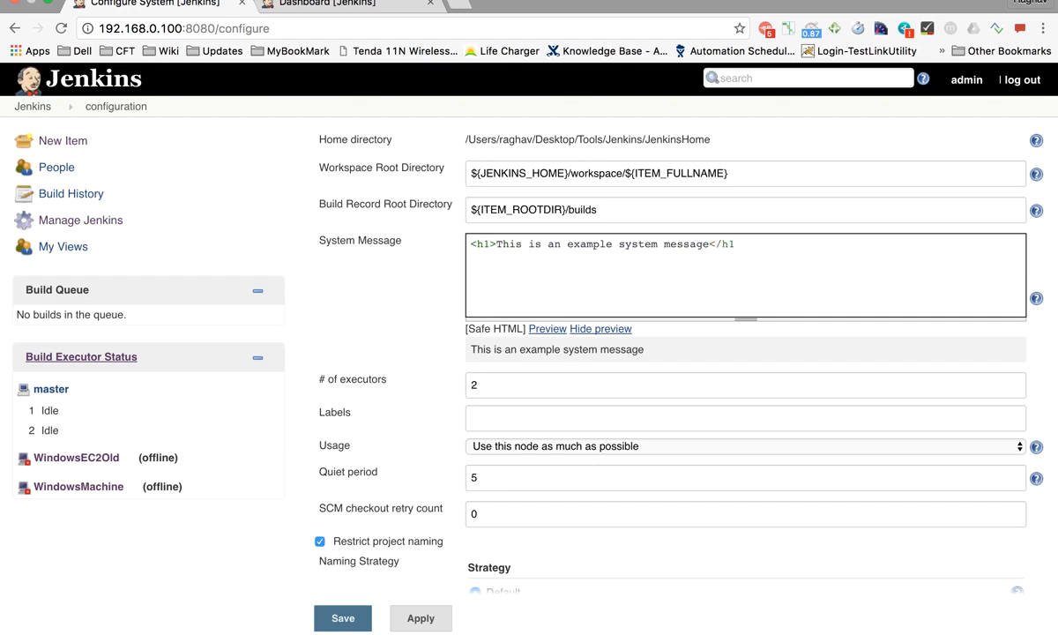
pyautogui.write('>')
pyautogui.click(559, 331)
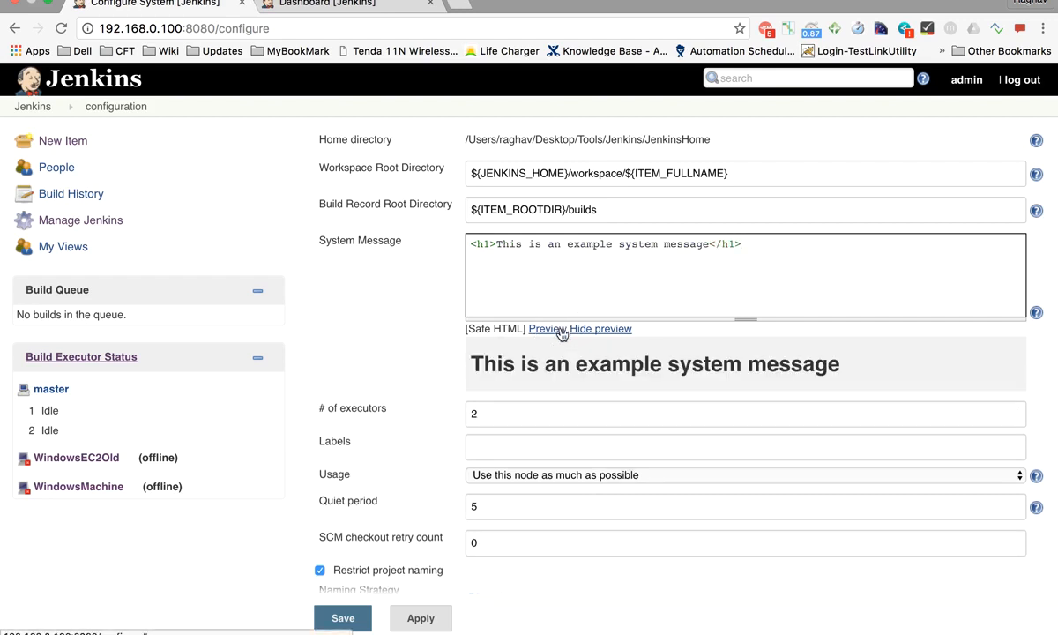
pyautogui.moveTo(482, 359); pyautogui.dragTo(829, 364)
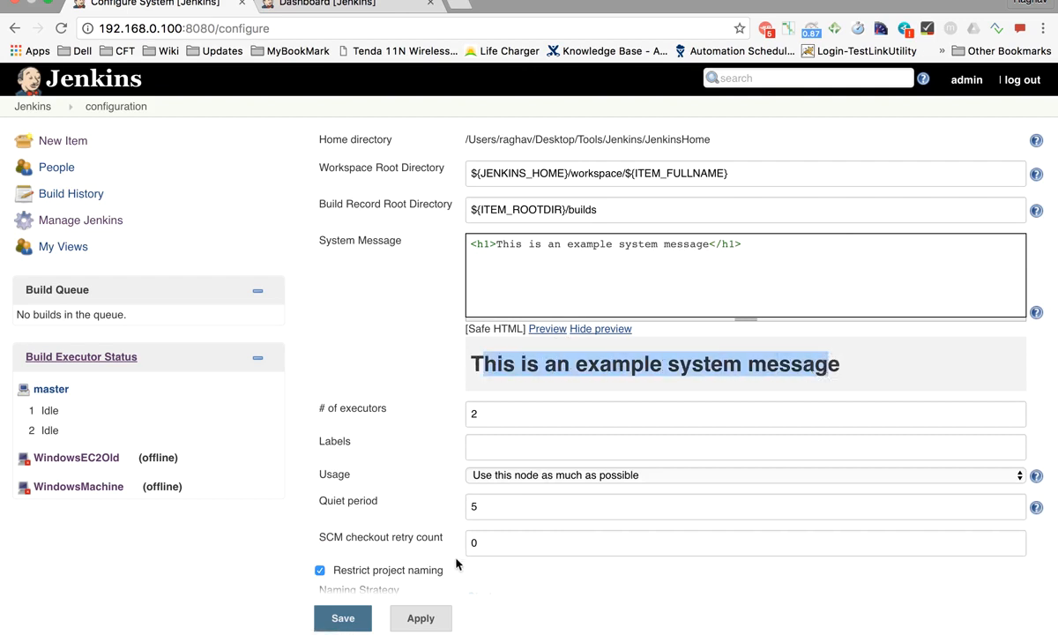
# Apply the HTML-formatted system message and reload the dashboard to check how it is rendered
pyautogui.click(422, 617)
pyautogui.click(373, 5)
pyautogui.click(314, 33)
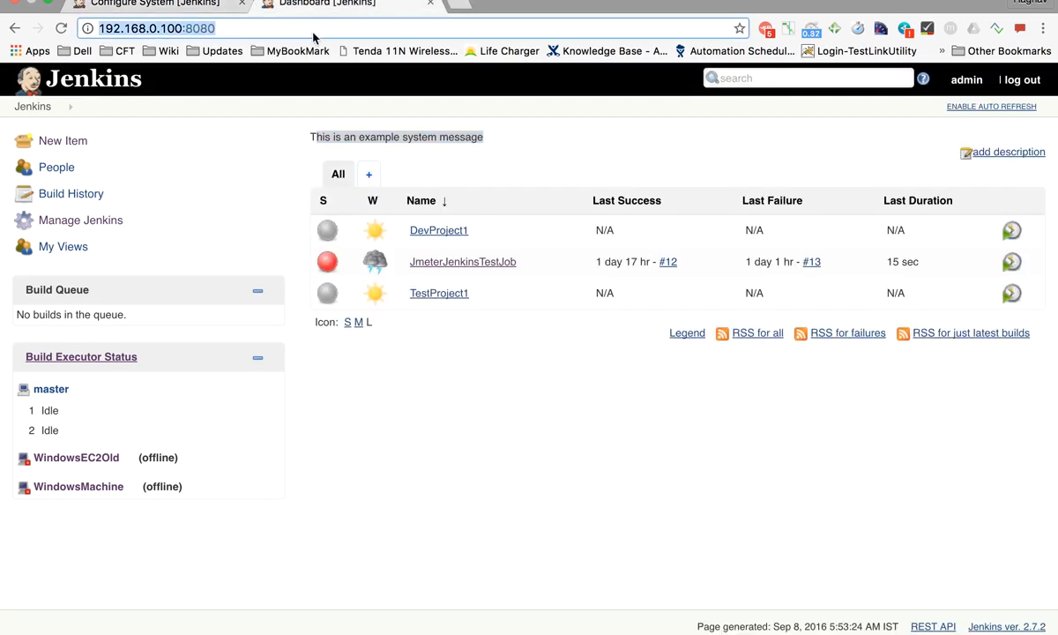
pyautogui.press('Return')
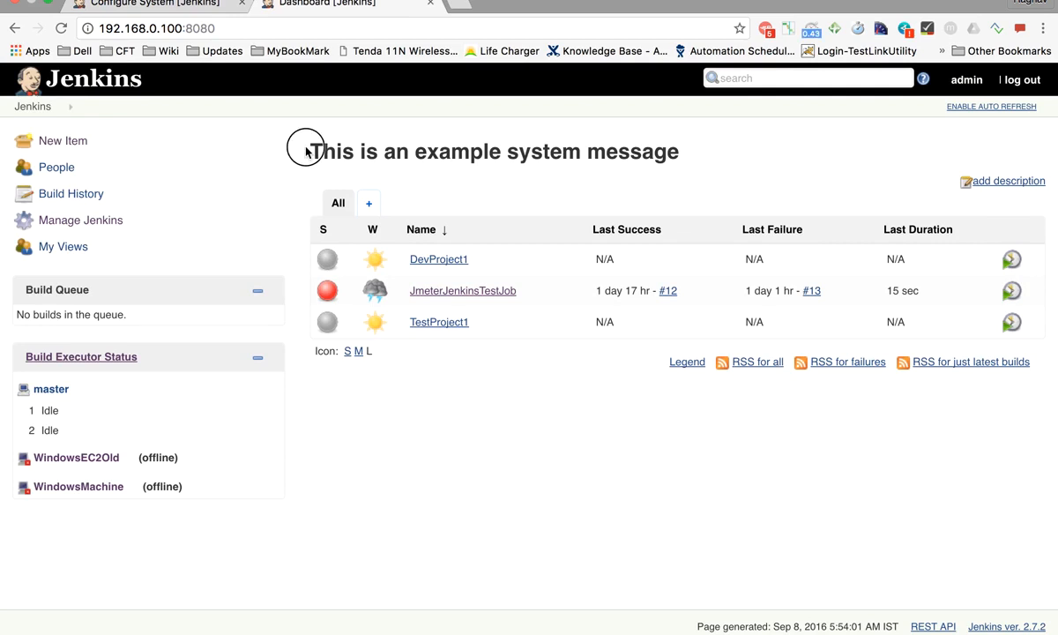
pyautogui.moveTo(303, 147); pyautogui.dragTo(679, 144)
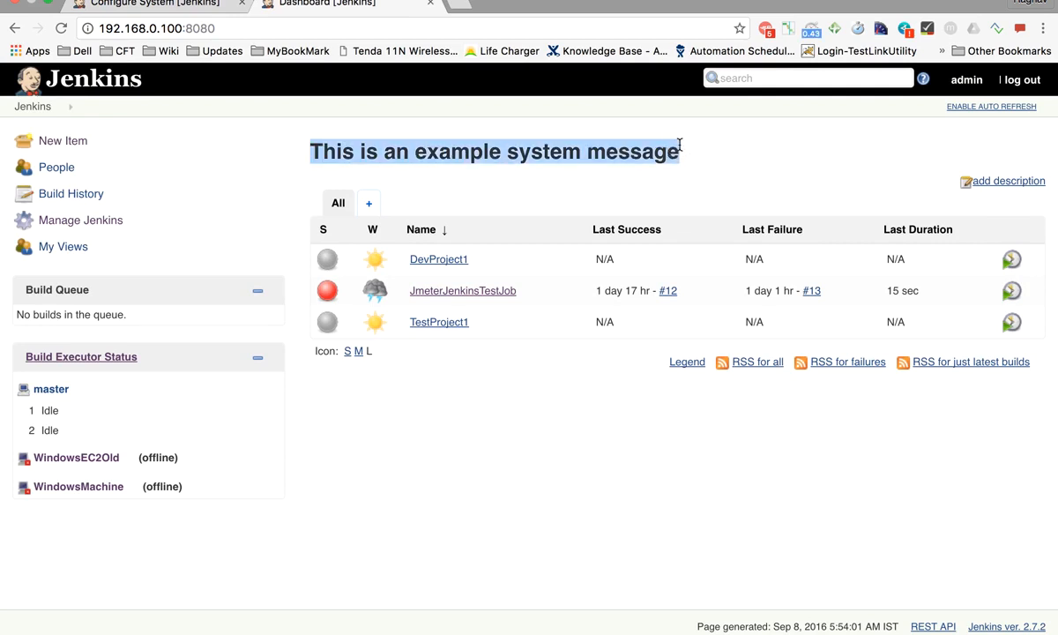
# Review the message markup, then inspect the Markup Formatter choices in Configure Global Security, keeping Safe HTML
pyautogui.click(202, 5)
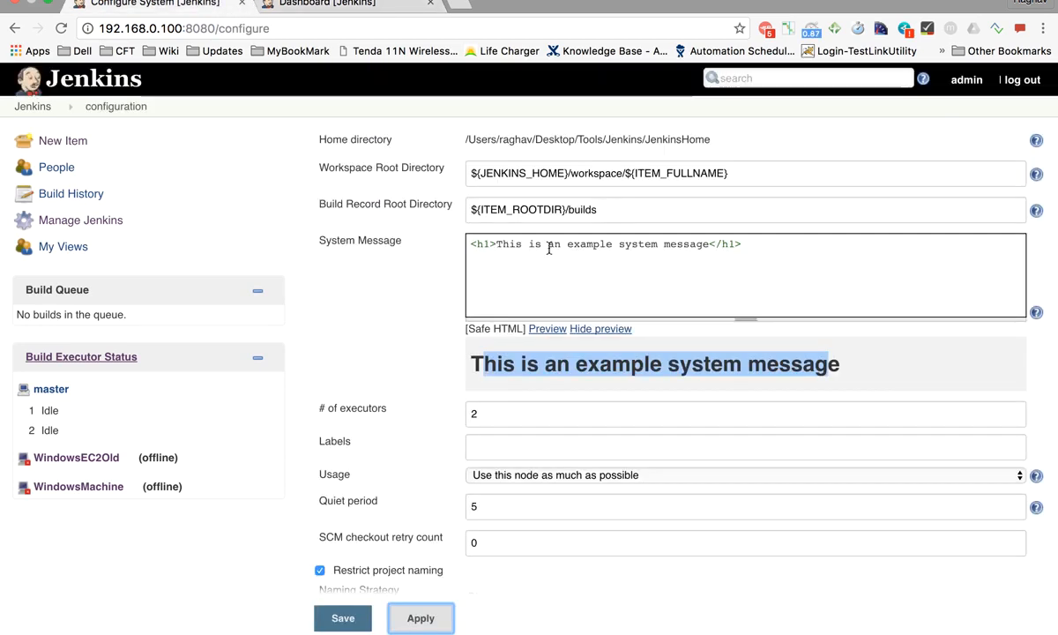
pyautogui.moveTo(497, 244); pyautogui.dragTo(705, 244)
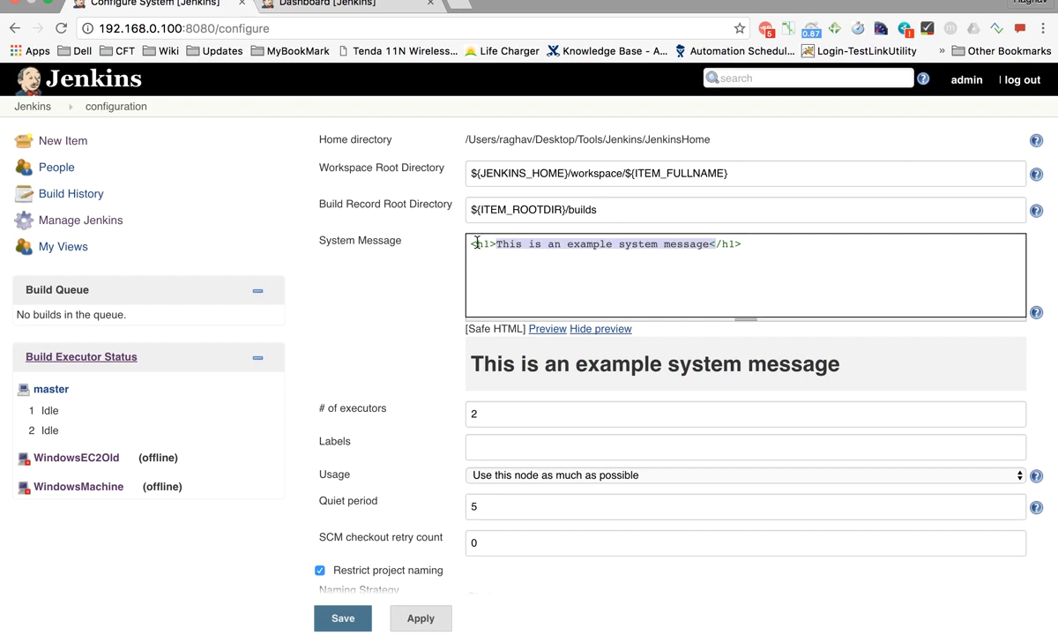
pyautogui.click(323, 7)
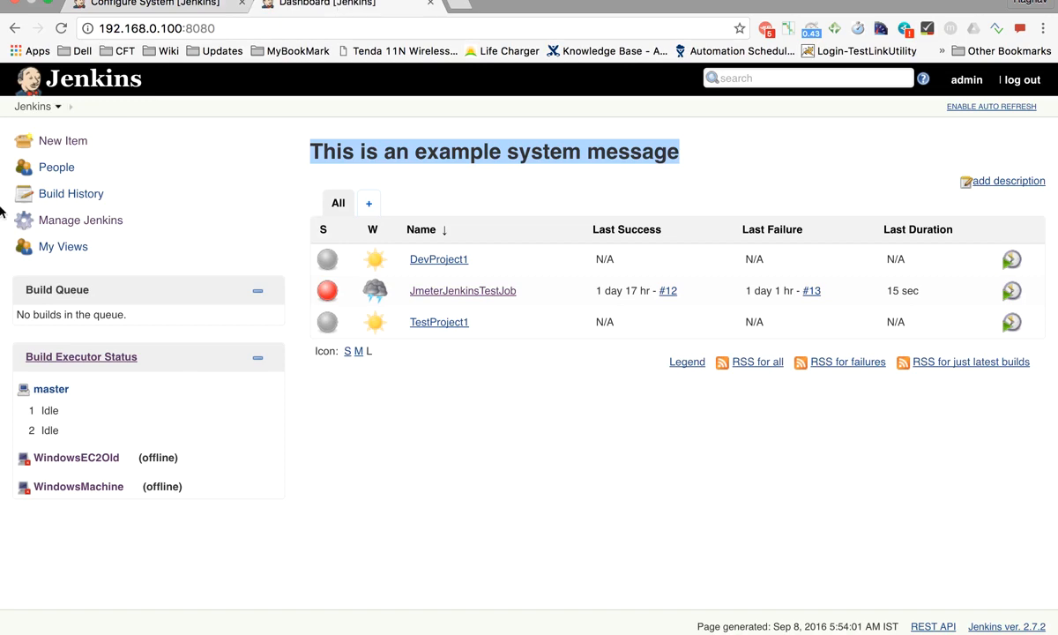
pyautogui.click(81, 222)
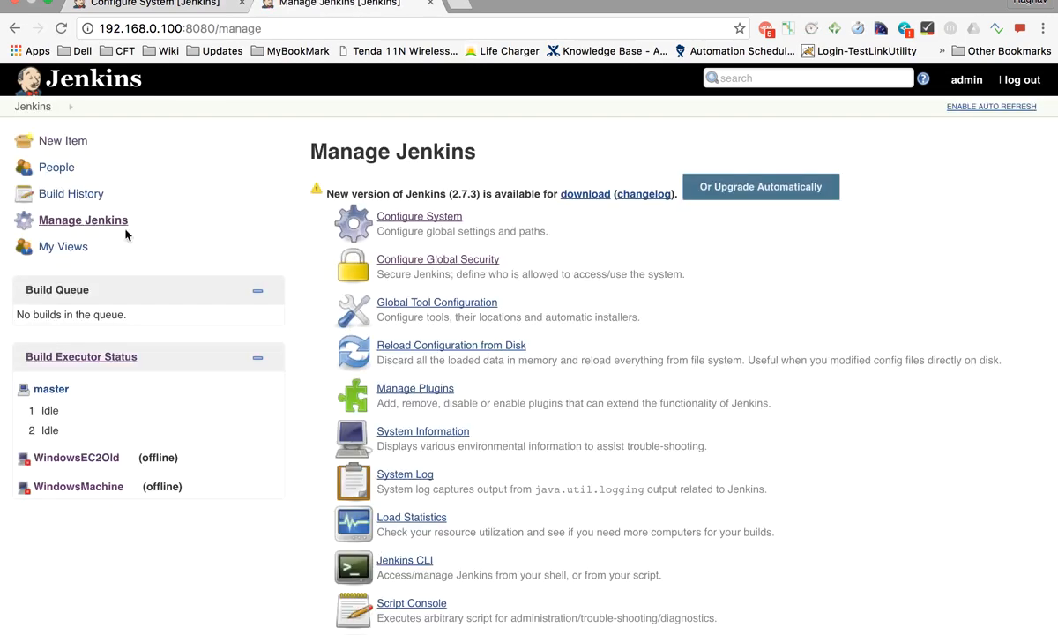
pyautogui.click(419, 264)
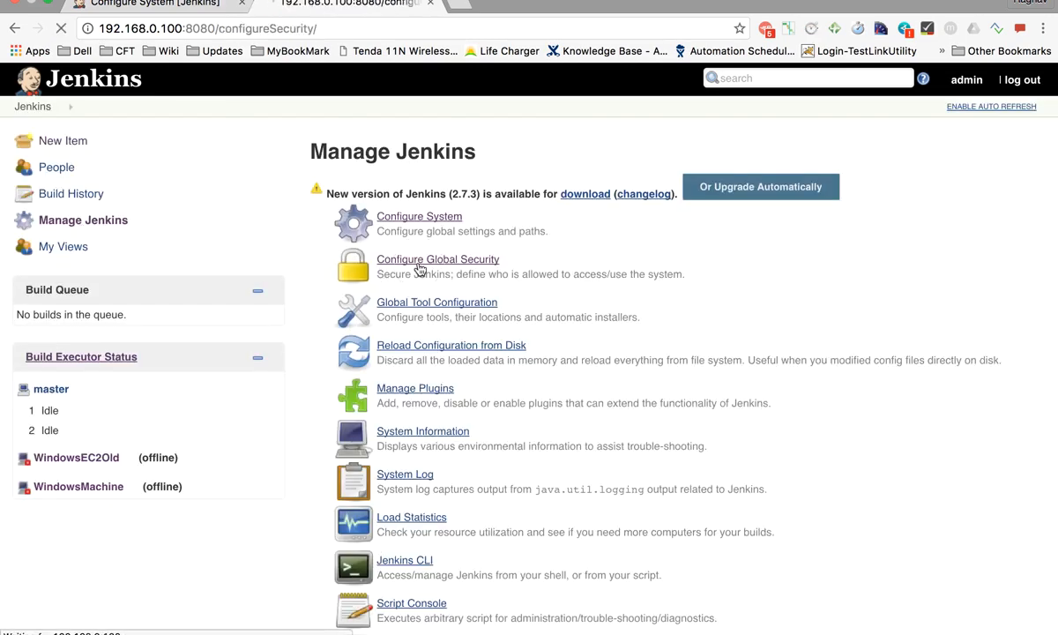
pyautogui.scroll(-5, 360, 415)
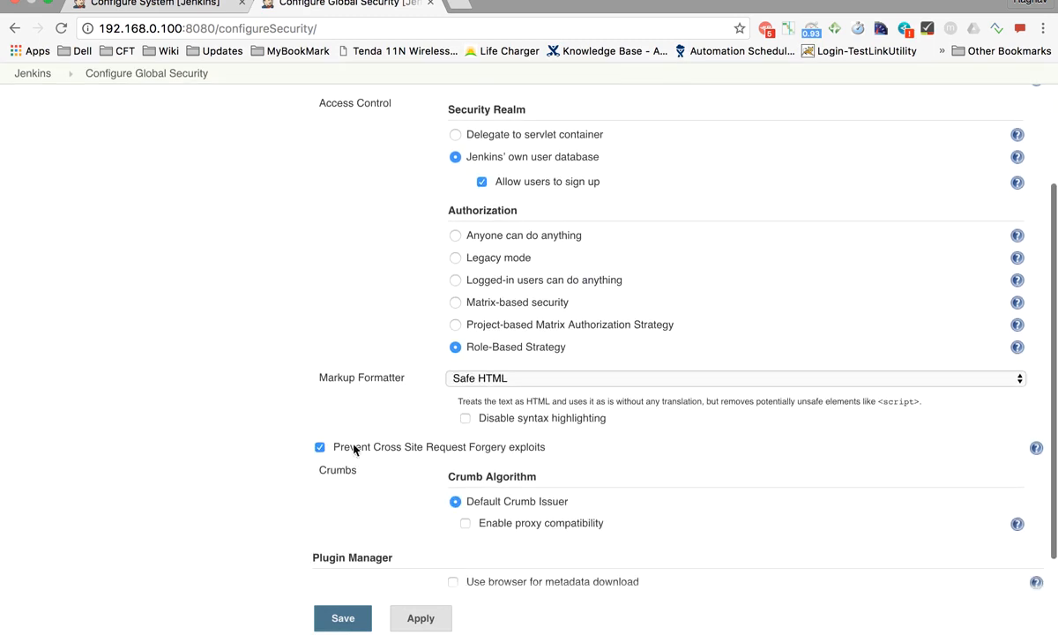
pyautogui.moveTo(314, 376); pyautogui.dragTo(411, 375)
pyautogui.click(483, 381)
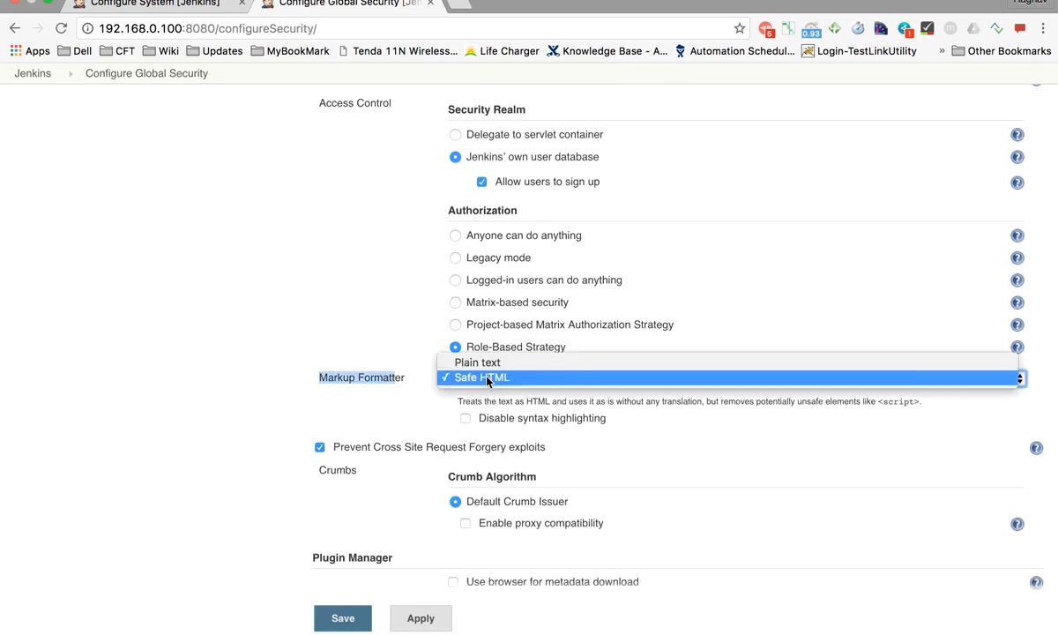
pyautogui.click(487, 379)
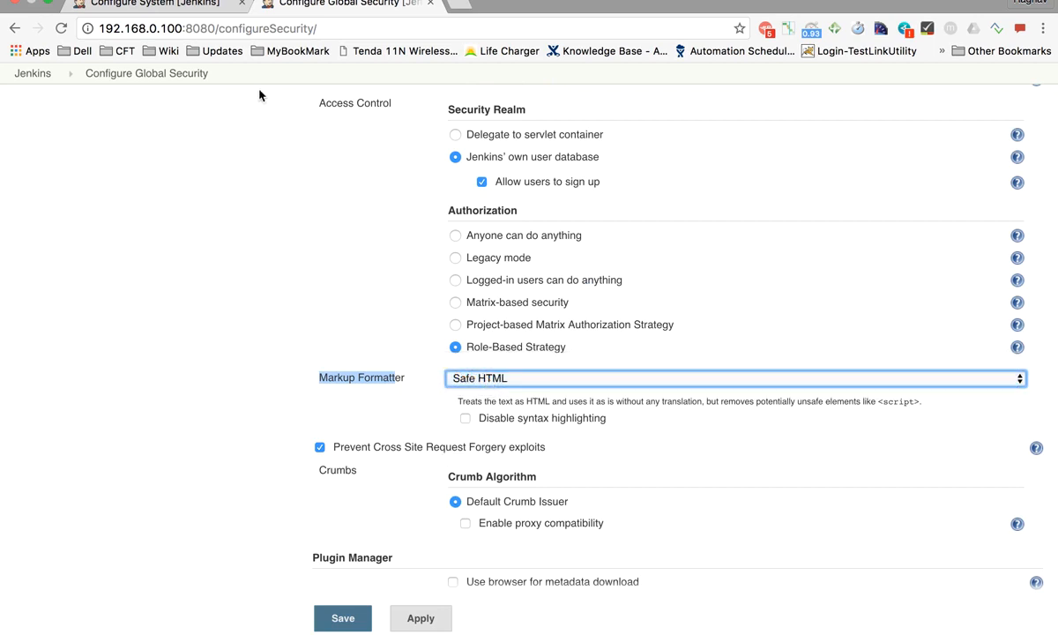
# Return to the Configure System page and set the number of executors to 5
pyautogui.click(176, 5)
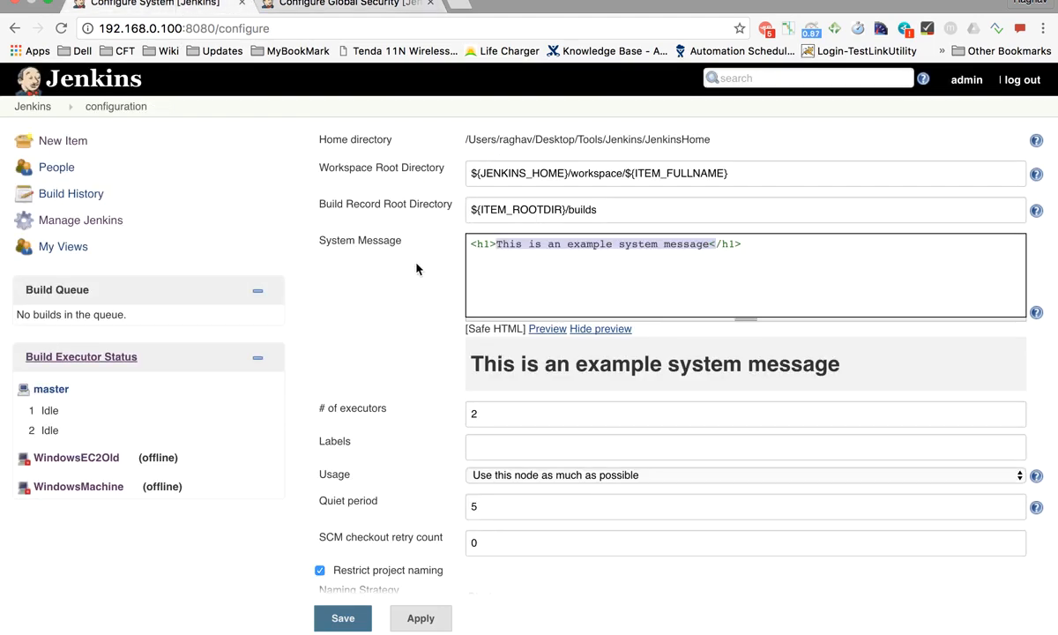
pyautogui.click(501, 262)
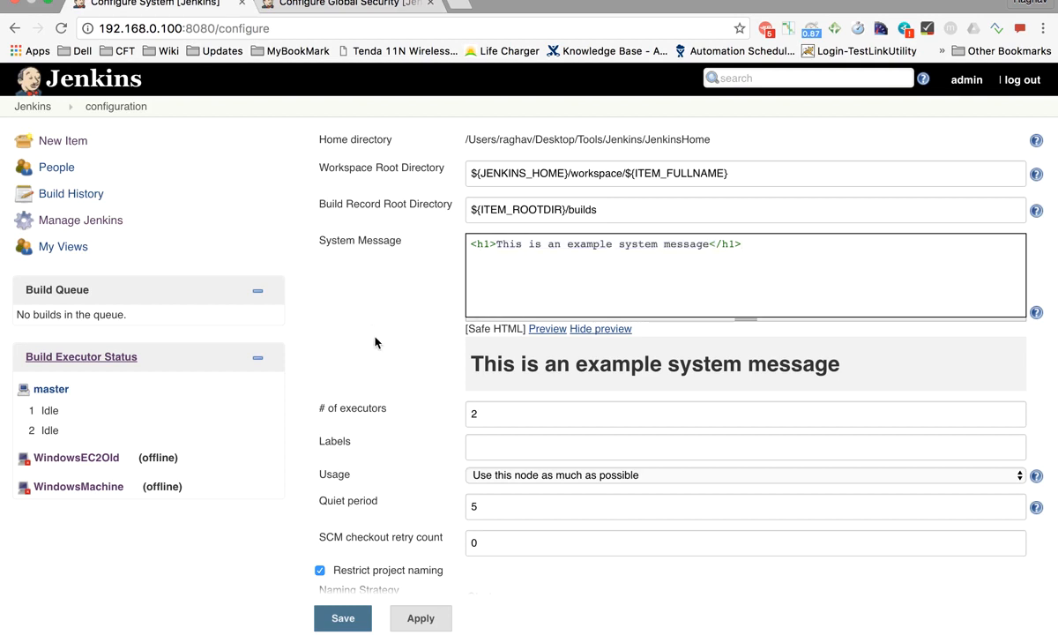
pyautogui.scroll(-3, 373, 342)
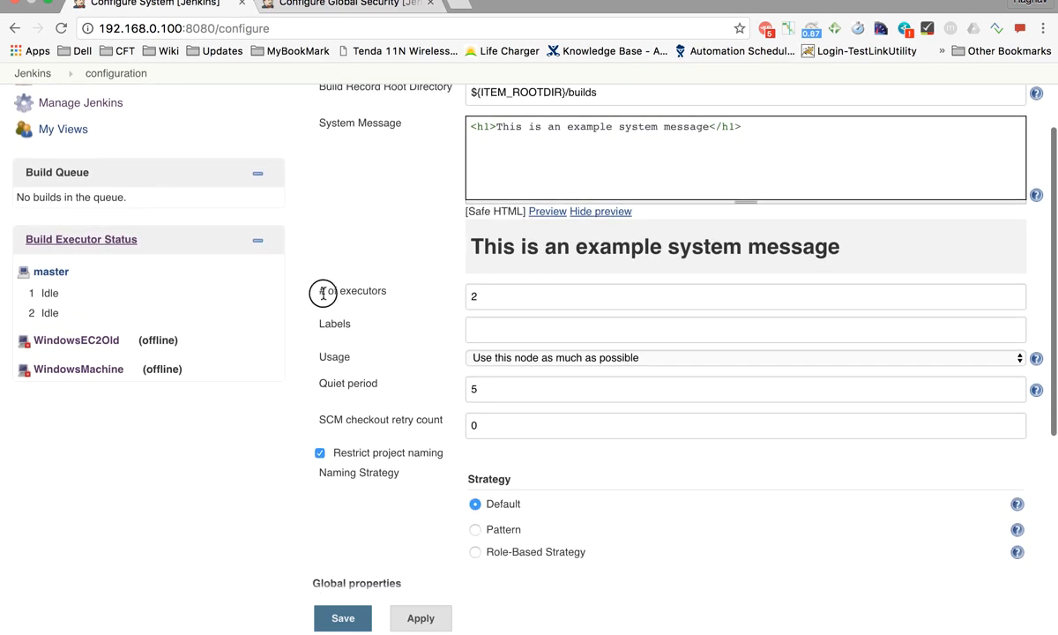
pyautogui.moveTo(319, 290); pyautogui.dragTo(394, 293)
pyautogui.doubleClick(510, 297)
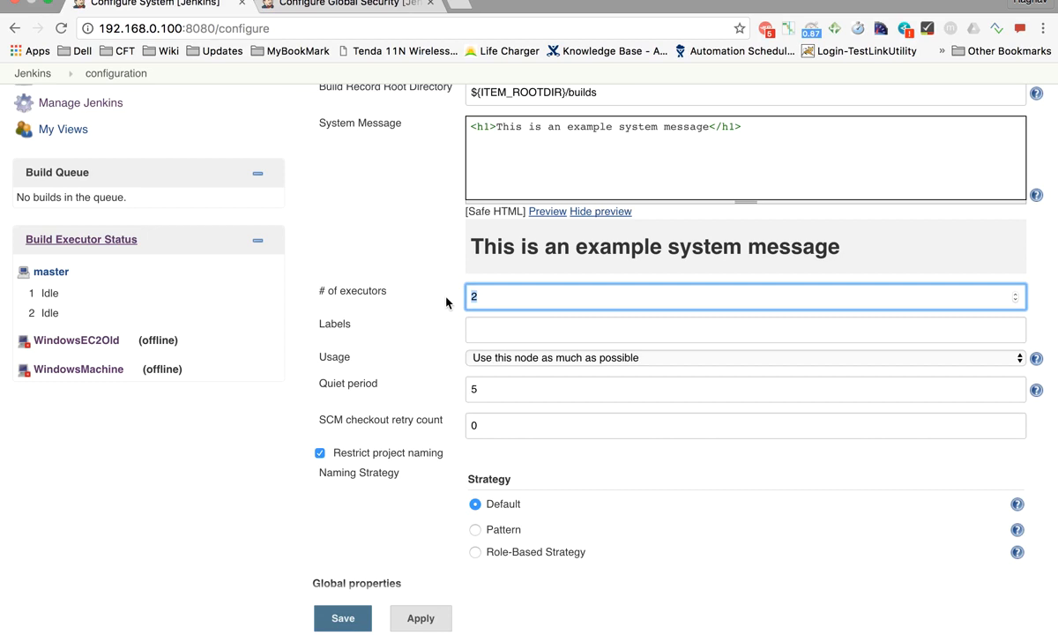
pyautogui.write('5')
pyautogui.click(394, 300)
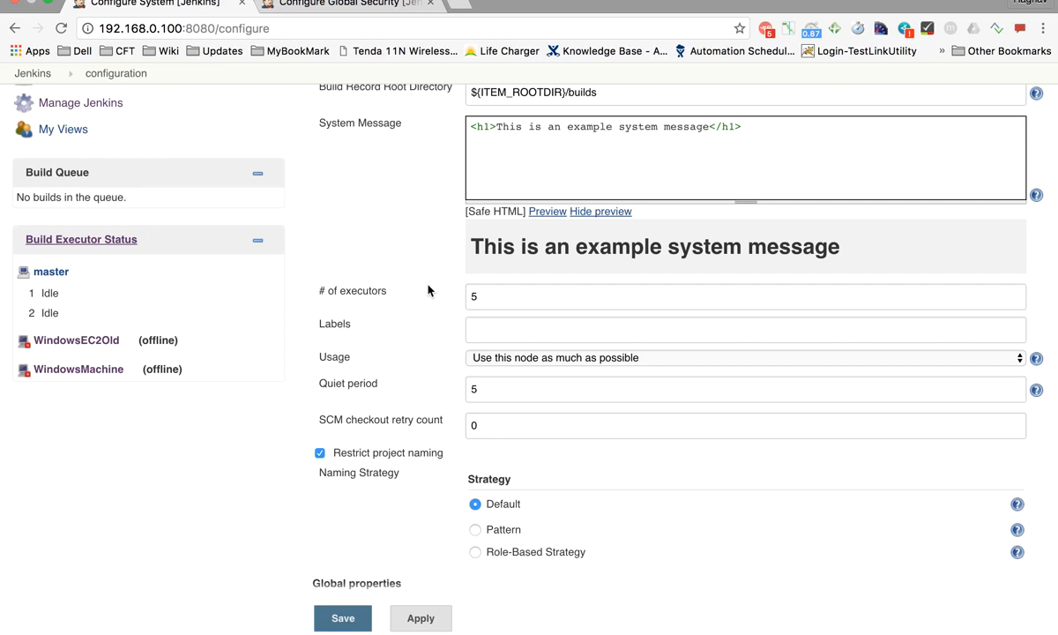
# Open the Manage Nodes page from Manage Jenkins in the second browser tab
pyautogui.click(486, 327)
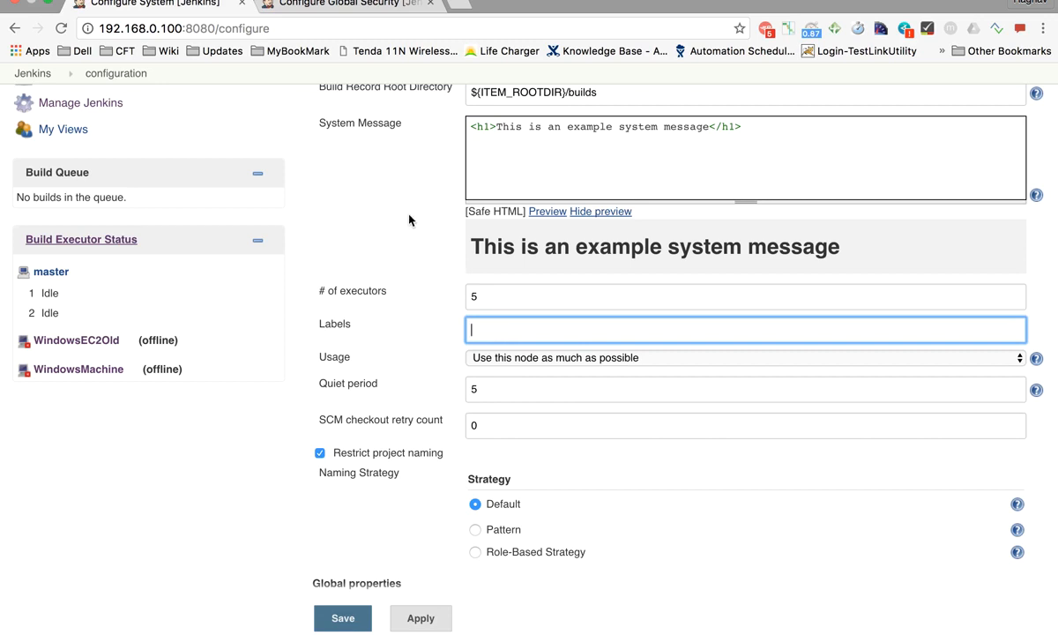
pyautogui.click(346, 5)
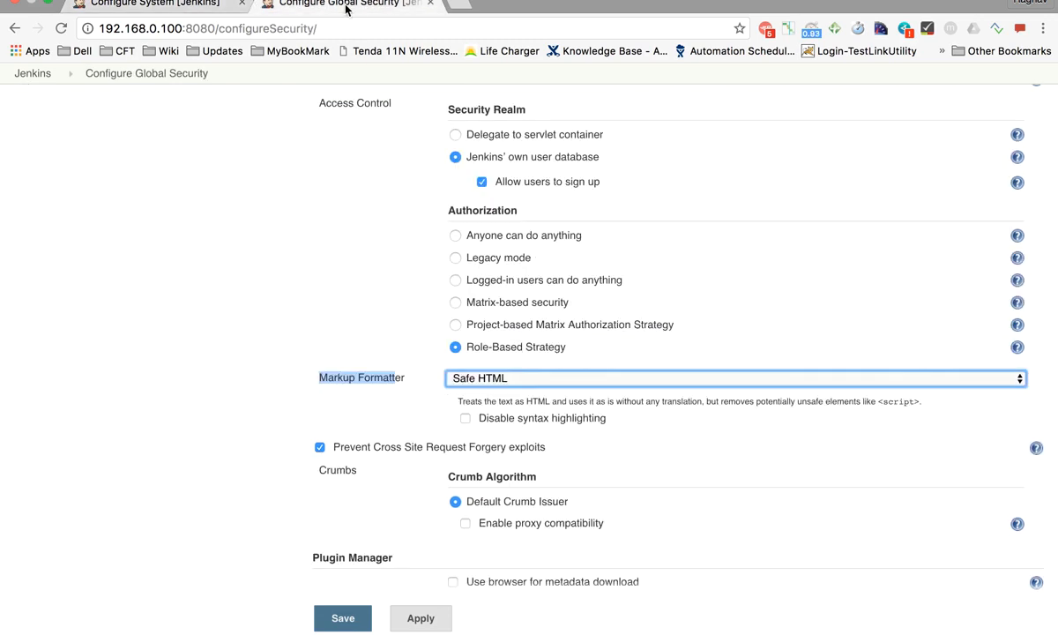
pyautogui.scroll(5, 274, 359)
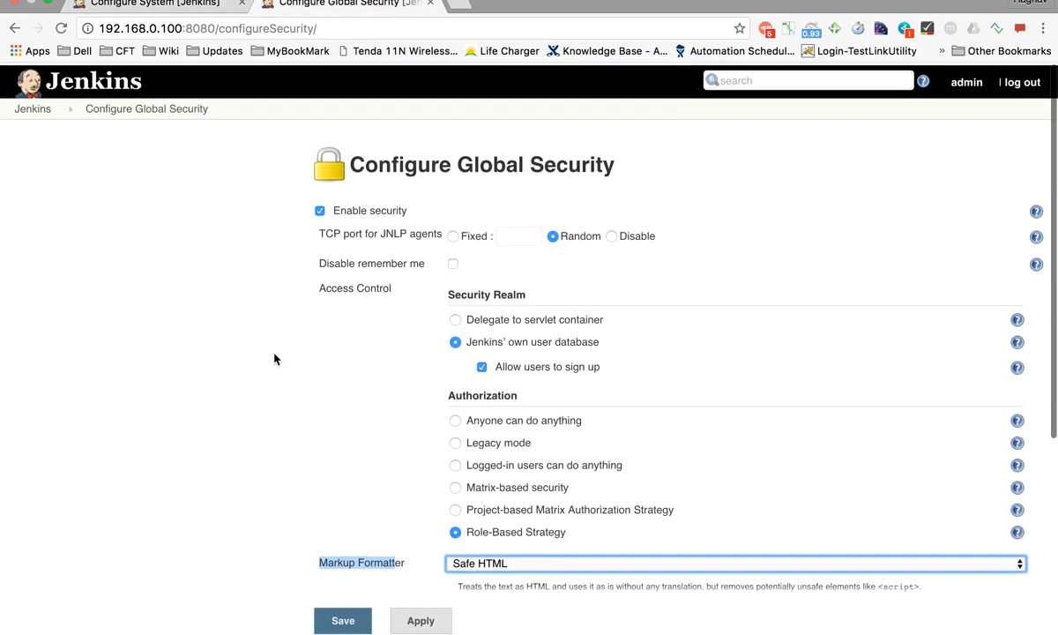
pyautogui.click(42, 112)
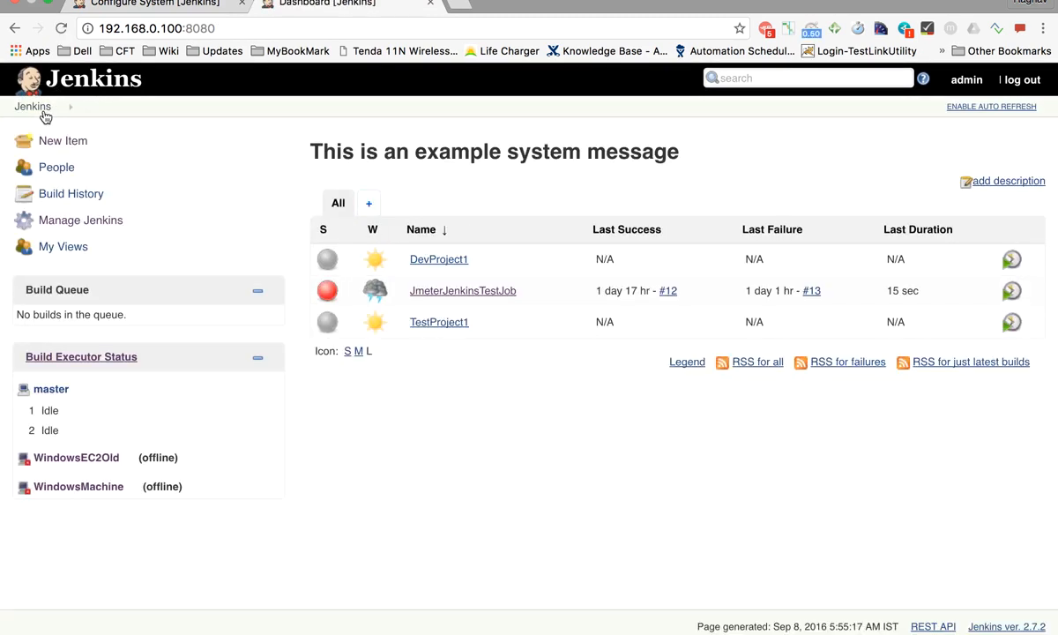
pyautogui.click(71, 223)
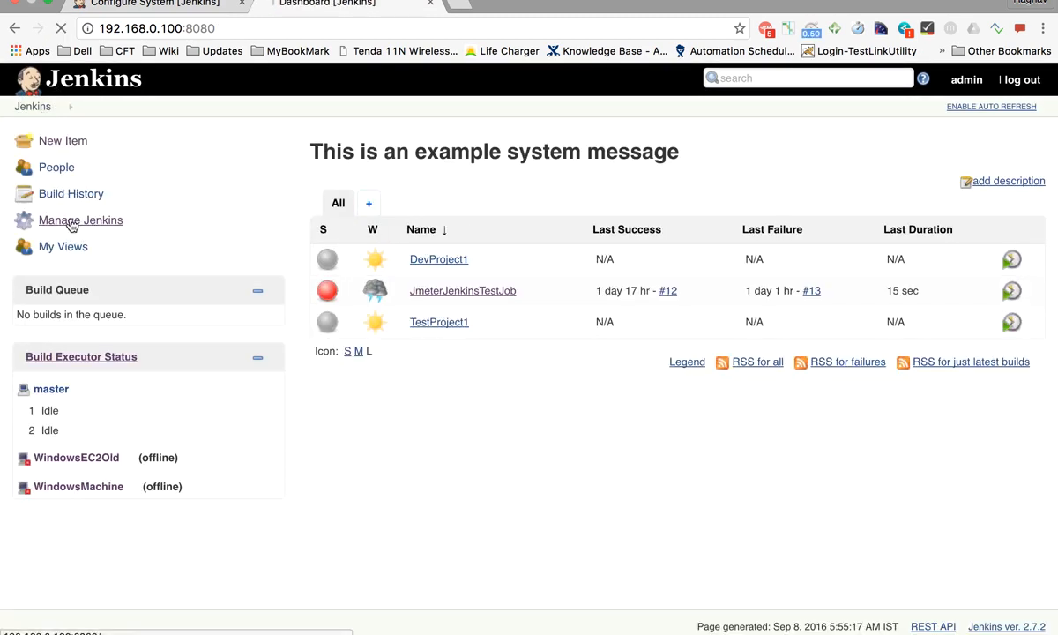
pyautogui.scroll(-3, 440, 427)
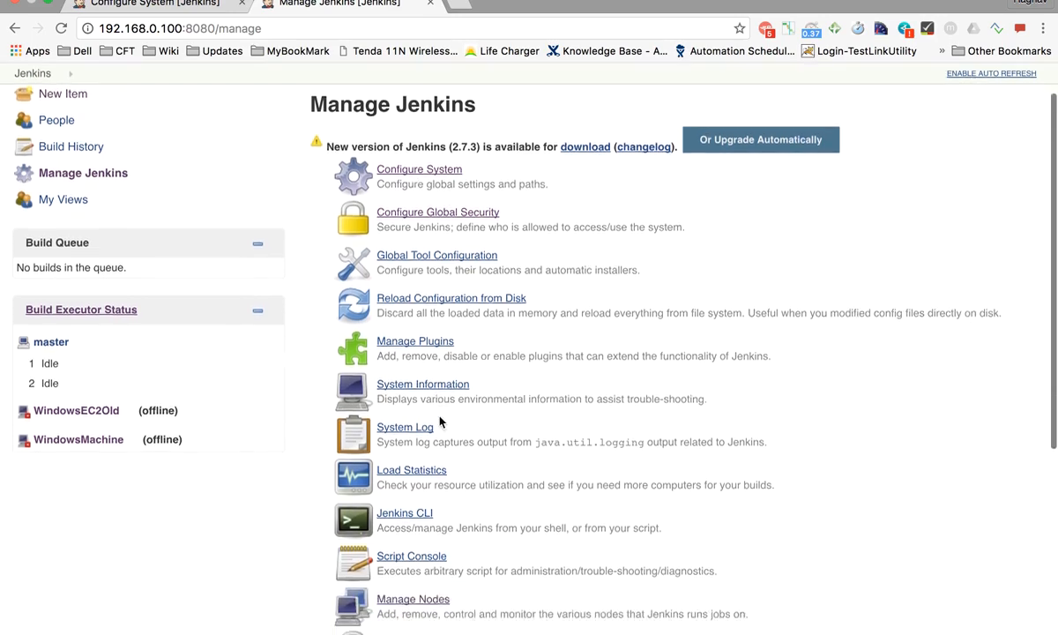
pyautogui.scroll(-5, 439, 422)
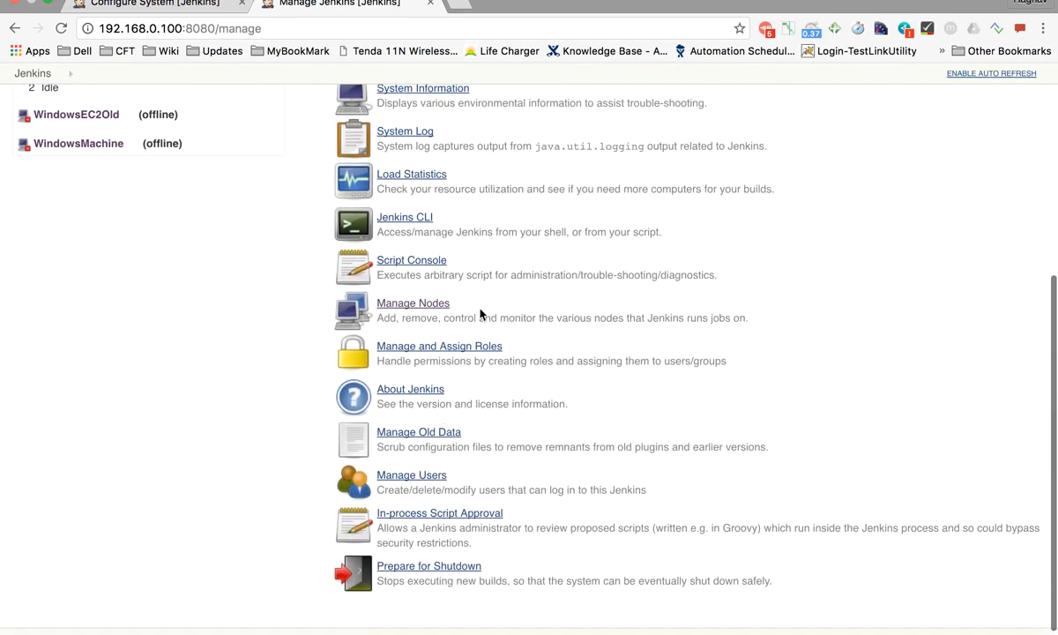
pyautogui.scroll(5, 480, 308)
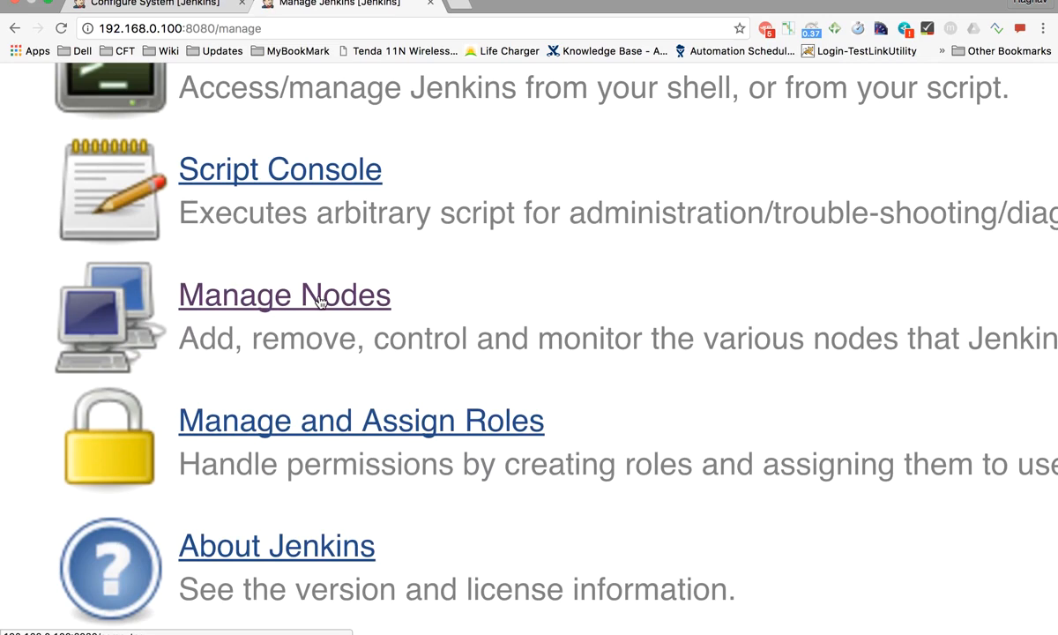
pyautogui.scroll(-5, 319, 300)
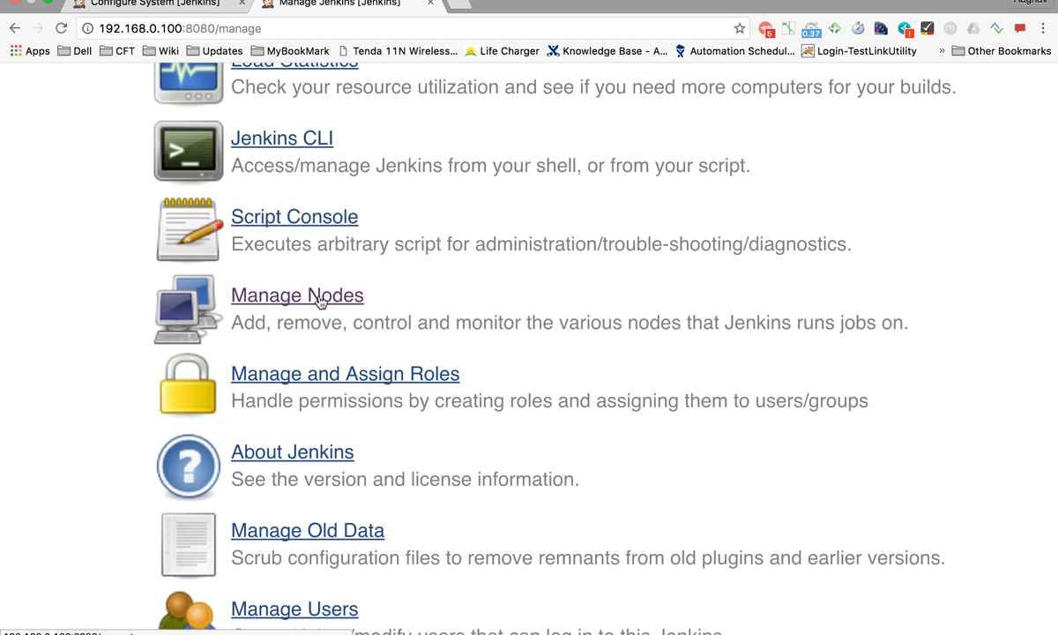
pyautogui.click(304, 300)
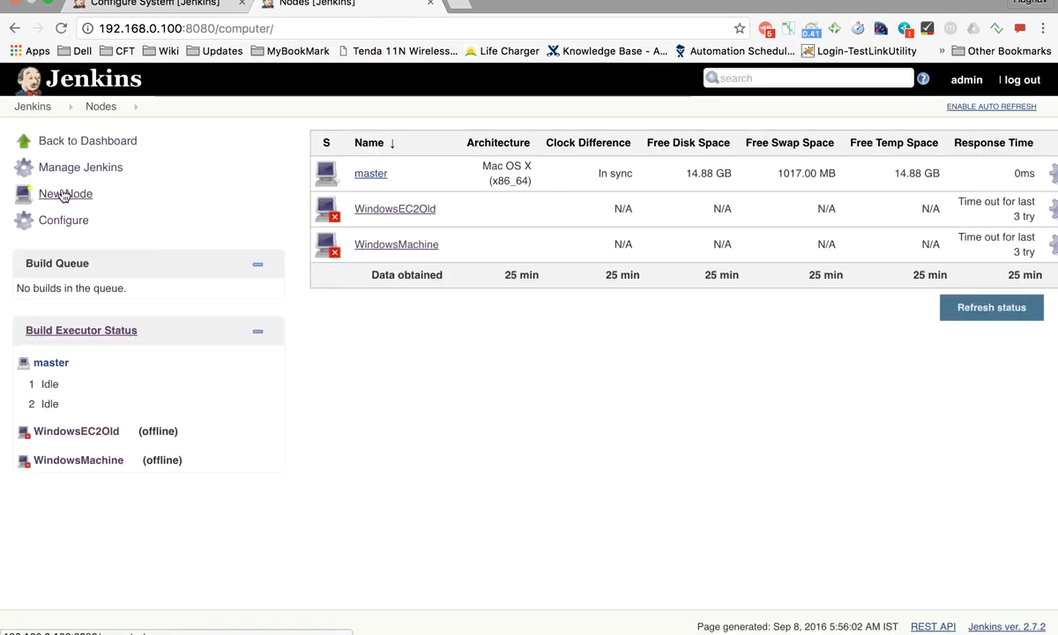
# Create a new node named Windows2 as a Permanent Agent and open its configuration form
pyautogui.scroll(5, 53, 194)
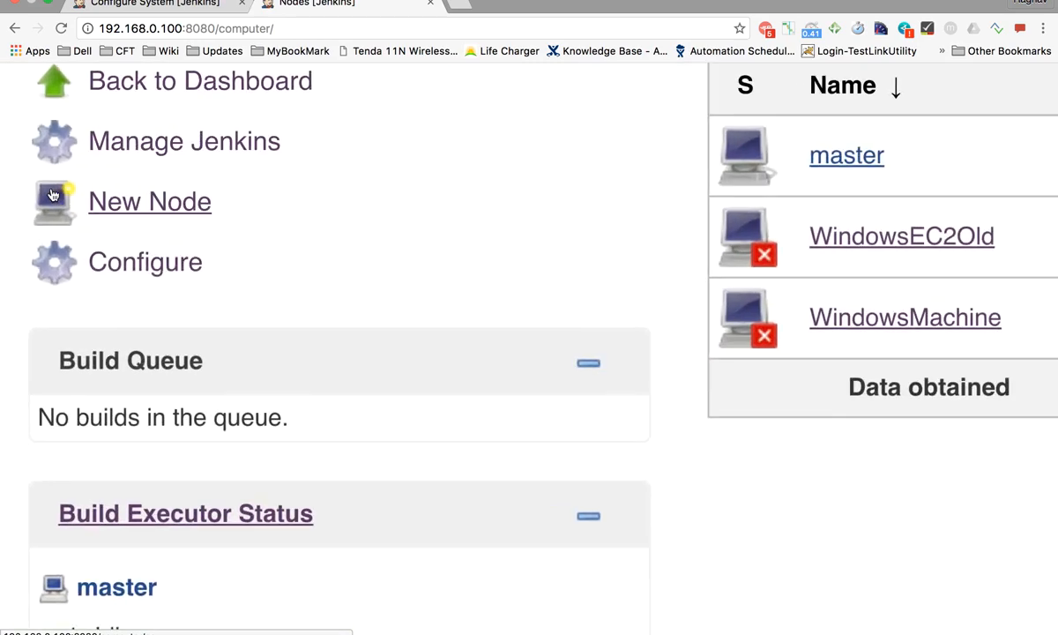
pyautogui.click(175, 204)
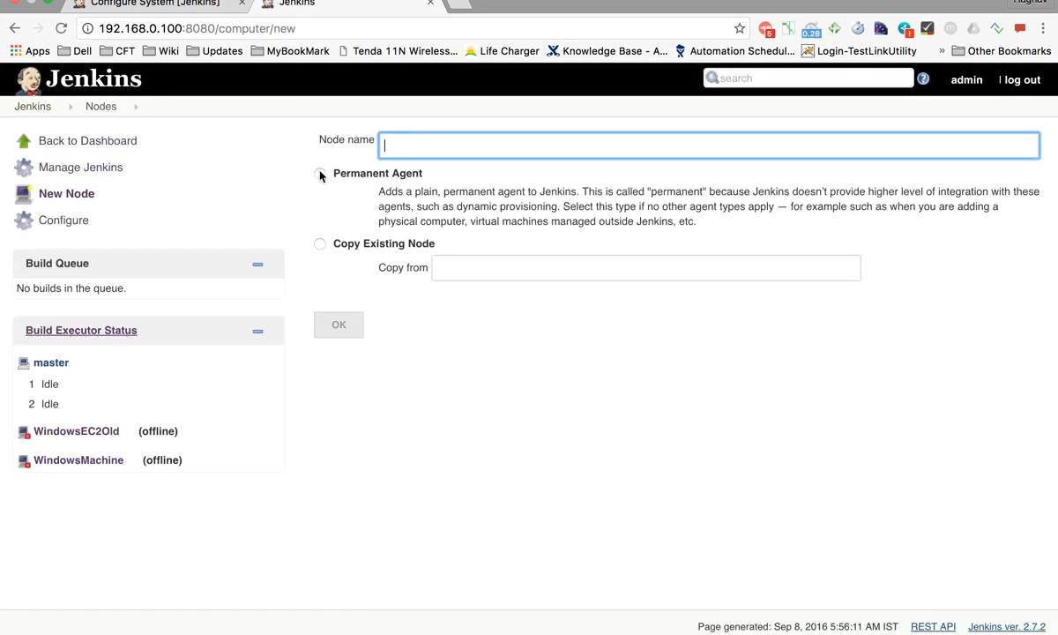
pyautogui.write('Windows2')
pyautogui.click(354, 172)
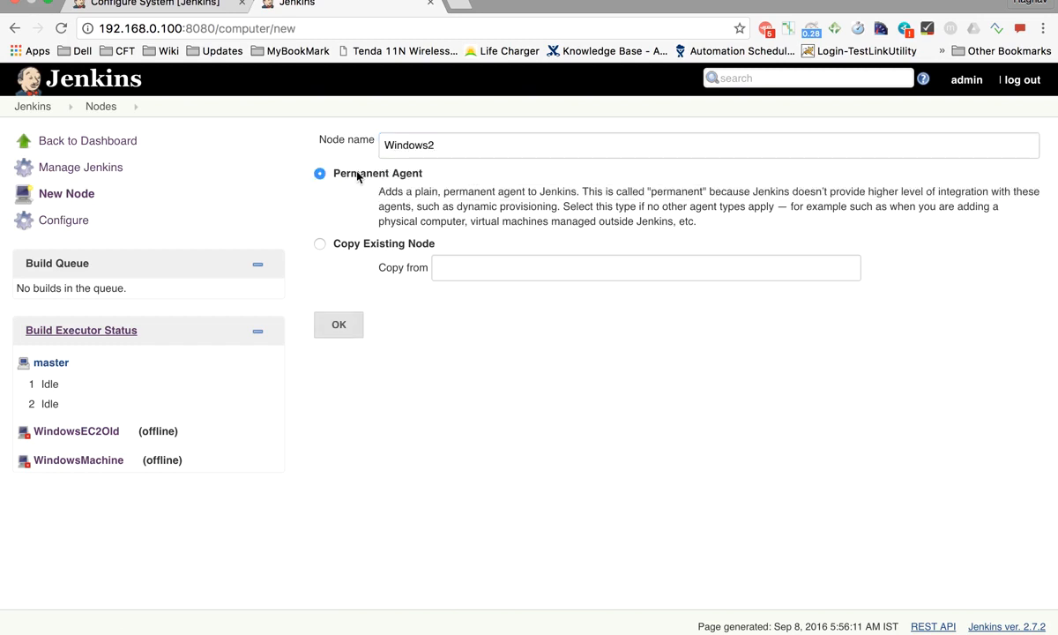
pyautogui.click(340, 326)
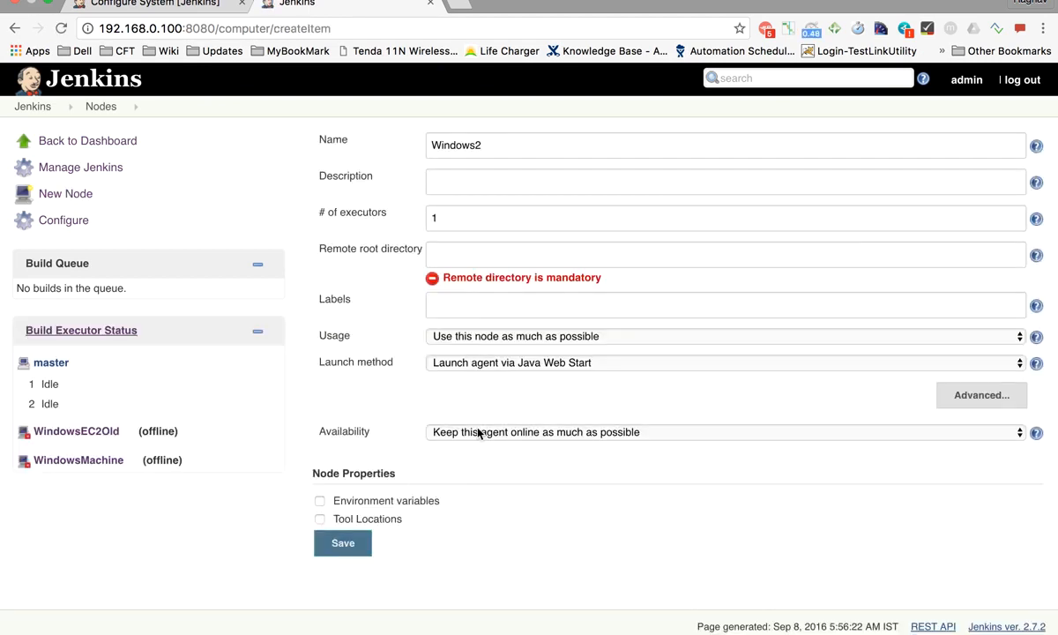
# Read the help text for the number of executors on the Windows2 node, then close it
pyautogui.scroll(1, 477, 433)
pyautogui.moveTo(320, 211); pyautogui.dragTo(391, 213)
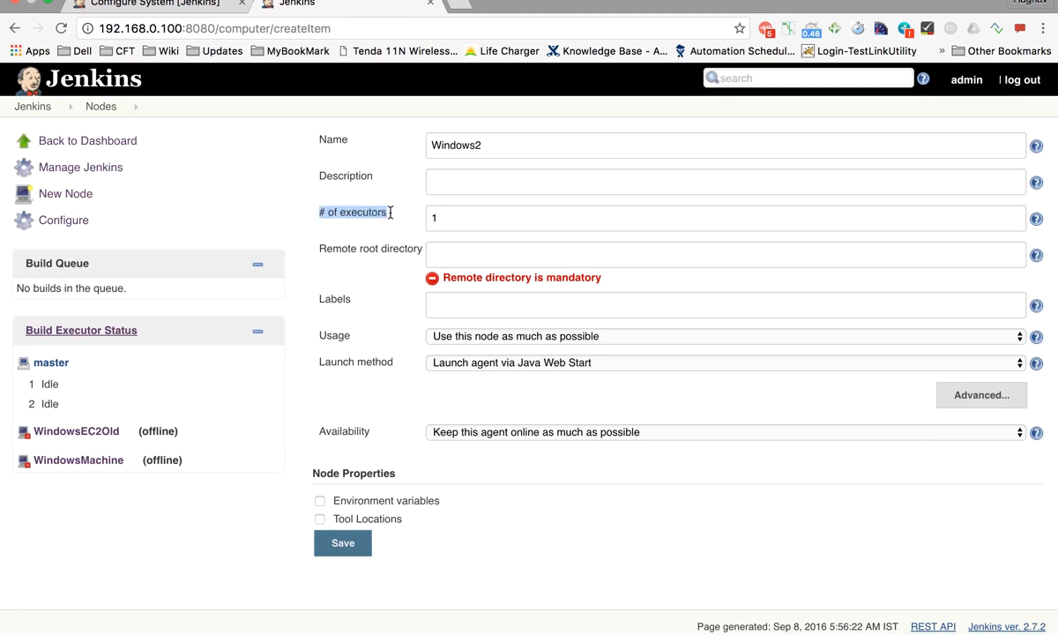
pyautogui.click(1035, 220)
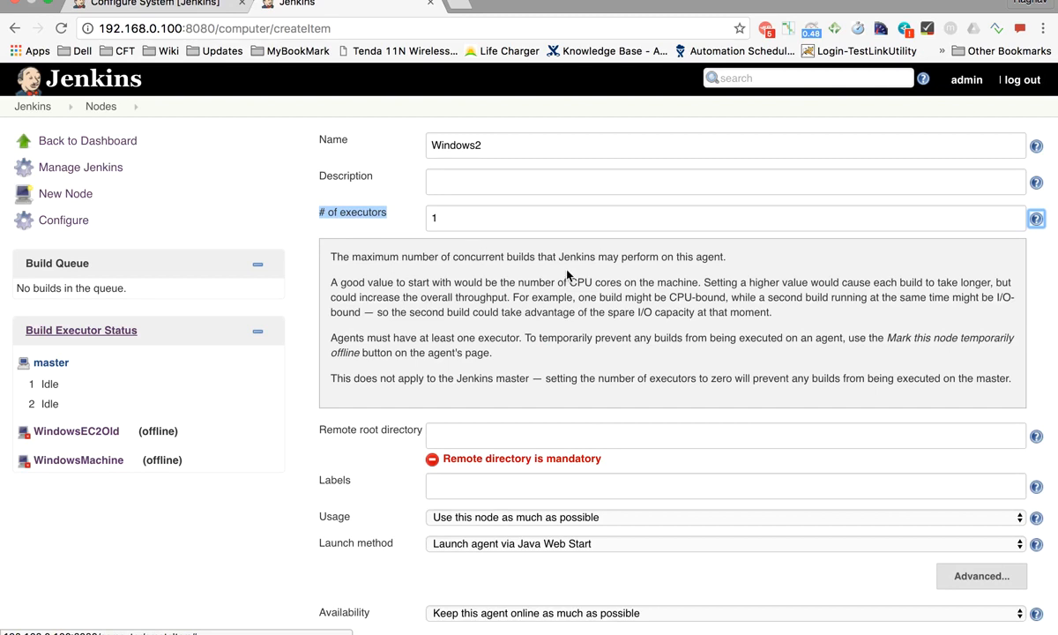
pyautogui.click(718, 257)
pyautogui.tripleClick(718, 257)
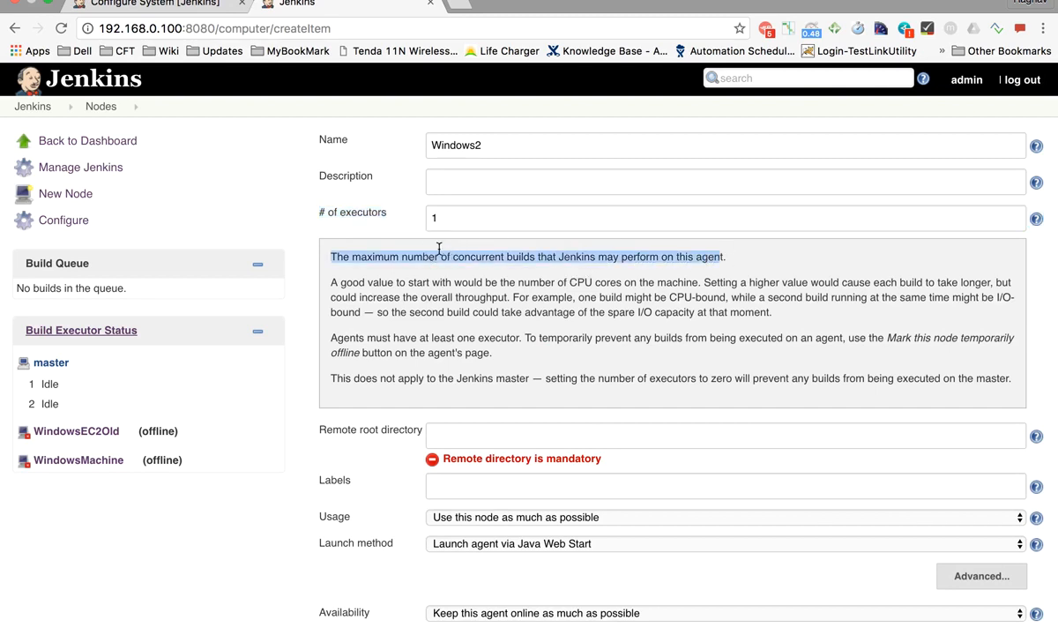
pyautogui.click(440, 225)
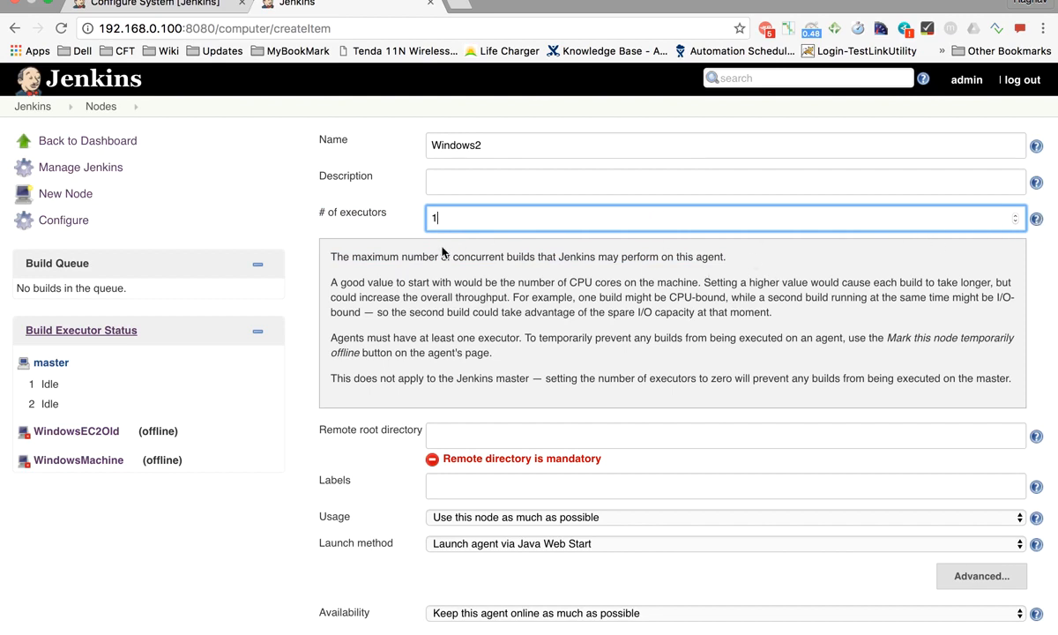
pyautogui.moveTo(451, 218); pyautogui.dragTo(371, 219)
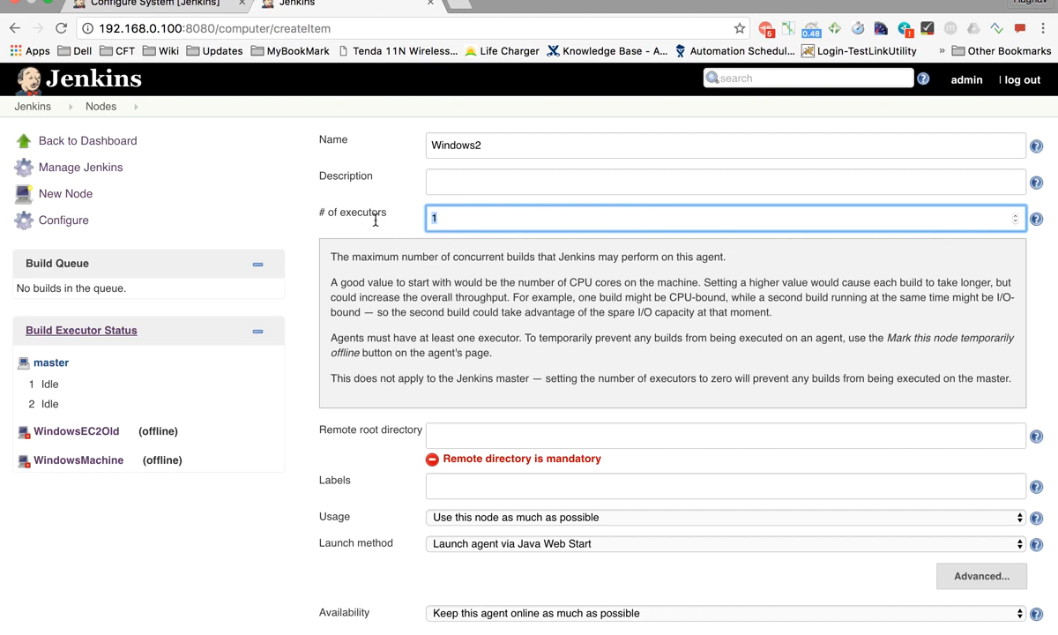
pyautogui.click(1035, 218)
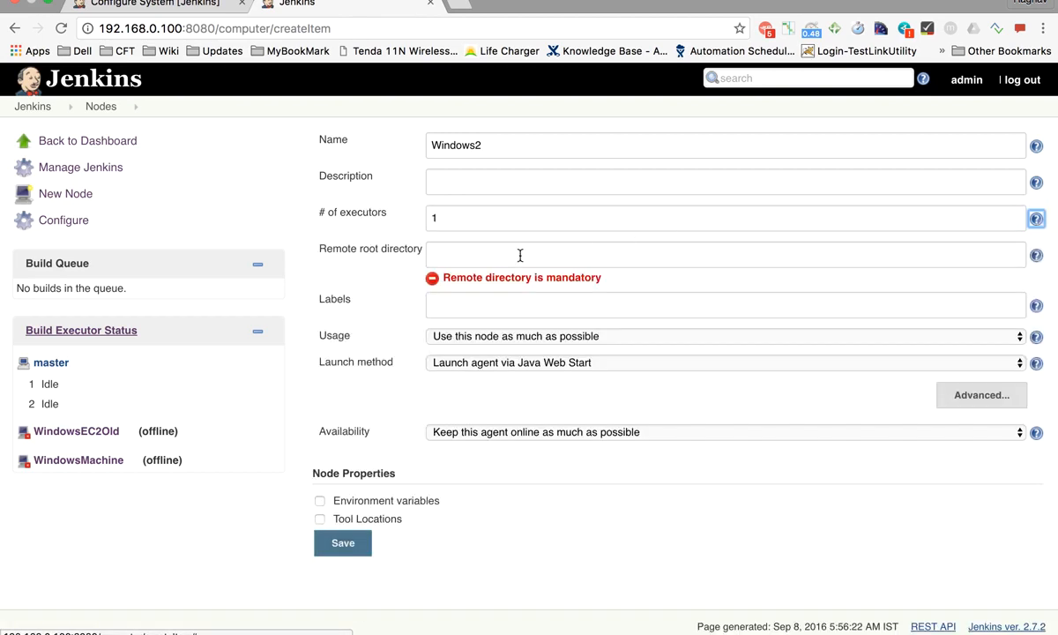
# Give the Windows2 node the label WindowsMachine2
pyautogui.click(445, 304)
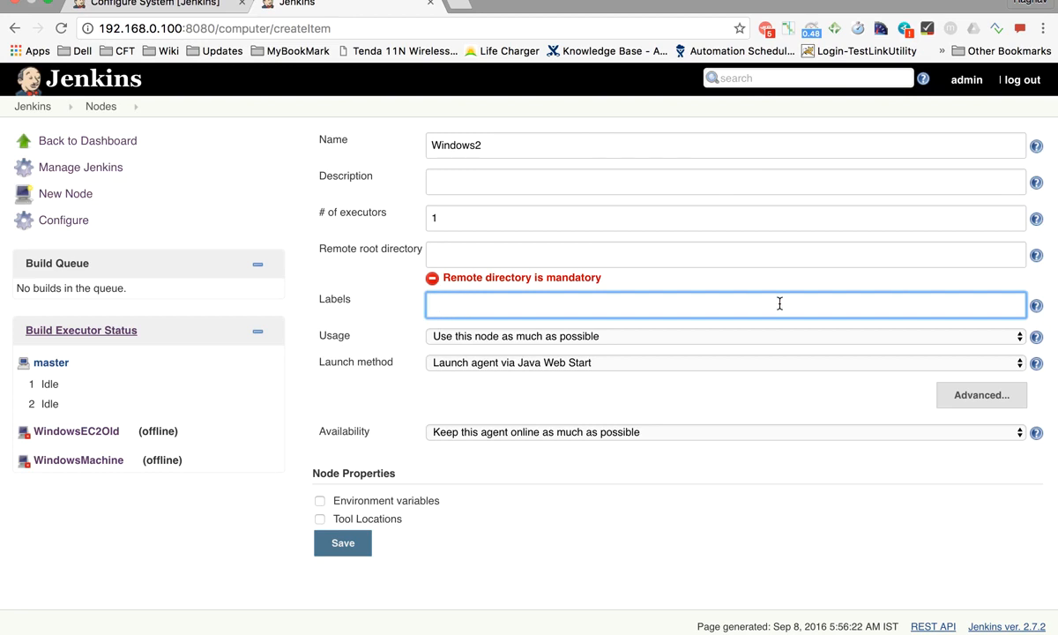
pyautogui.write('Windows')
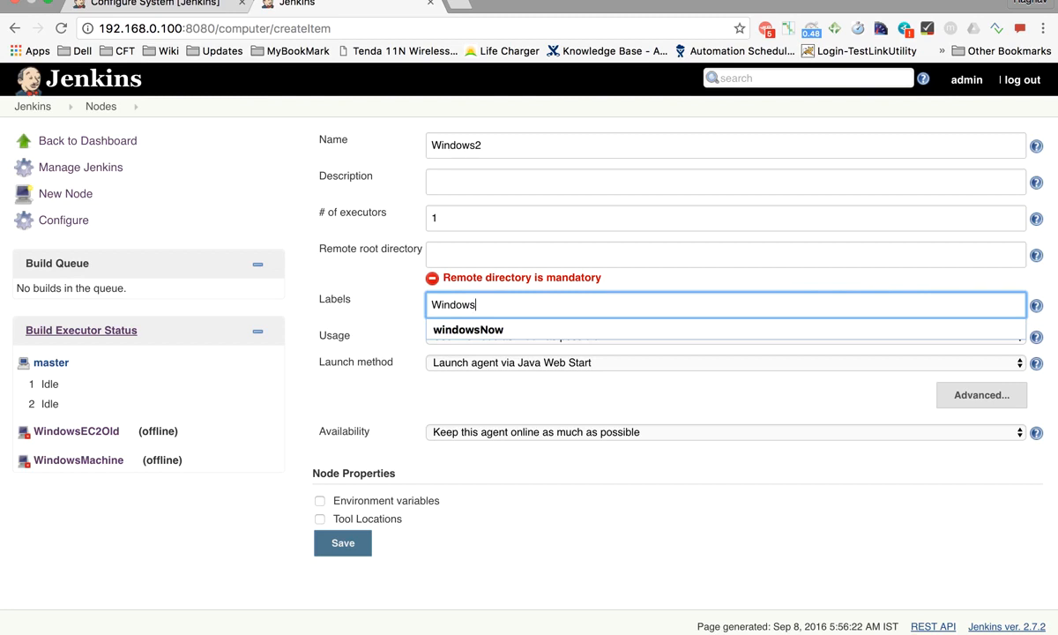
pyautogui.write('Machine')
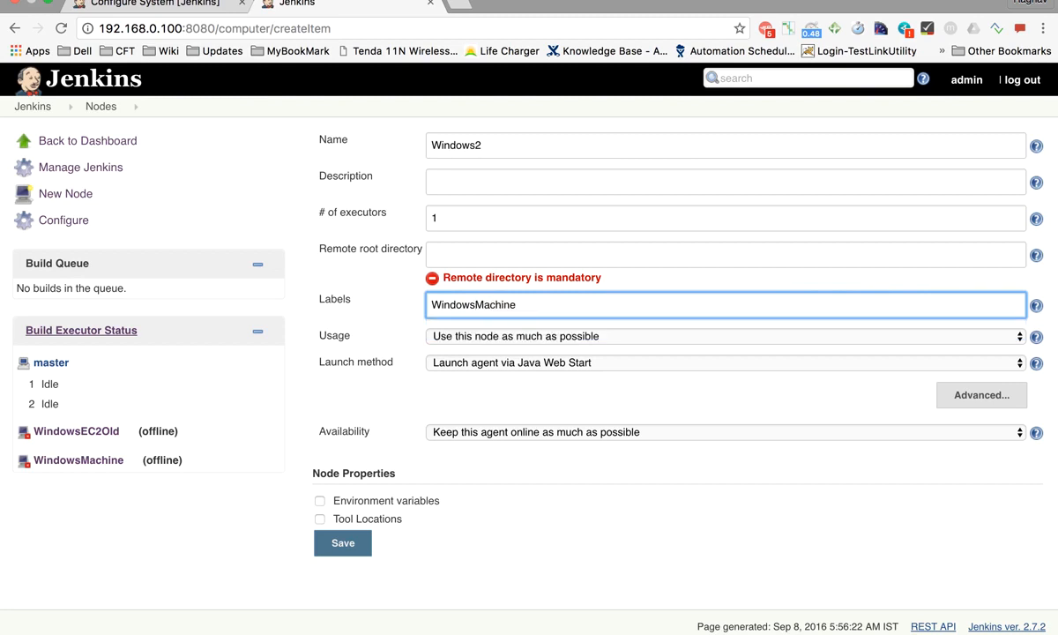
pyautogui.write('2')
pyautogui.click(370, 314)
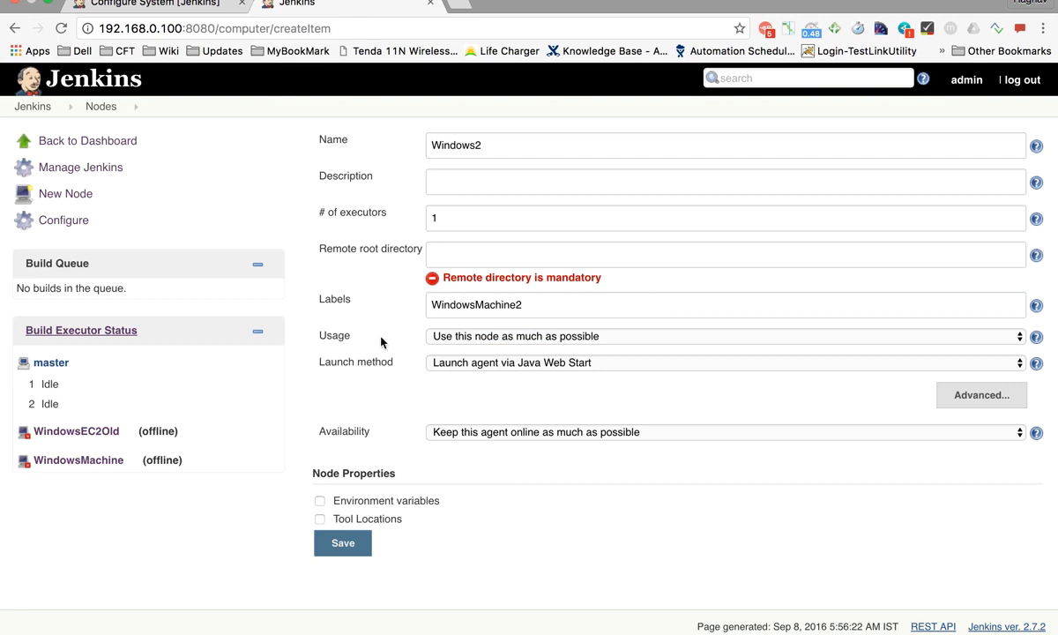
# Set the Windows2 node's usage to "Only build jobs with label expressions matching this node" and save the node
pyautogui.click(483, 340)
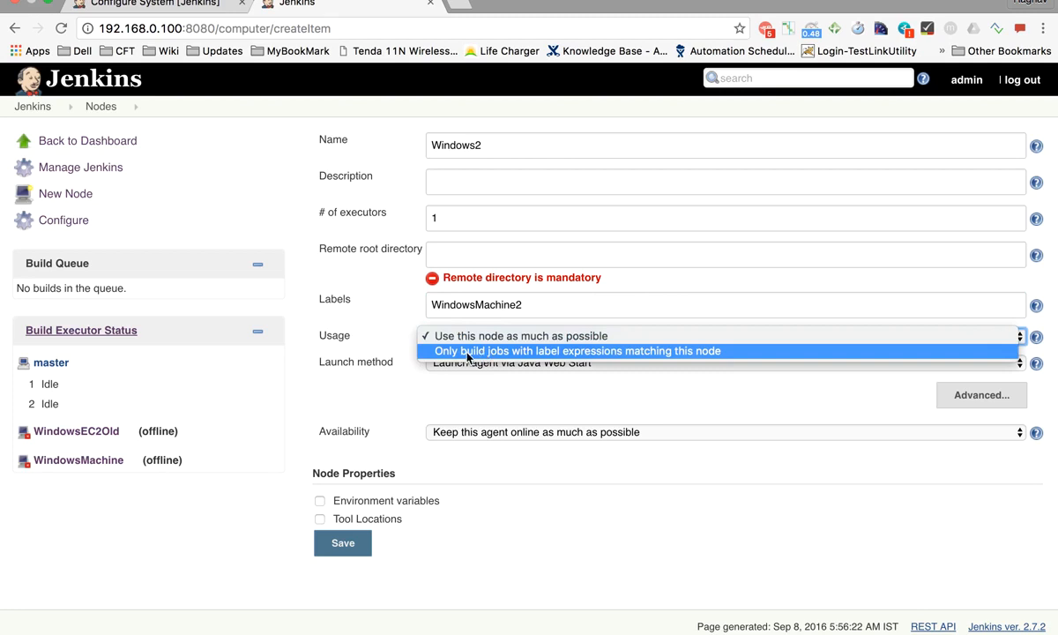
pyautogui.click(623, 351)
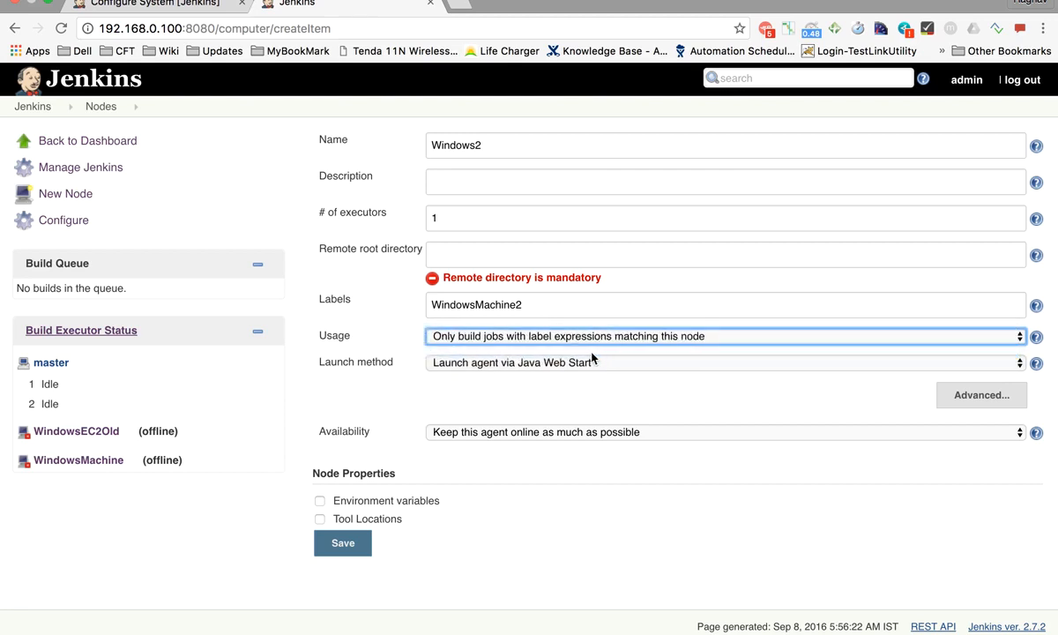
pyautogui.click(212, 28)
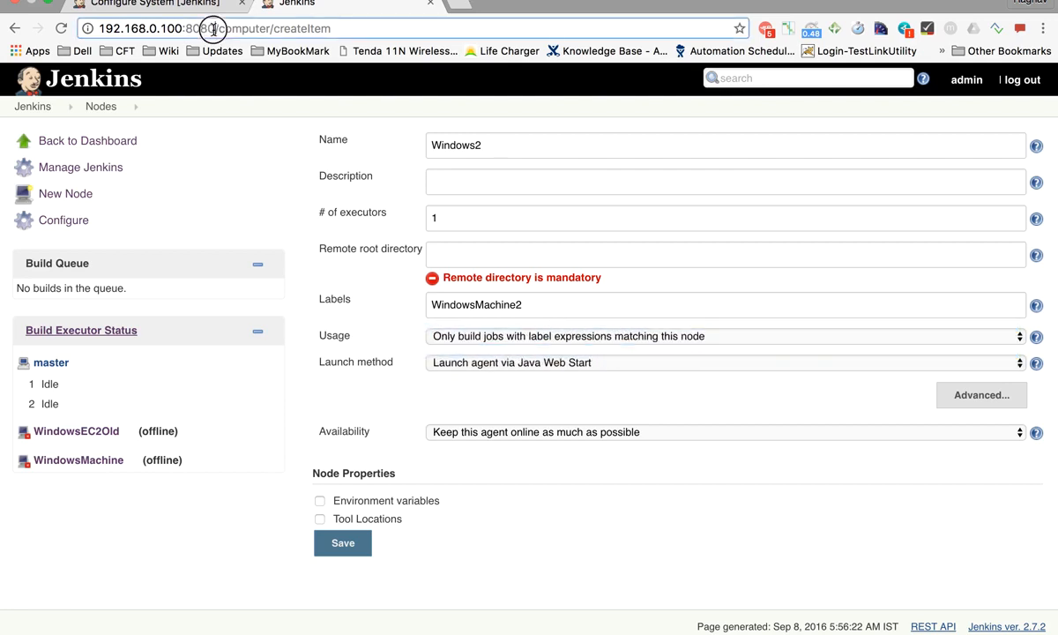
pyautogui.click(212, 28)
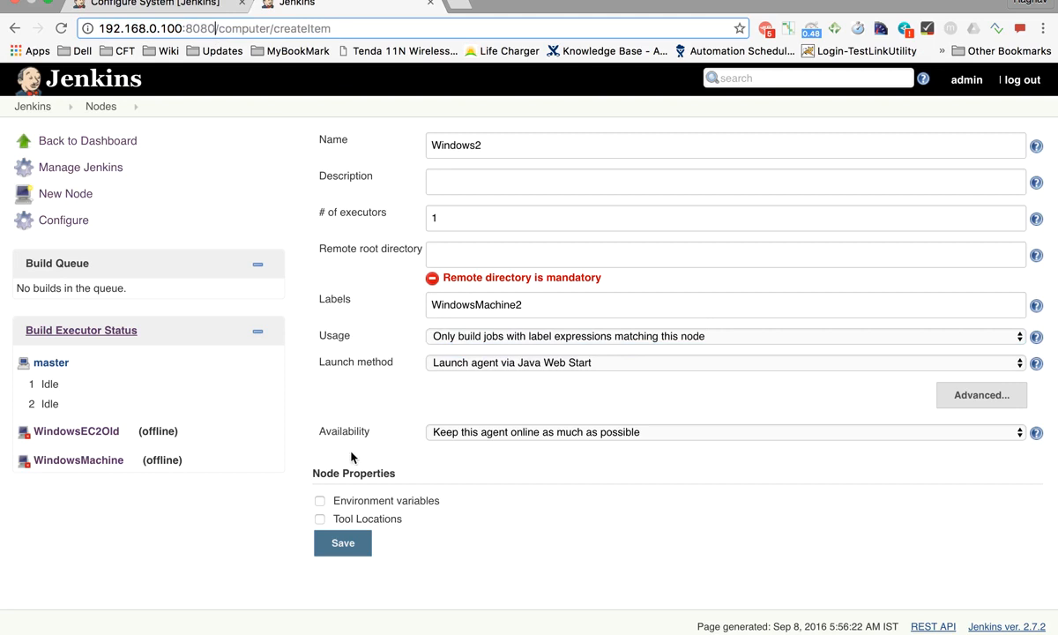
pyautogui.click(352, 542)
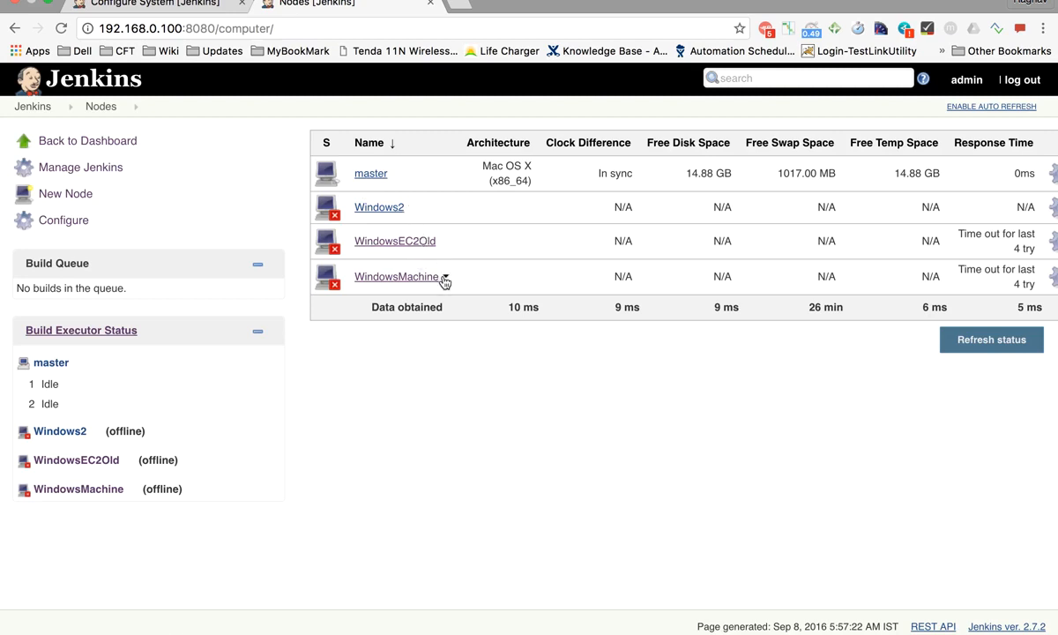
# Configure the existing WindowsMachine node with the label WindowMachine1 and save it
pyautogui.click(445, 277)
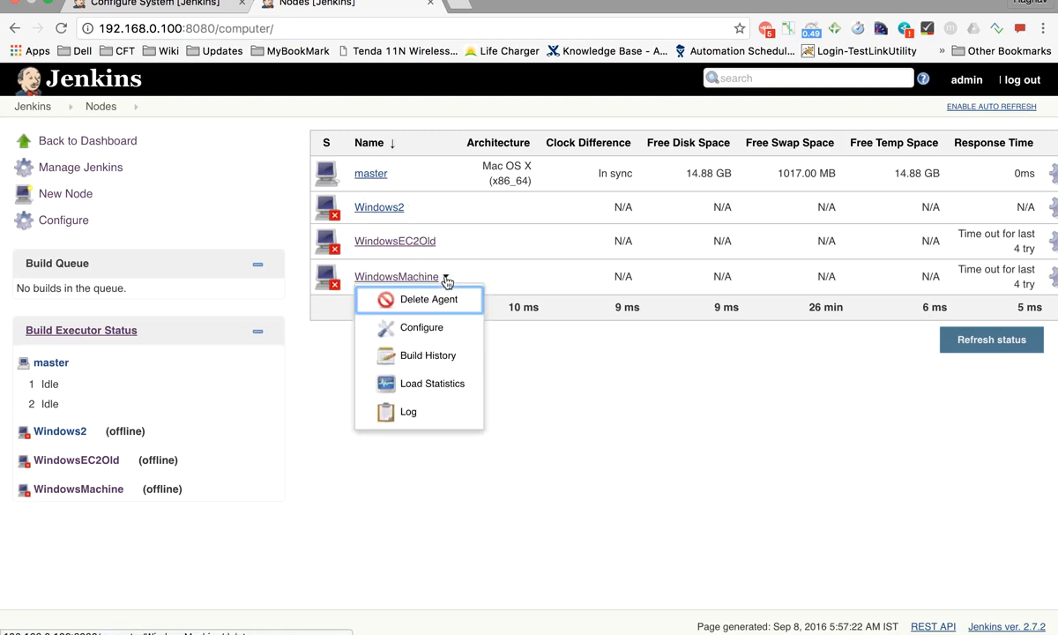
pyautogui.click(432, 331)
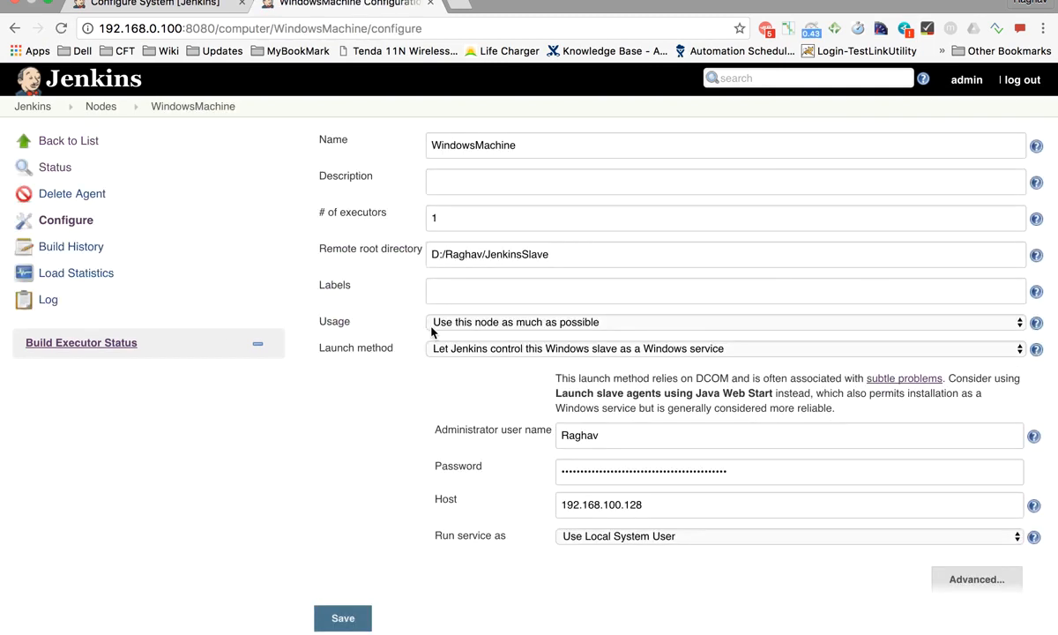
pyautogui.click(452, 286)
pyautogui.write('Window')
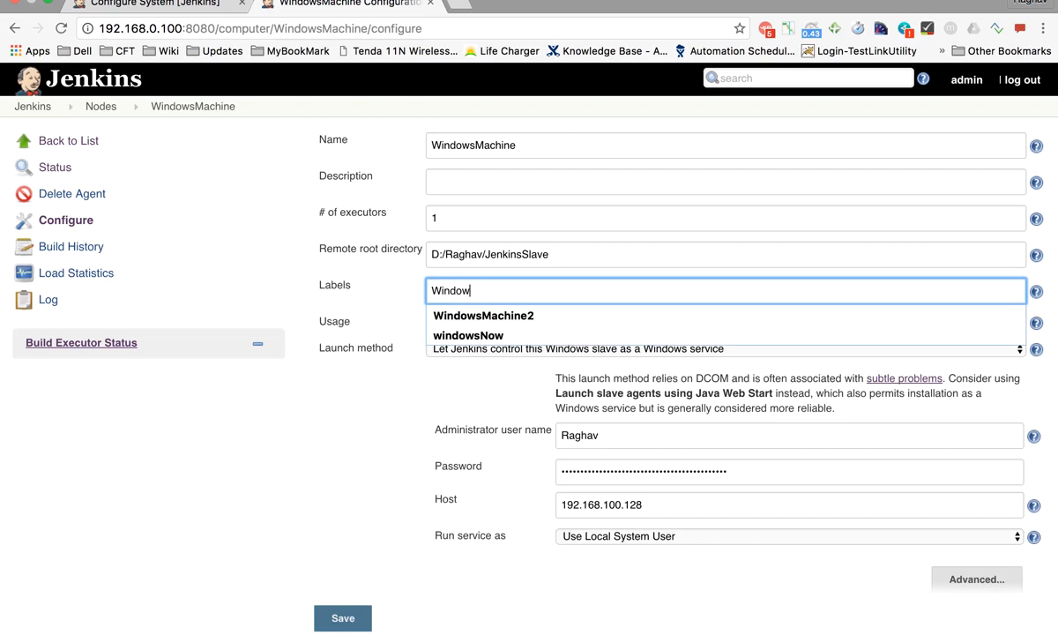
pyautogui.write('Machine1')
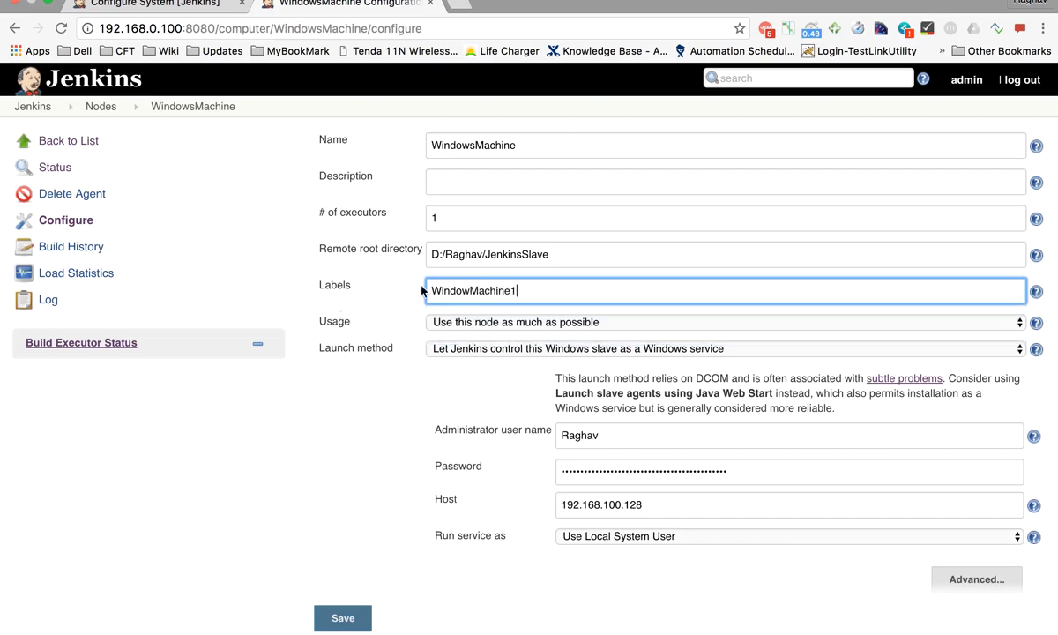
pyautogui.click(353, 621)
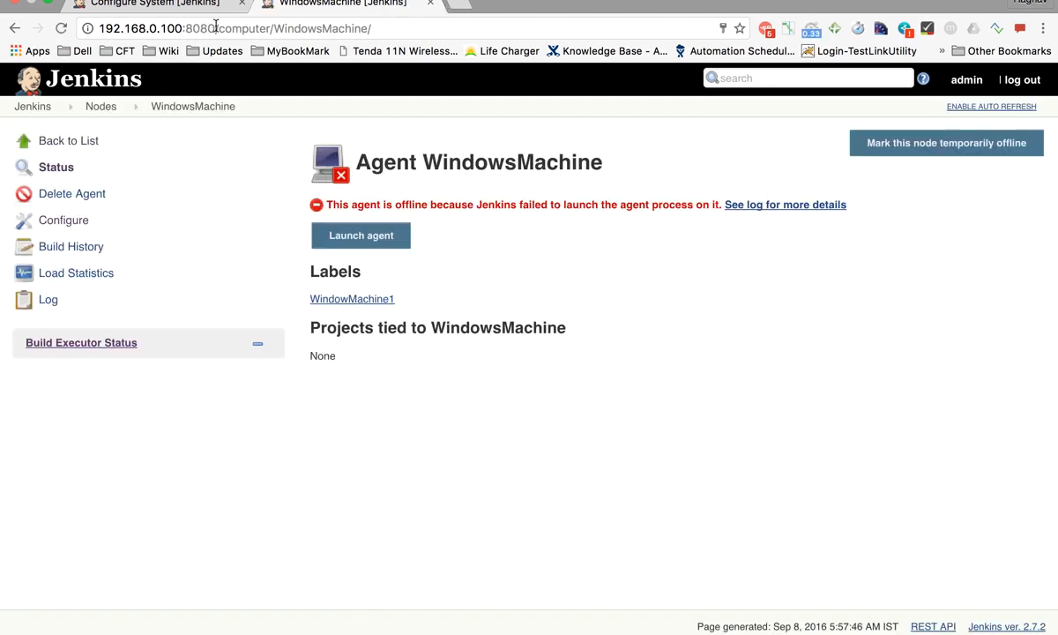
# Copy the Jenkins base address 192.168.0.100:8080 and open the dashboard with it in a new browser tab
pyautogui.moveTo(216, 28); pyautogui.dragTo(47, 28)
pyautogui.press('super+c')
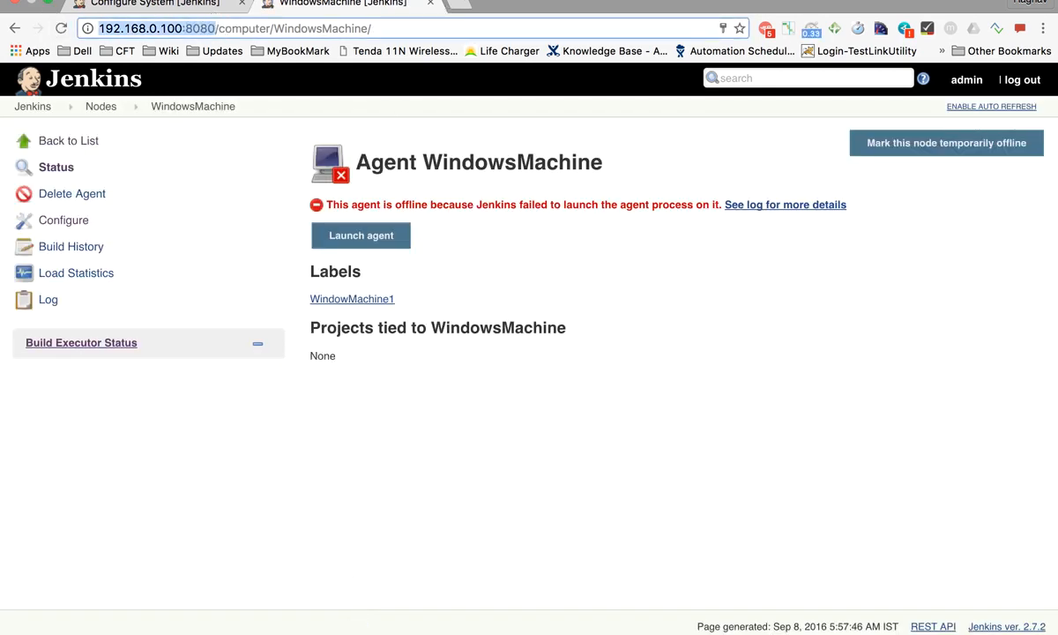
pyautogui.click(451, 7)
pyautogui.press('super+v')
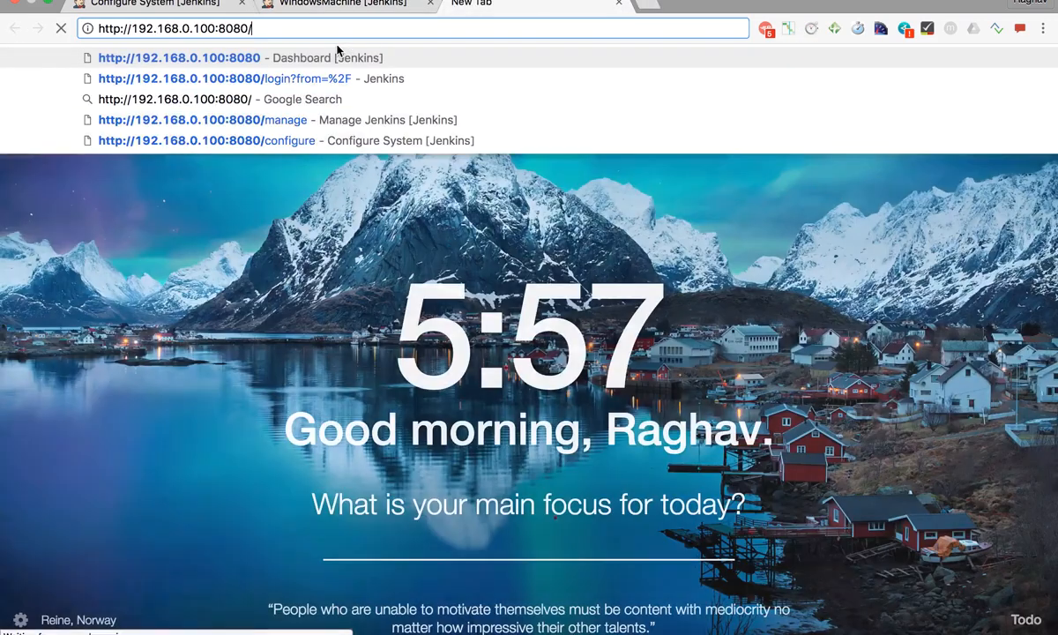
pyautogui.press('Return')
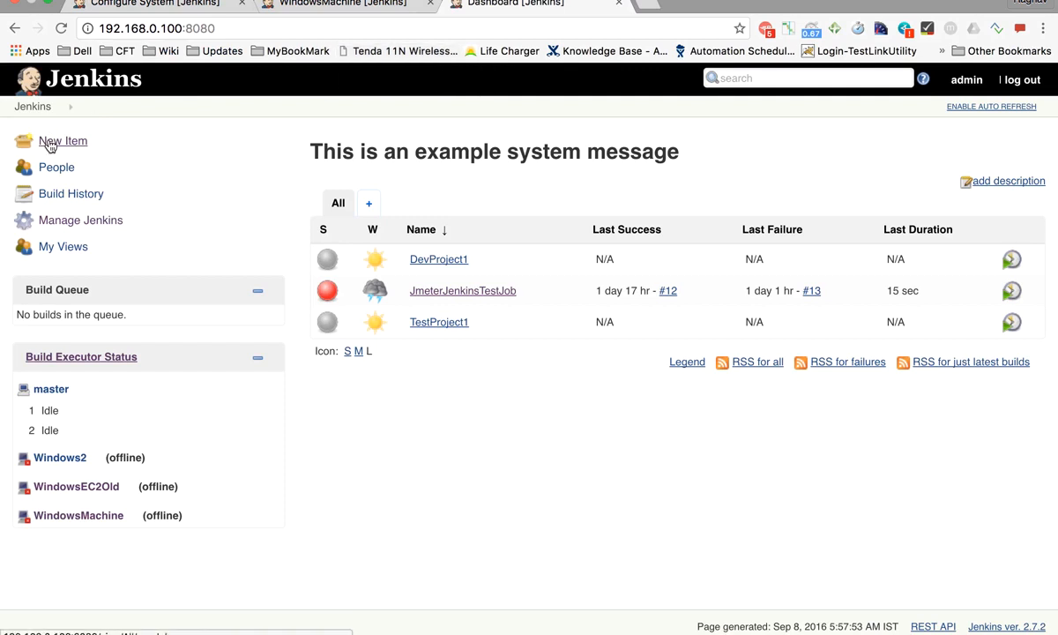
# Open the configuration of the JmeterJenkinsTestJob project from the dashboard's job list
pyautogui.moveTo(496, 298)
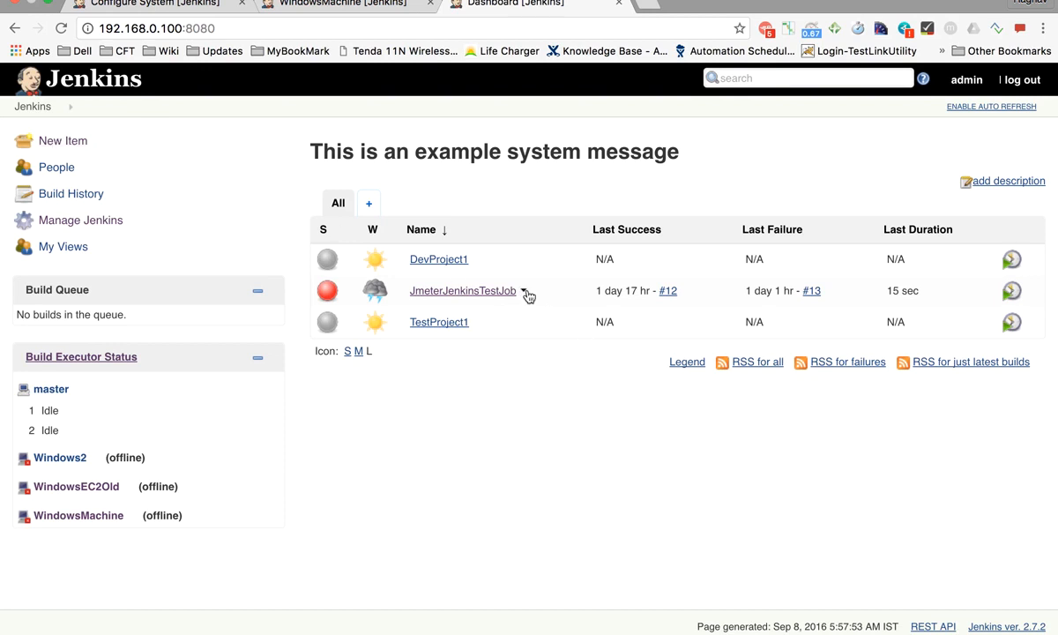
pyautogui.click(526, 292)
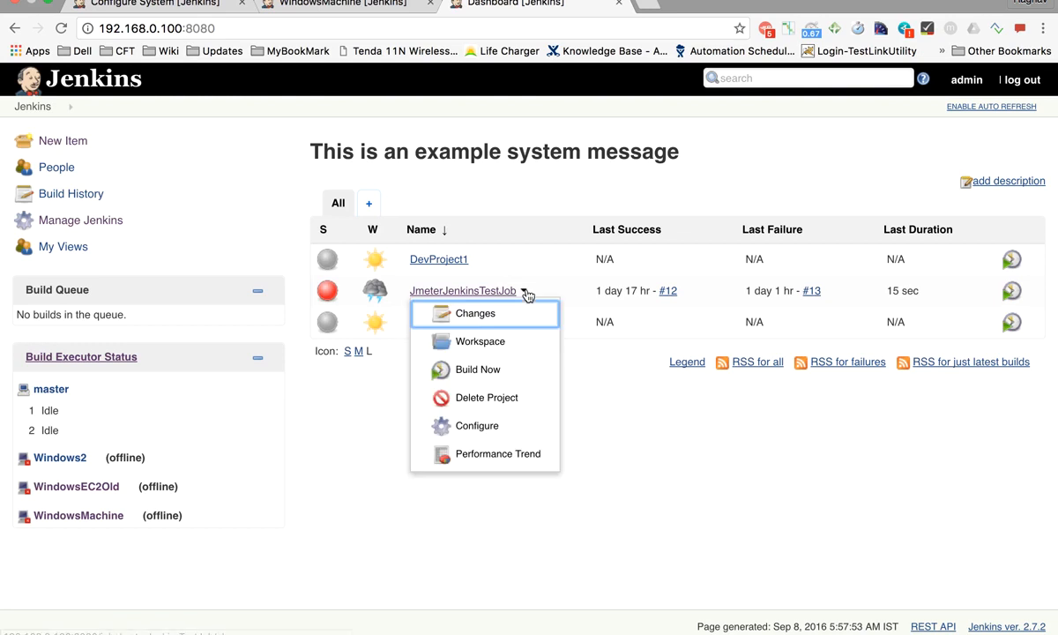
pyautogui.click(478, 427)
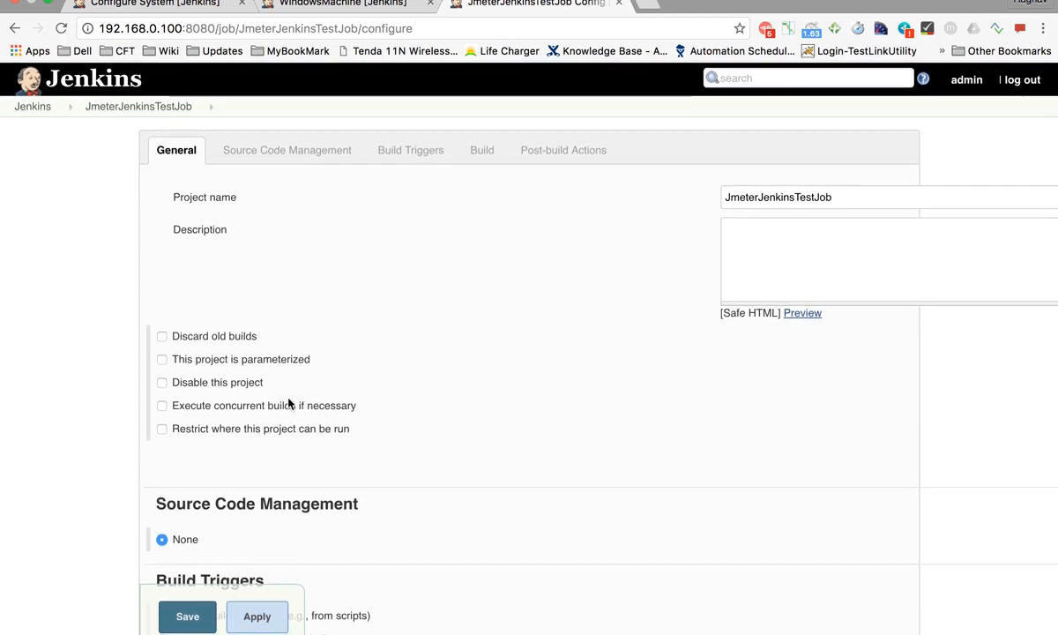
pyautogui.click(161, 405)
pyautogui.hscroll(3, 162, 410)
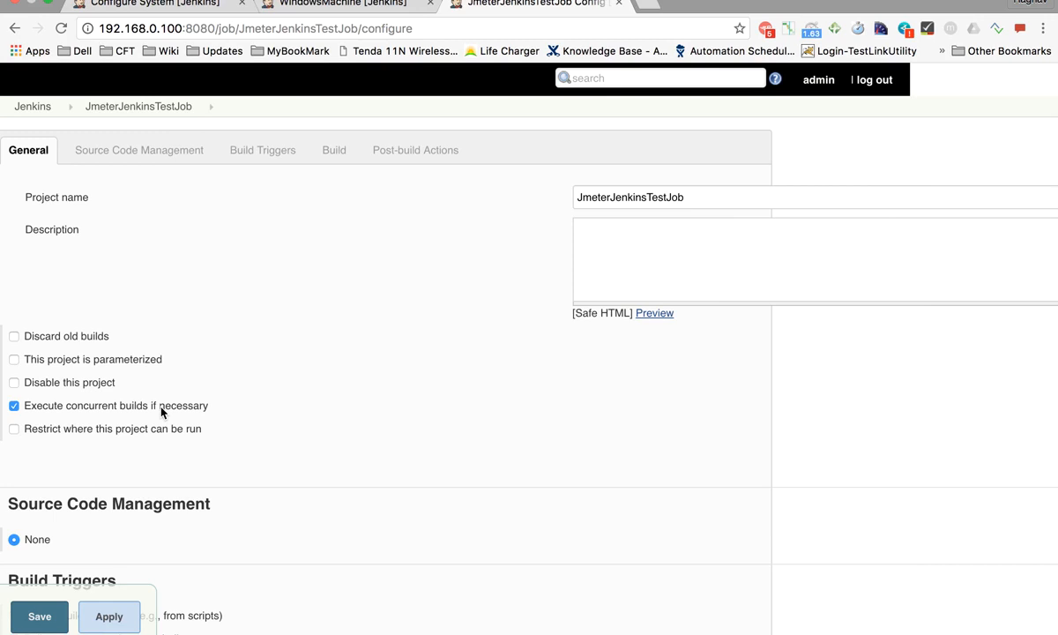
pyautogui.hscroll(-3, 161, 410)
pyautogui.click(162, 407)
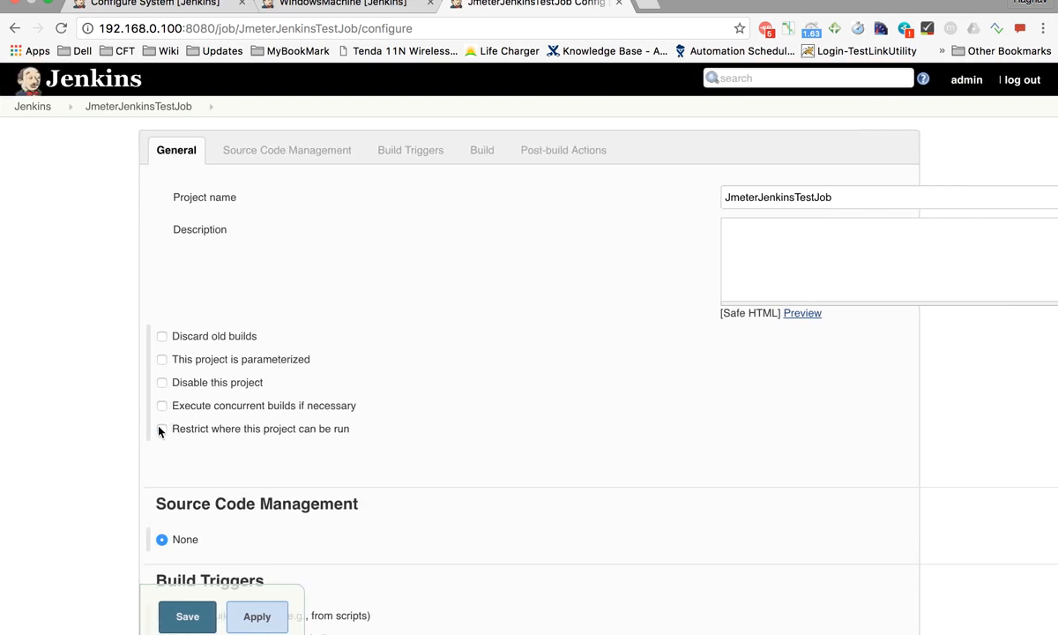
# Enable "Restrict where this project can be run" for JmeterJenkinsTestJob
pyautogui.click(161, 429)
pyautogui.hscroll(3, 160, 430)
pyautogui.hscroll(-3, 162, 431)
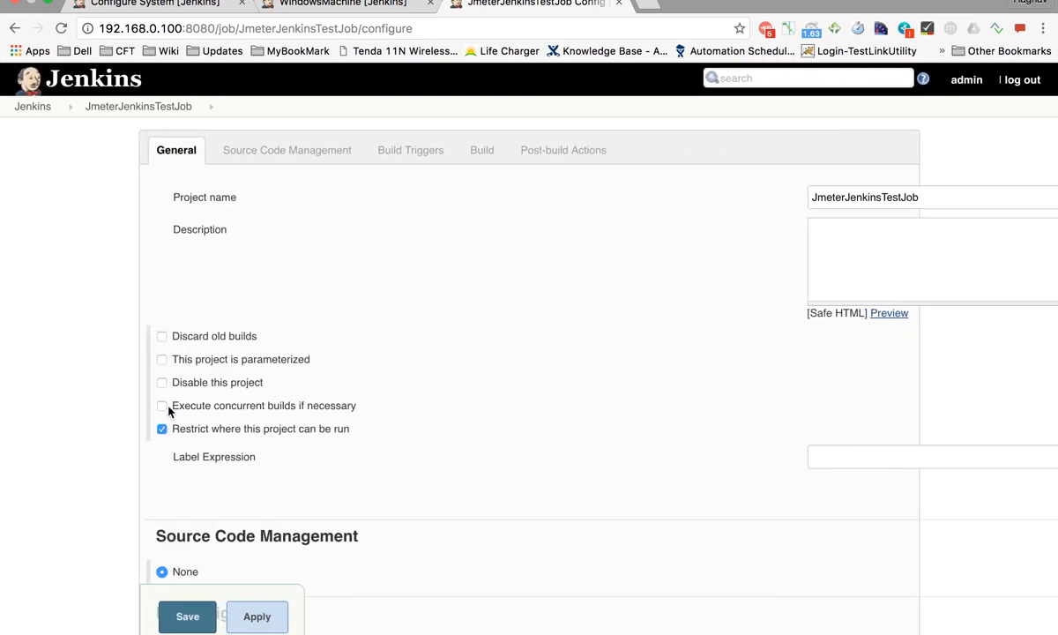
pyautogui.scroll(-2, 170, 407)
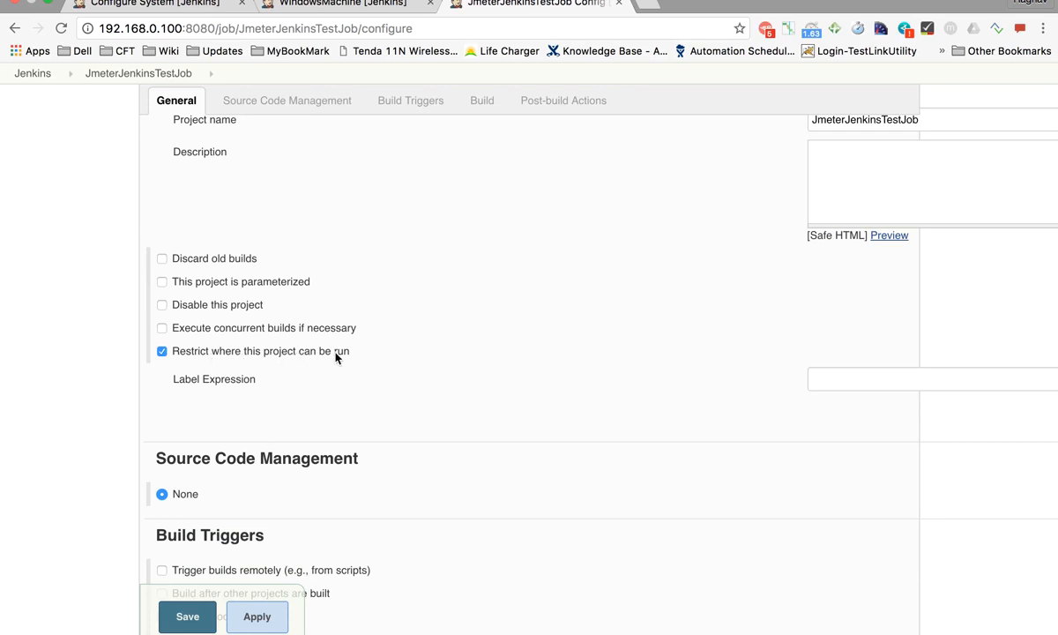
# Set the job's label expression to the suggested label WindowMachine1 and check which nodes service it
pyautogui.click(172, 380)
pyautogui.moveTo(171, 380); pyautogui.dragTo(246, 380)
pyautogui.hscroll(3, 245, 383)
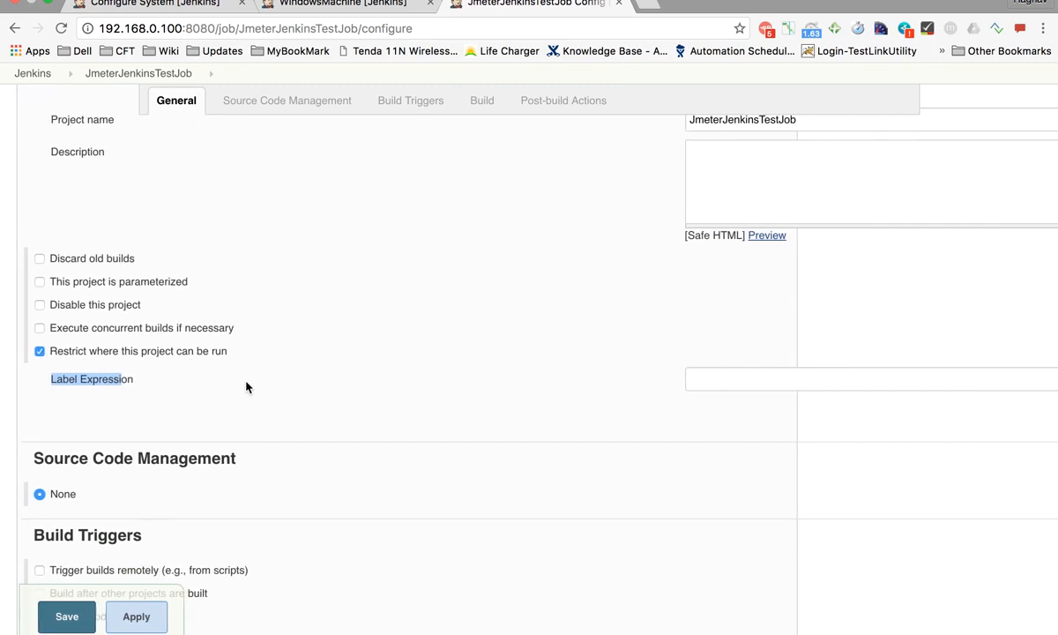
pyautogui.hscroll(3, 245, 385)
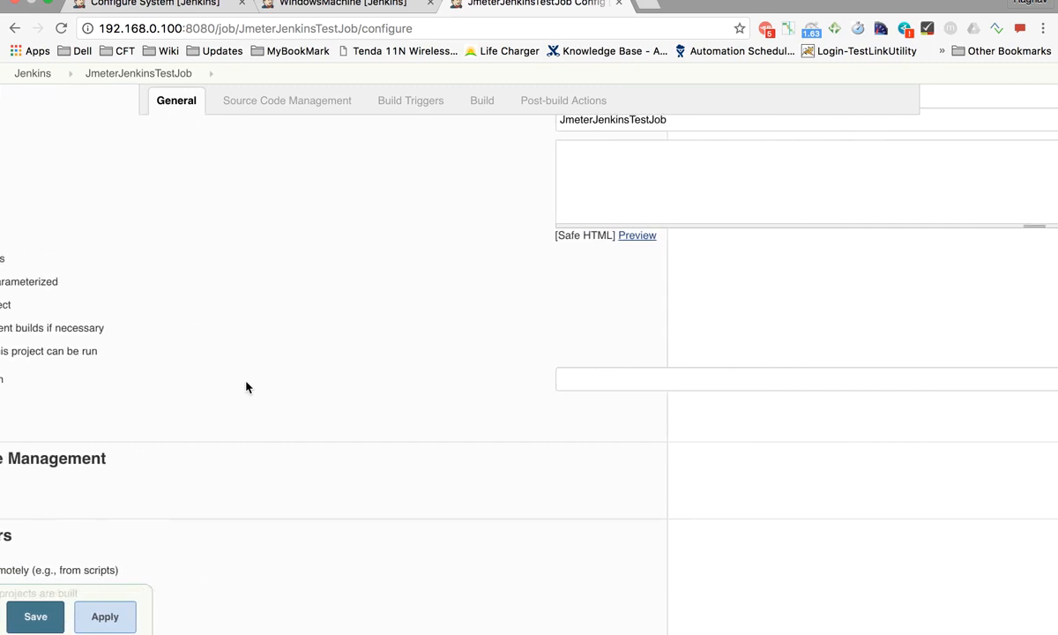
pyautogui.click(594, 378)
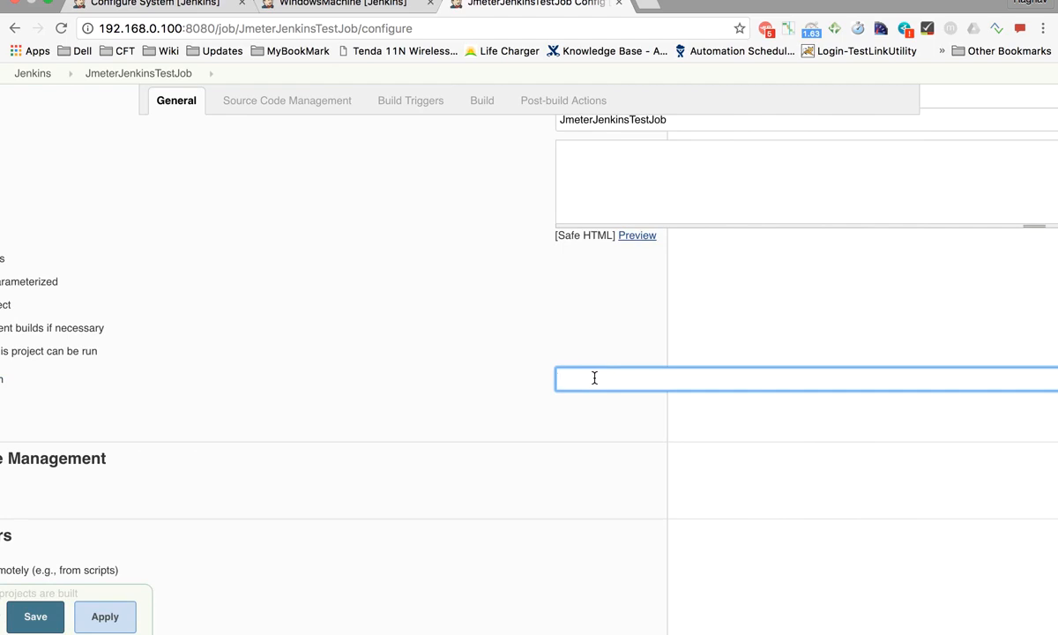
pyautogui.write('Wind')
pyautogui.press('Down')
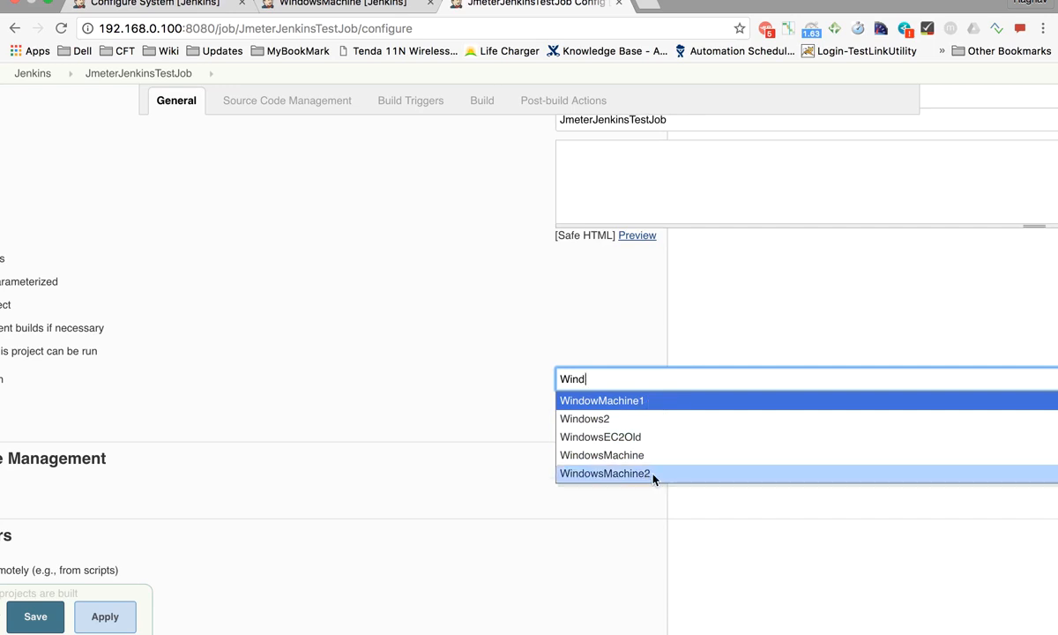
pyautogui.click(635, 403)
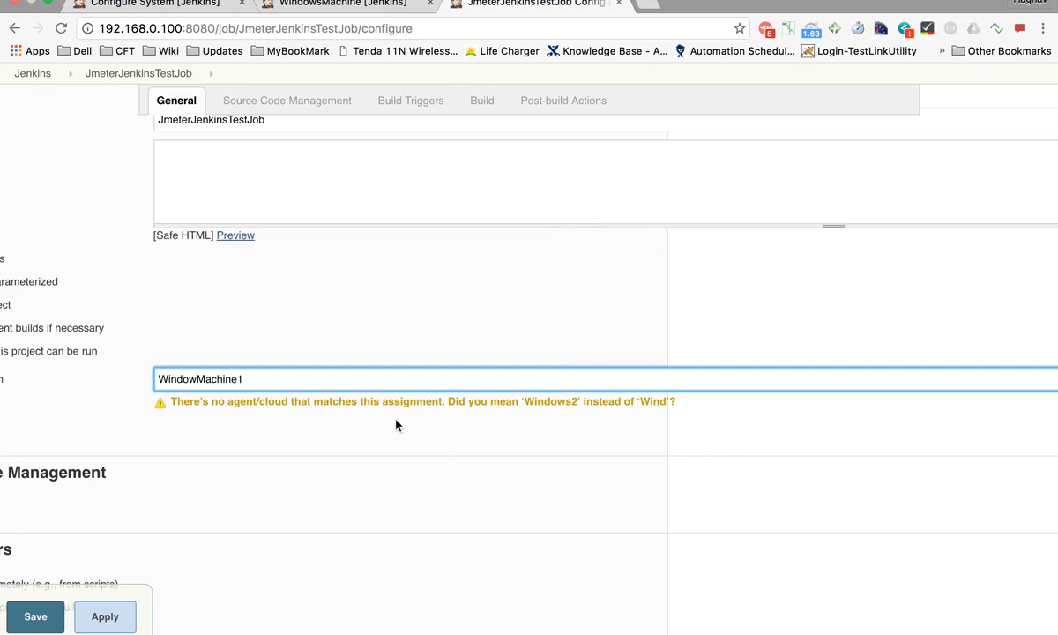
pyautogui.press('BackSpace')
pyautogui.click(208, 402)
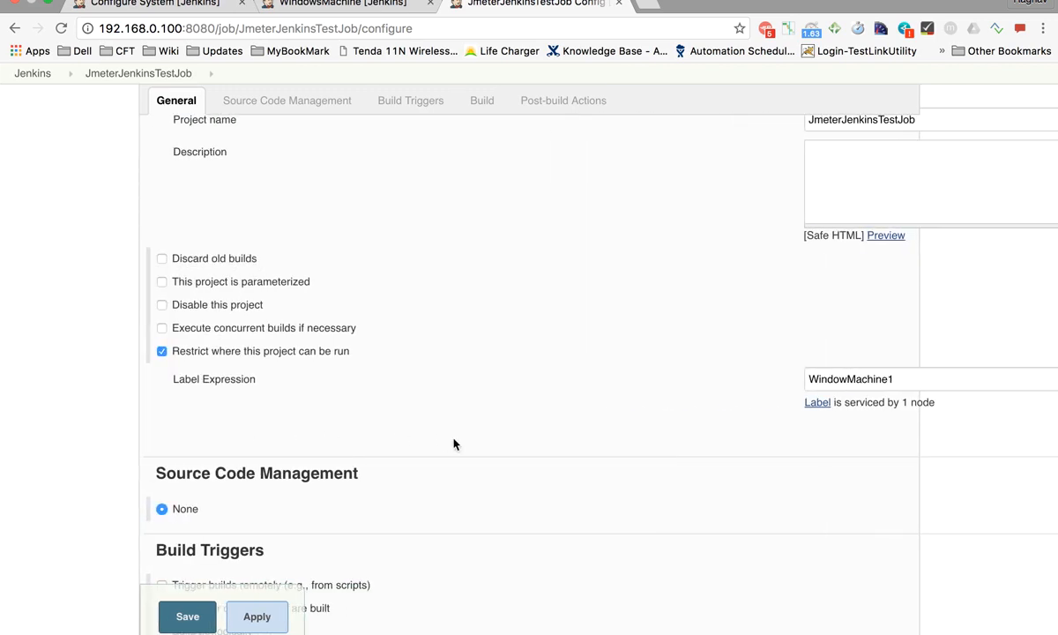
pyautogui.moveTo(936, 404); pyautogui.dragTo(793, 400)
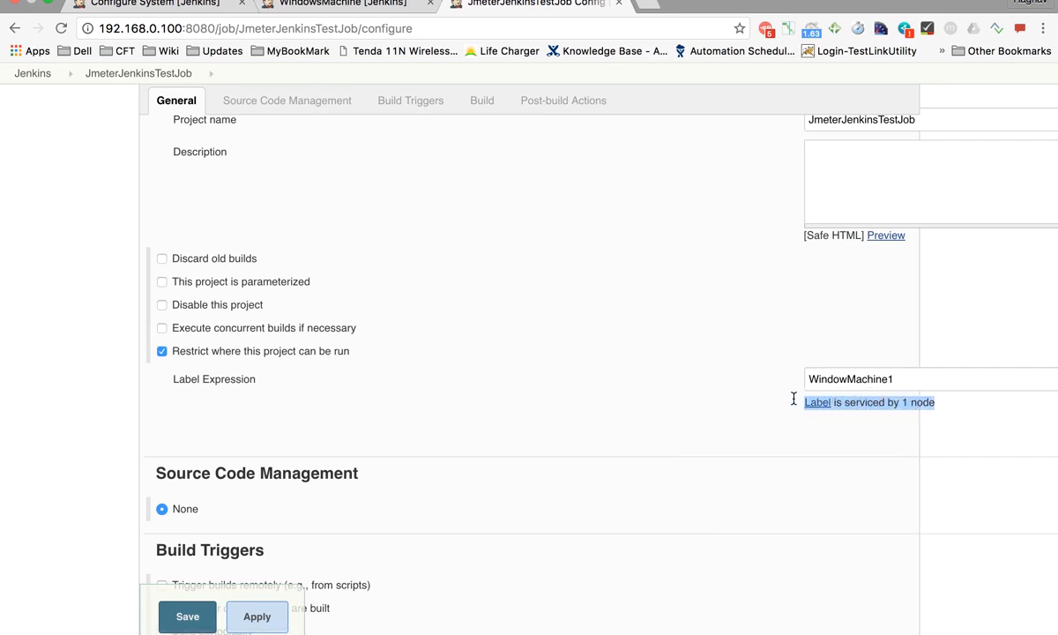
# Try the wildcard label expressions WindowMachine* and WindowMachine.* for the job
pyautogui.moveTo(915, 380); pyautogui.dragTo(809, 373)
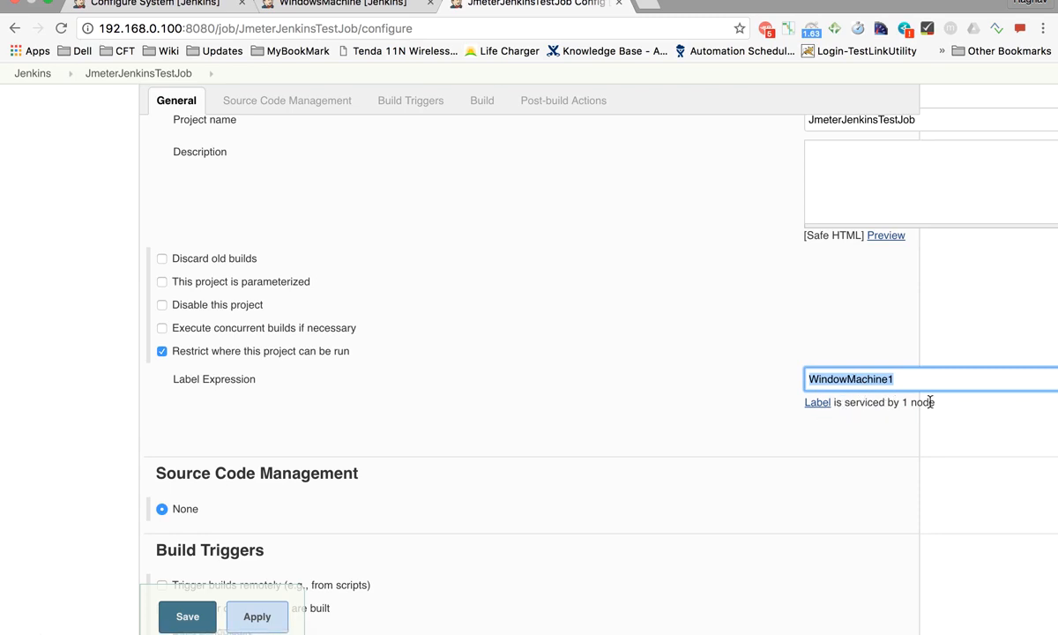
pyautogui.click(898, 381)
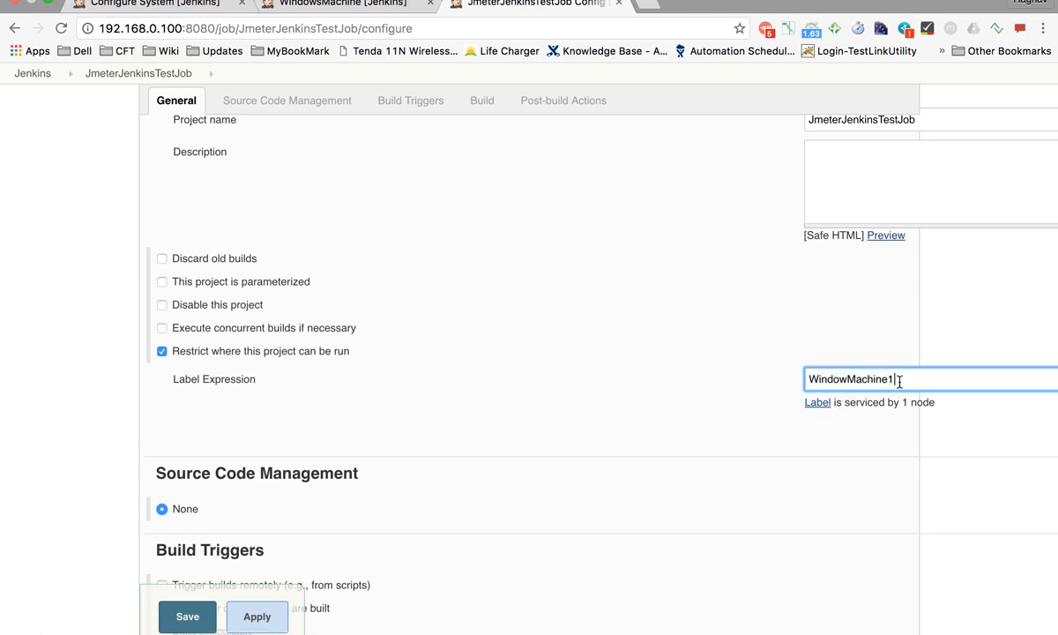
pyautogui.press('BackSpace')
pyautogui.click(827, 442)
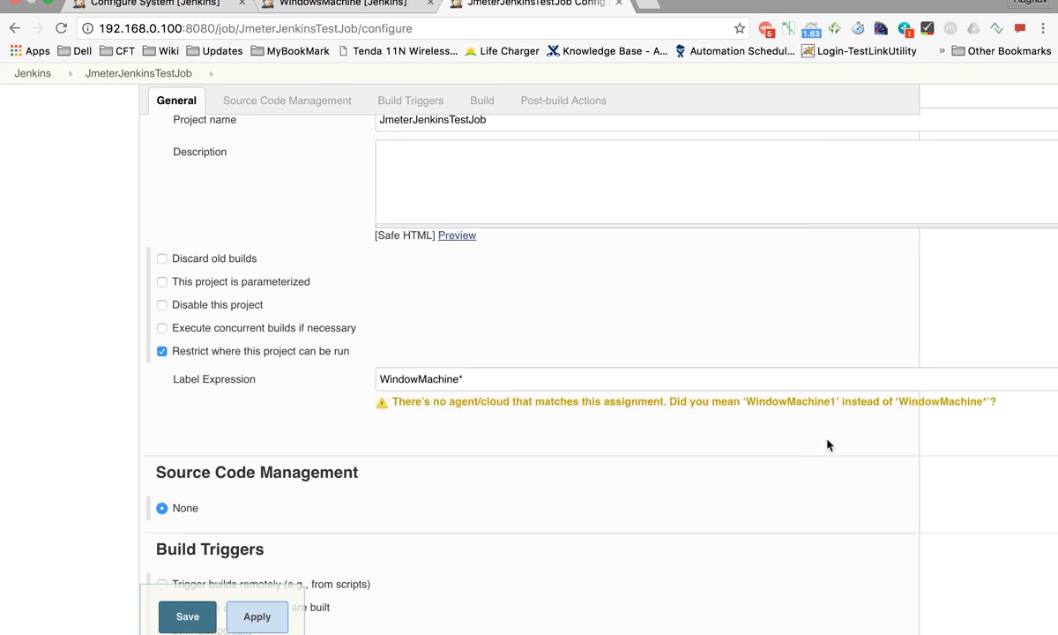
pyautogui.click(557, 388)
pyautogui.press('Left')
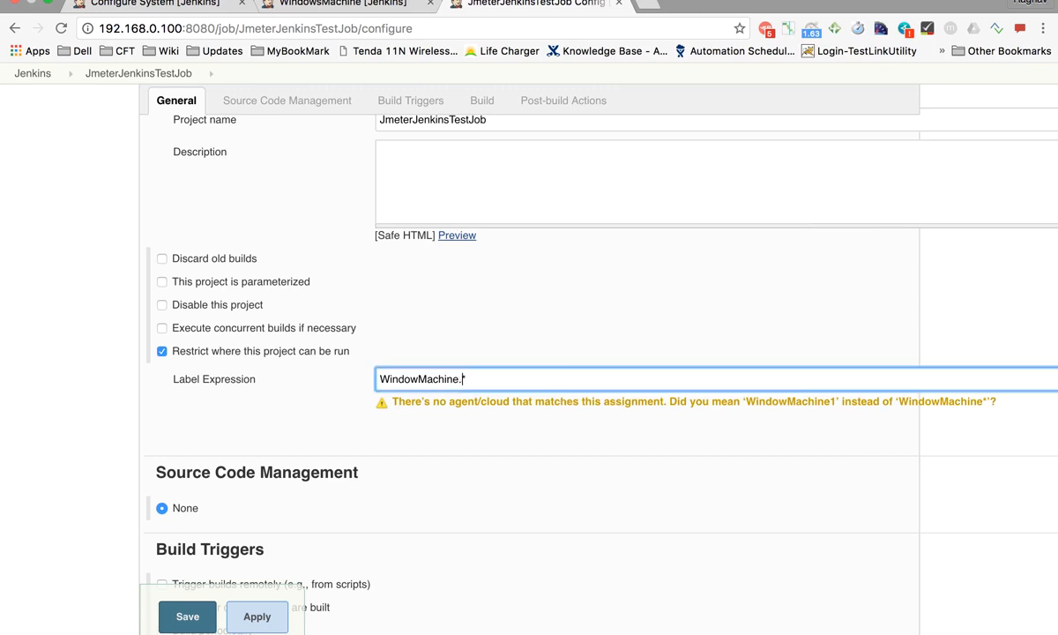
pyautogui.write('.')
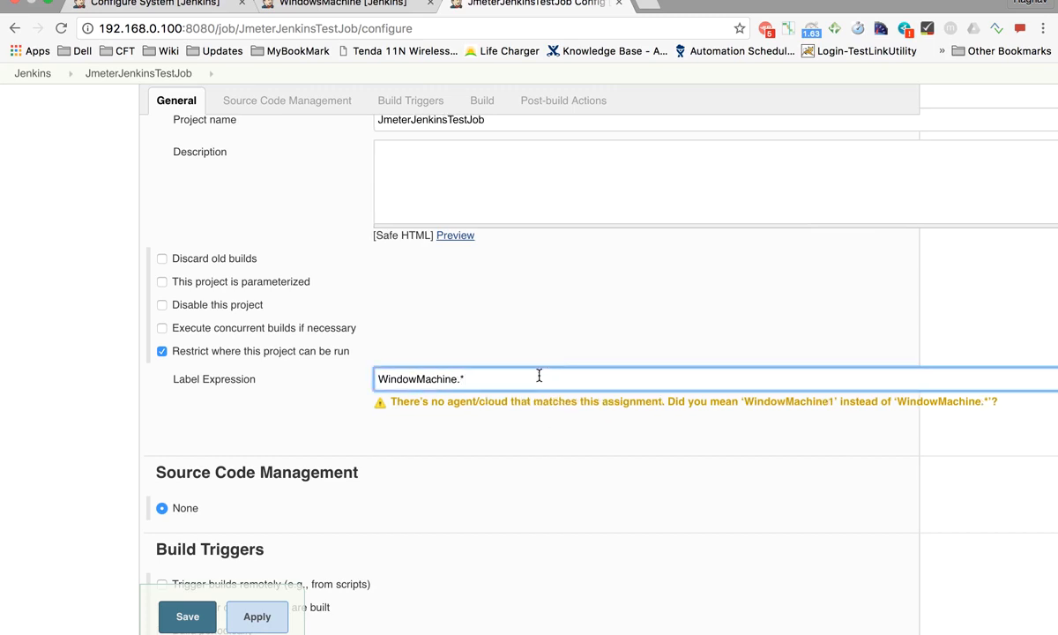
# Try the shorter wildcard label expressions Window.* and Window* for the job
pyautogui.press('BackSpace')
pyautogui.press('BackSpace')
pyautogui.press('BackSpace')
pyautogui.press('BackSpace')
pyautogui.press('BackSpace')
pyautogui.press('BackSpace')
pyautogui.press('BackSpace')
pyautogui.press('BackSpace')
pyautogui.press('BackSpace')
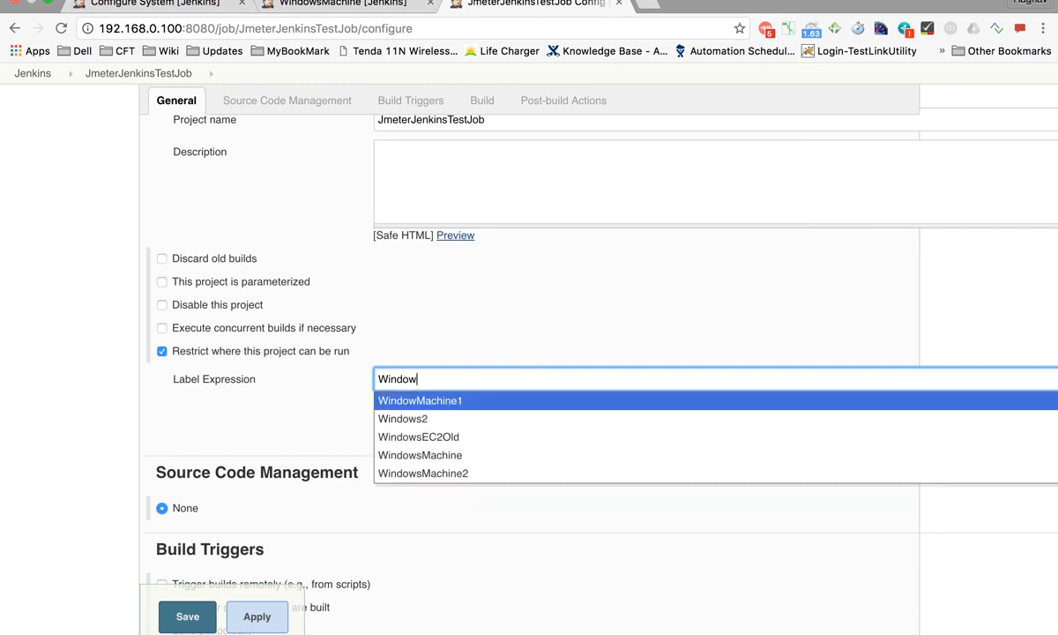
pyautogui.write('.*')
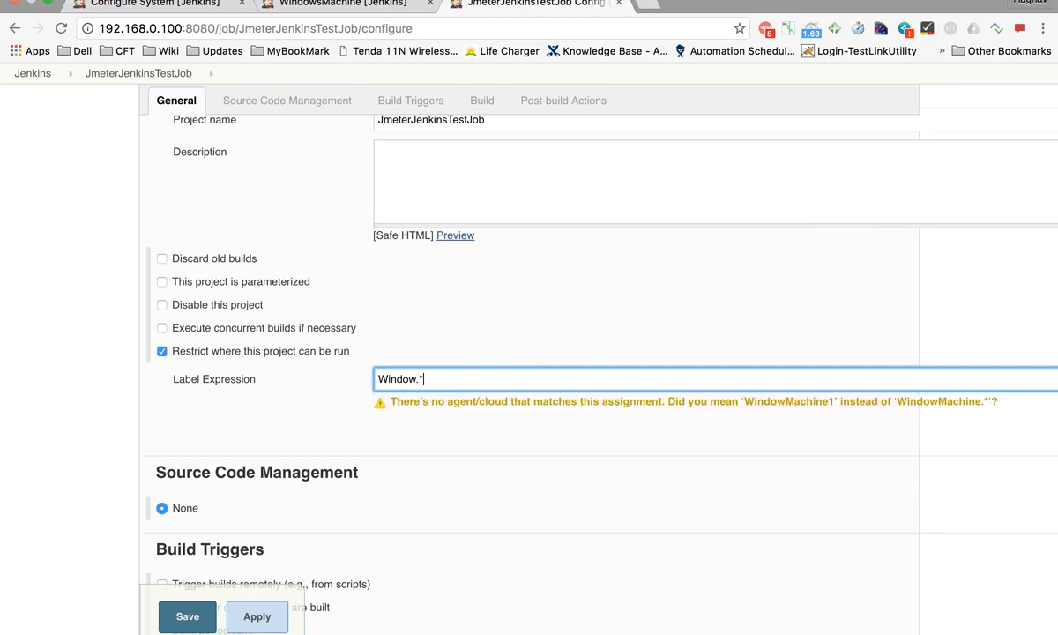
pyautogui.press('BackSpace')
pyautogui.press('BackSpace')
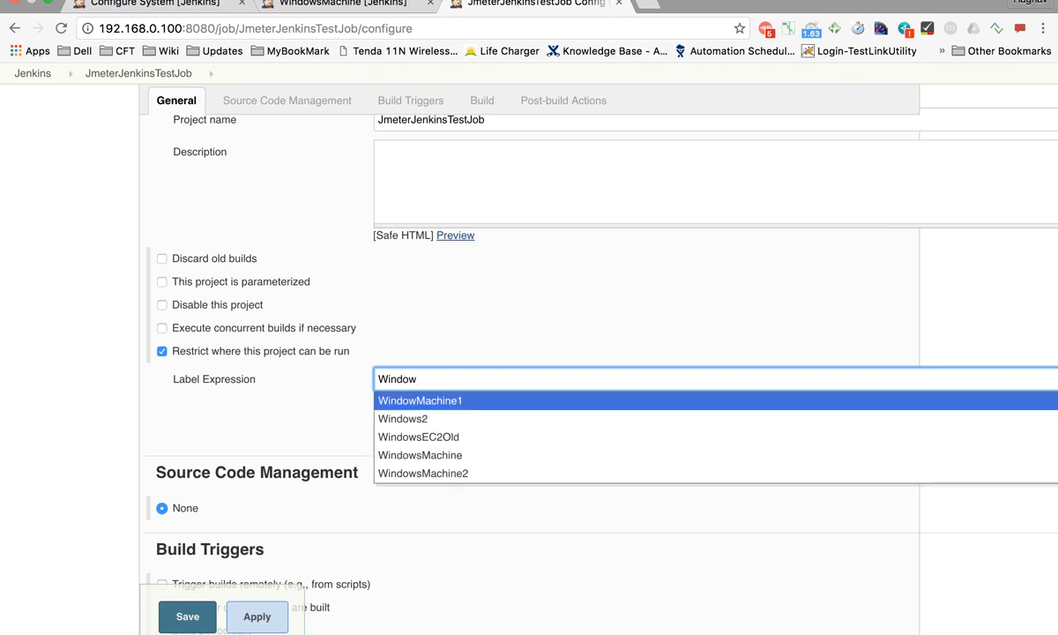
pyautogui.write('*')
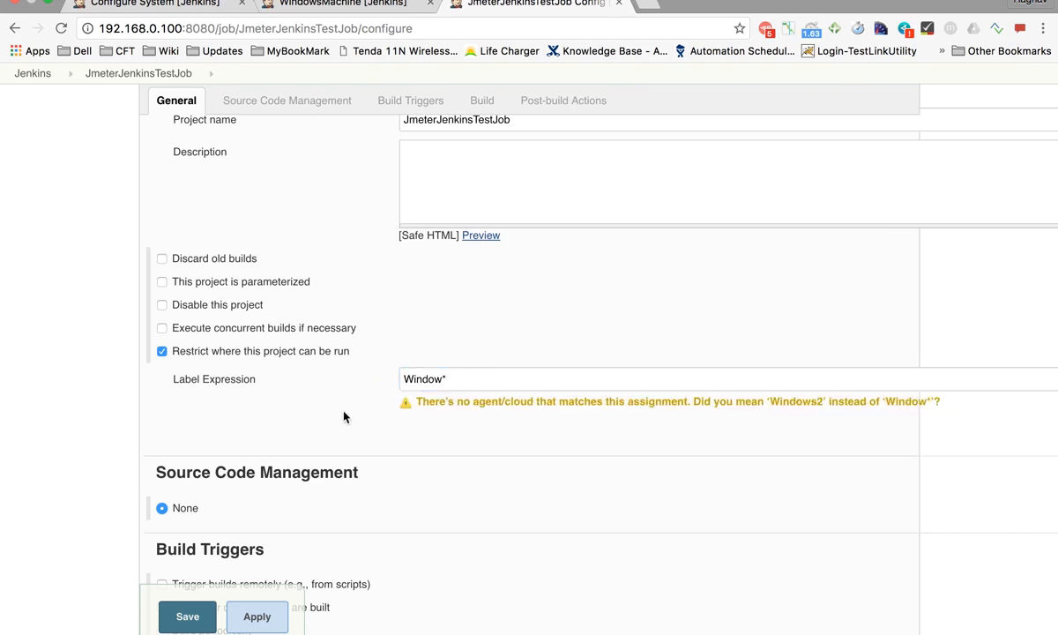
# Replace the wildcard label expression with the suggested node name Windows2
pyautogui.click(468, 385)
pyautogui.press('BackSpace')
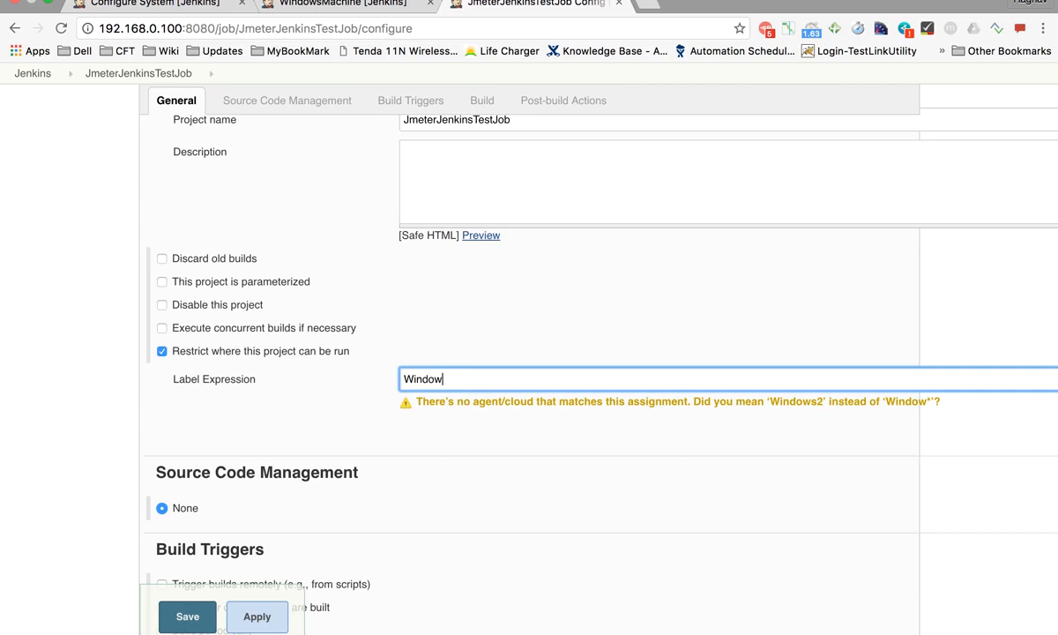
pyautogui.press('Down')
pyautogui.press('Down')
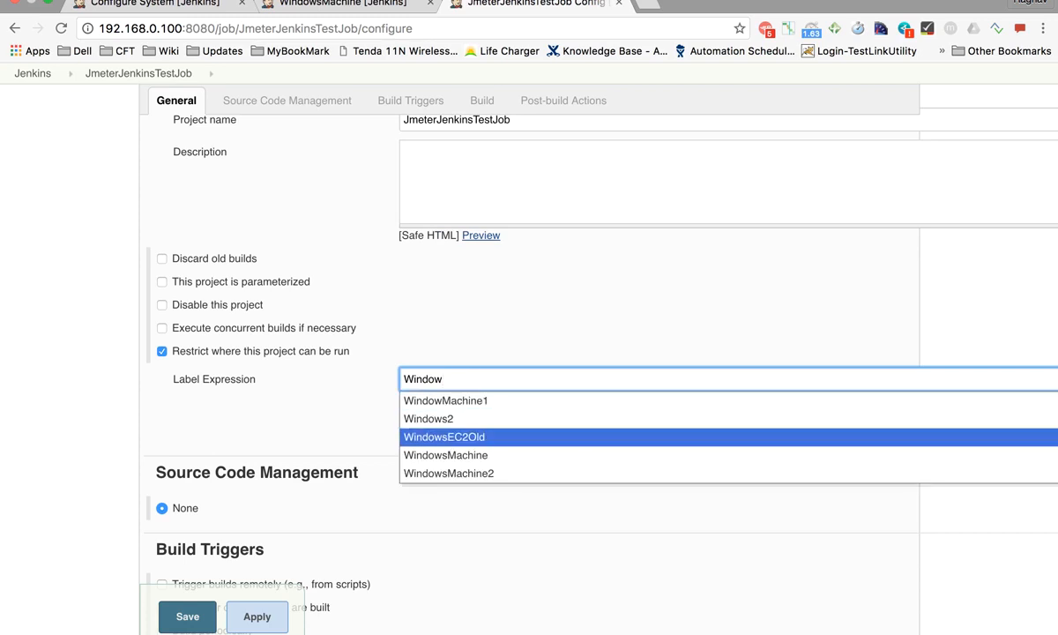
pyautogui.press('Up')
pyautogui.press('Return')
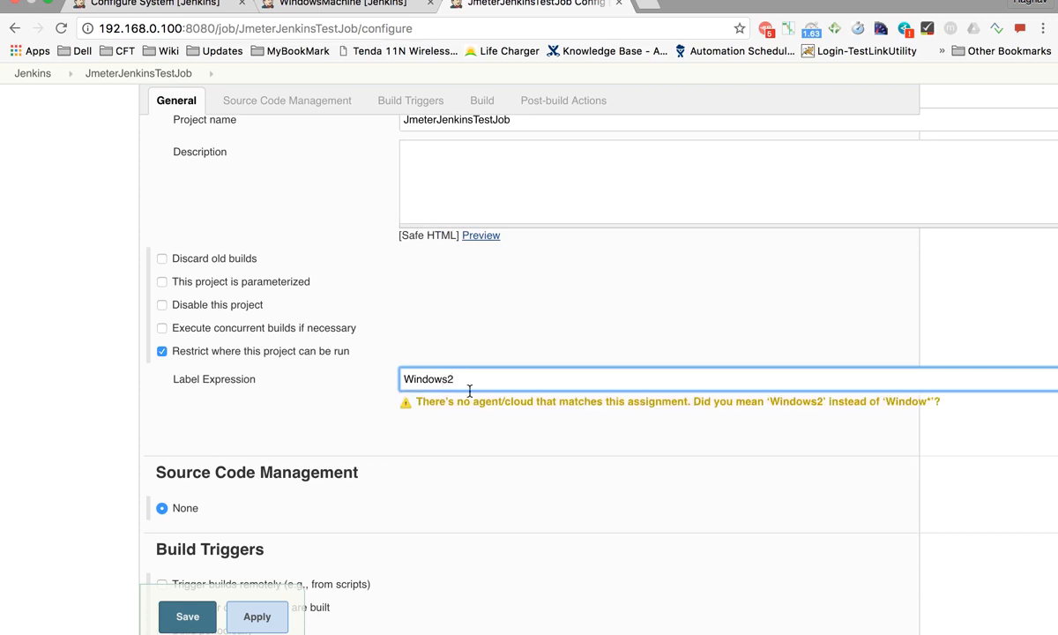
pyautogui.click(443, 438)
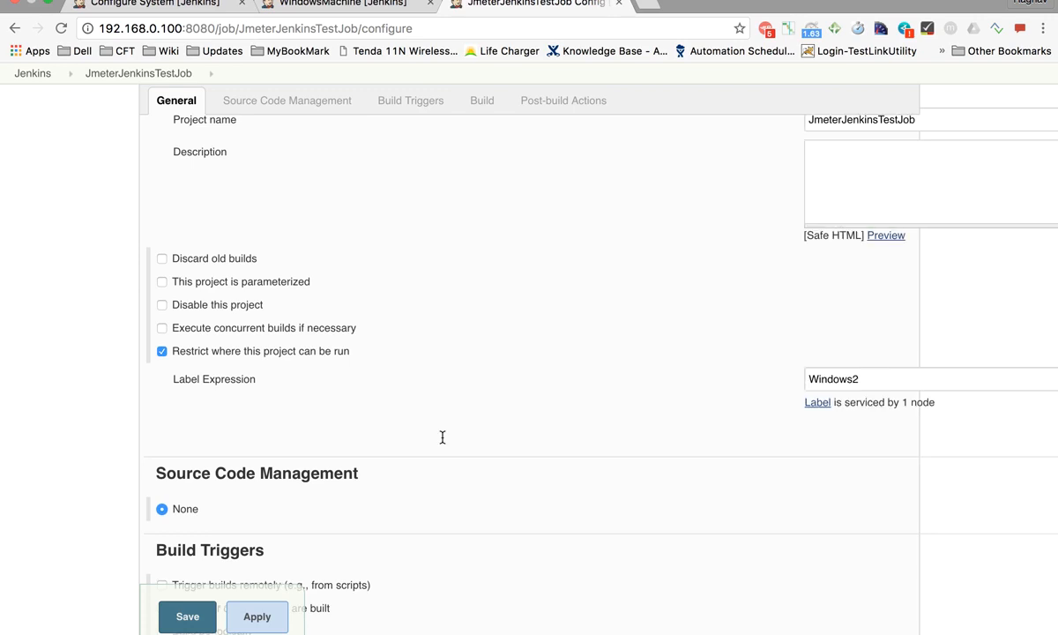
# Set the job's label expression to the suggested label WindowsMachine2
pyautogui.click(862, 379)
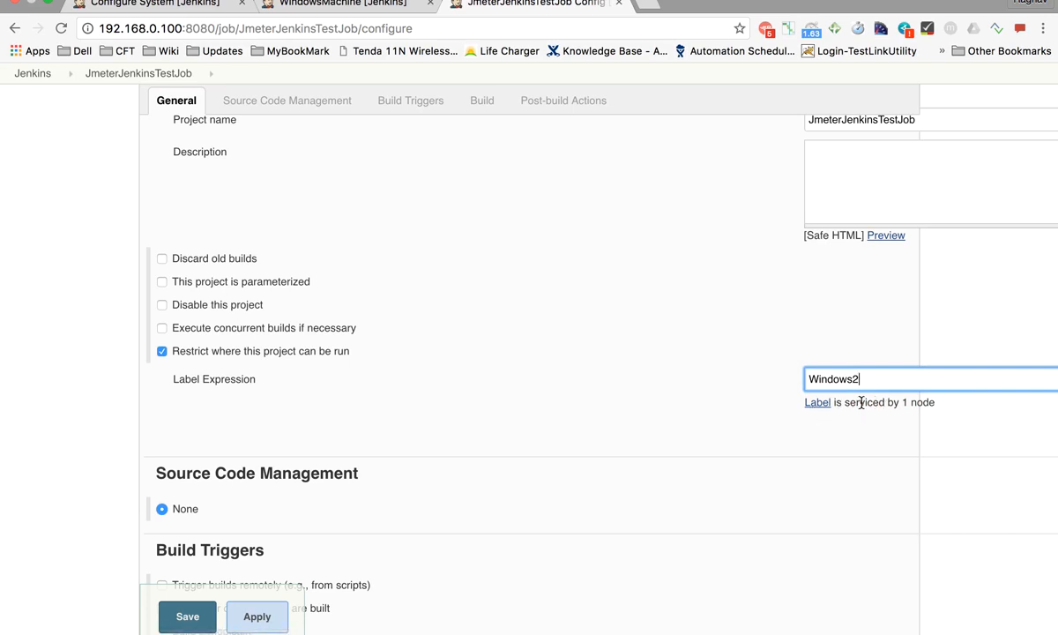
pyautogui.press('BackSpace')
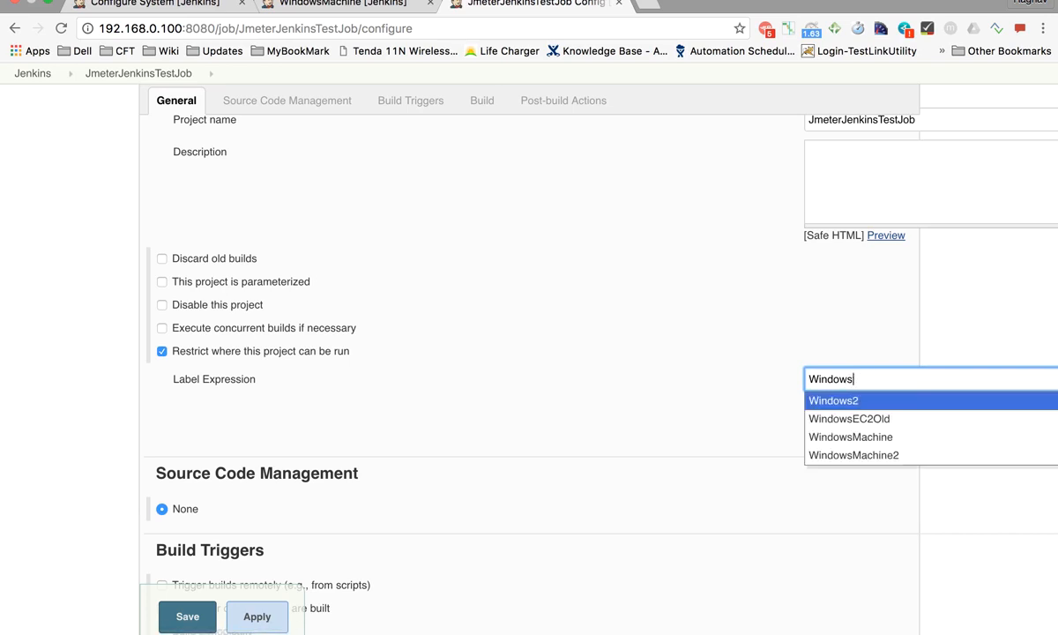
pyautogui.press('Down')
pyautogui.press('Down')
pyautogui.press('Down')
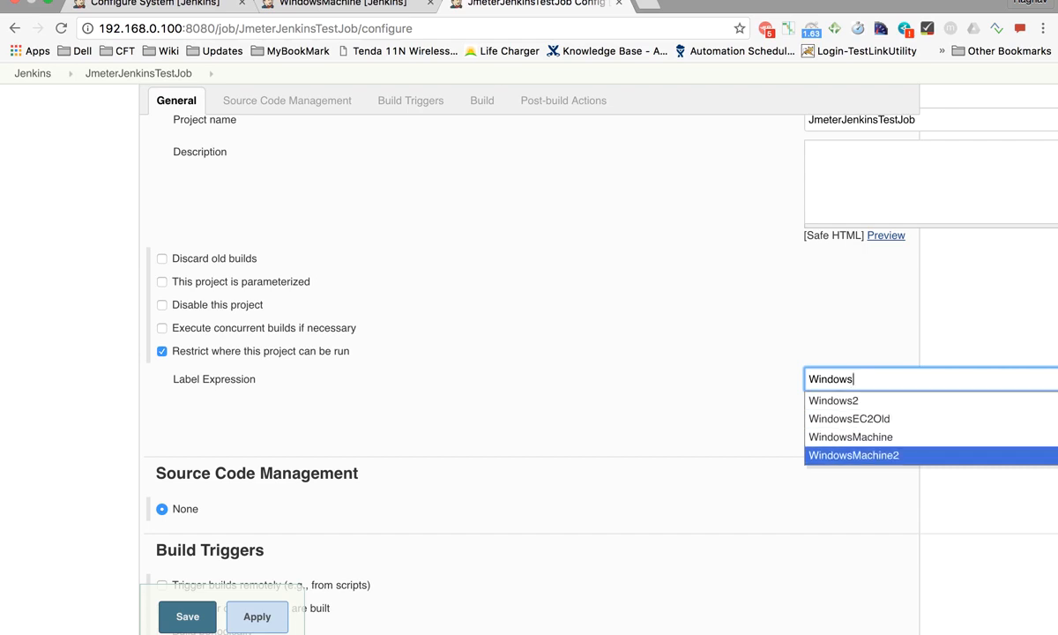
pyautogui.press('Return')
pyautogui.click(733, 419)
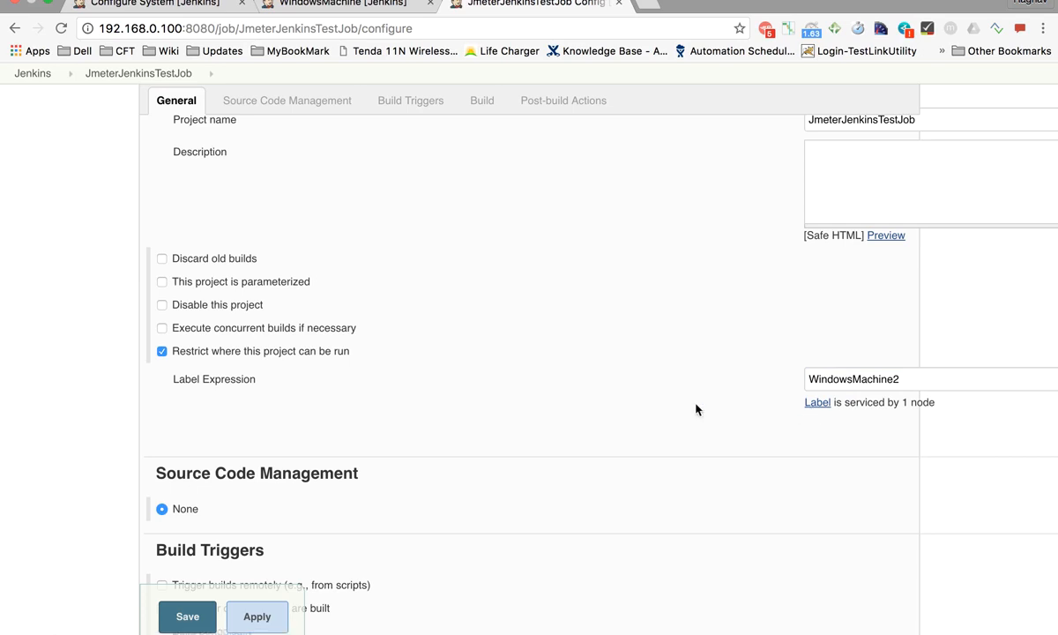
# Open the WindowsMachine agent's configuration and review its Labels value
pyautogui.click(391, 4)
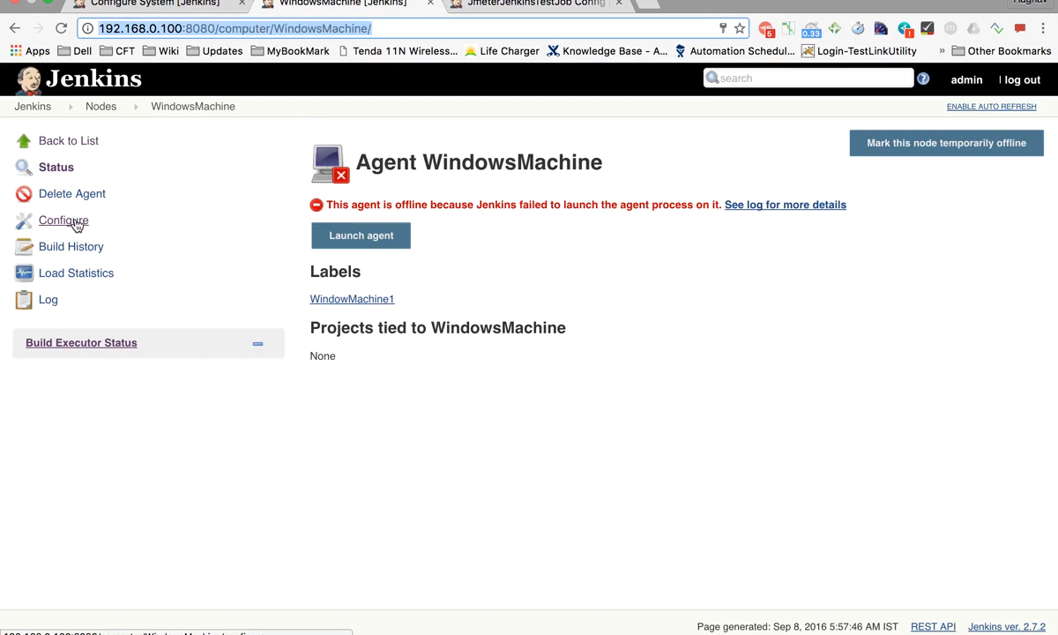
pyautogui.click(48, 222)
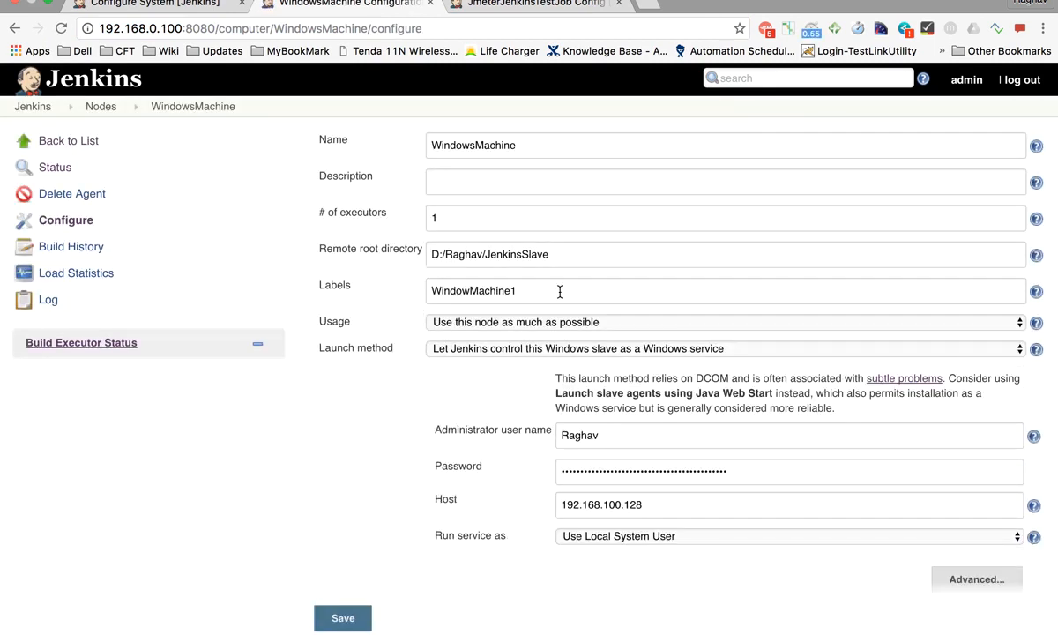
pyautogui.moveTo(559, 292); pyautogui.dragTo(331, 284)
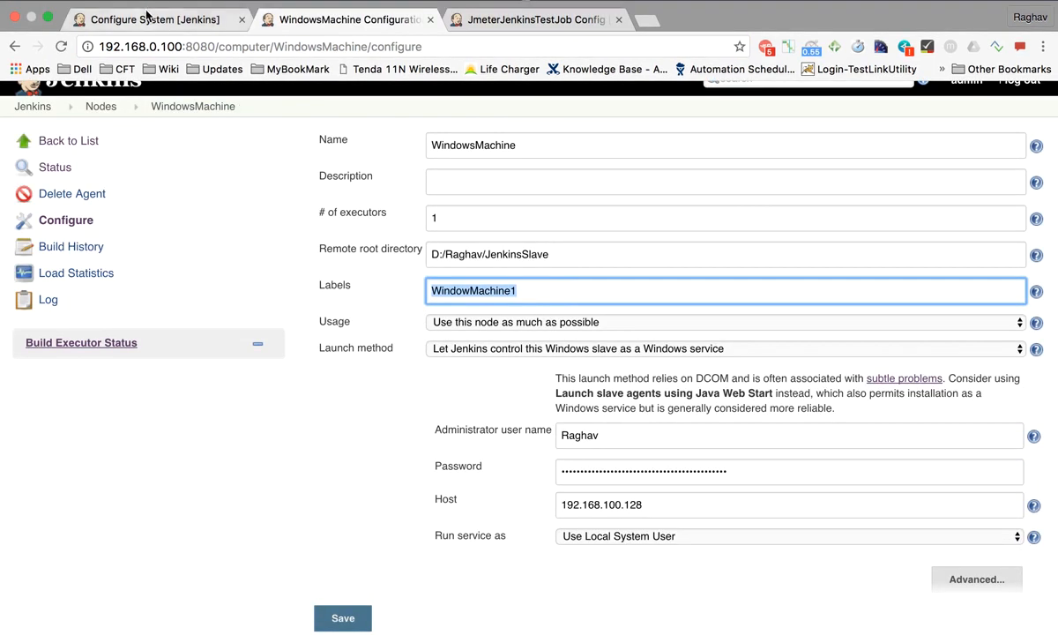
# Return to the Configure System page and examine the Quiet period setting
pyautogui.click(147, 15)
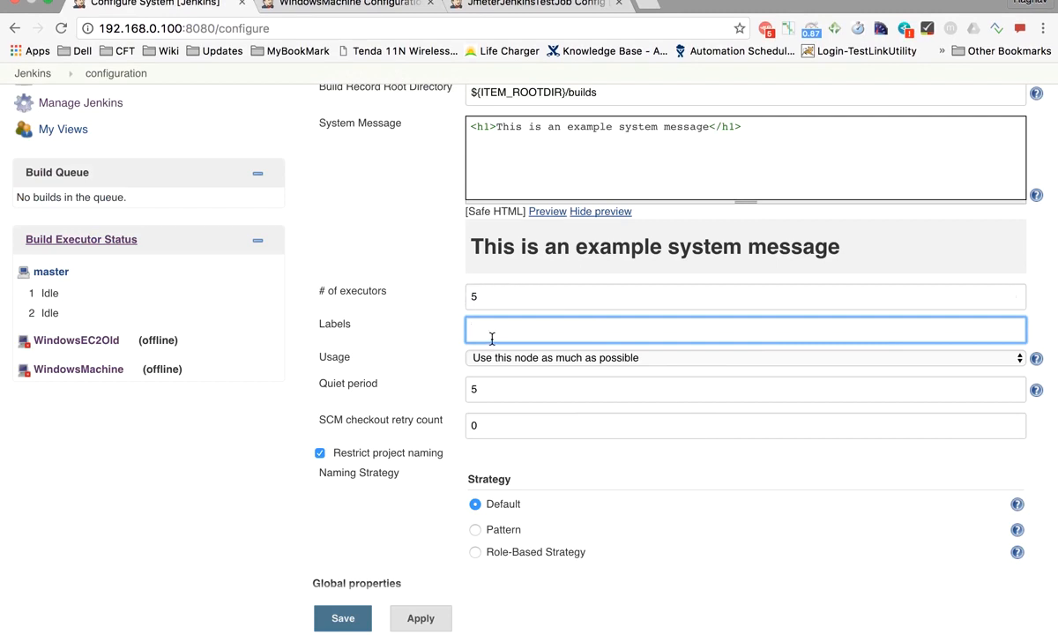
pyautogui.click(462, 388)
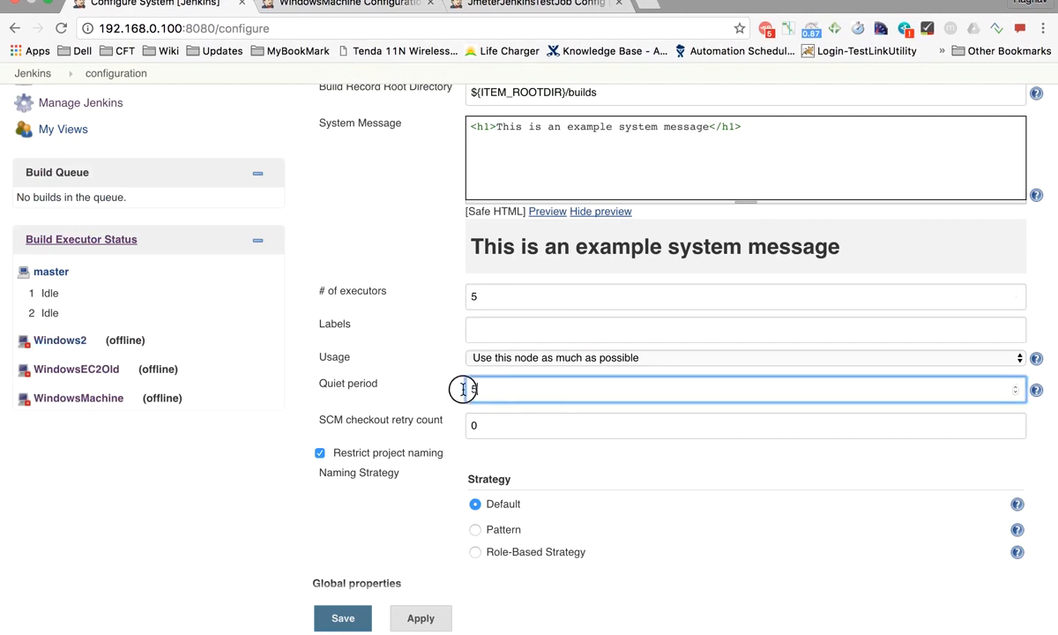
pyautogui.doubleClick(463, 389)
pyautogui.moveTo(318, 386); pyautogui.dragTo(455, 384)
# In JmeterJenkinsTestJob's build triggers, enable Poll SCM to view its schedule options and disable it again
pyautogui.click(521, 11)
pyautogui.scroll(-5, 328, 443)
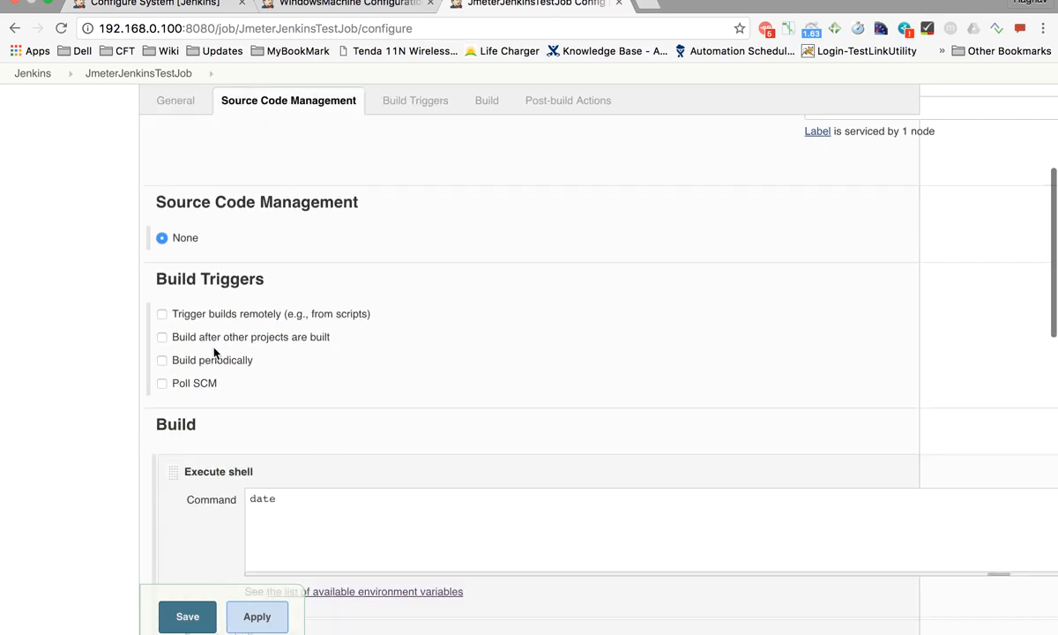
pyautogui.scroll(5, 213, 352)
pyautogui.hscroll(-2, 213, 353)
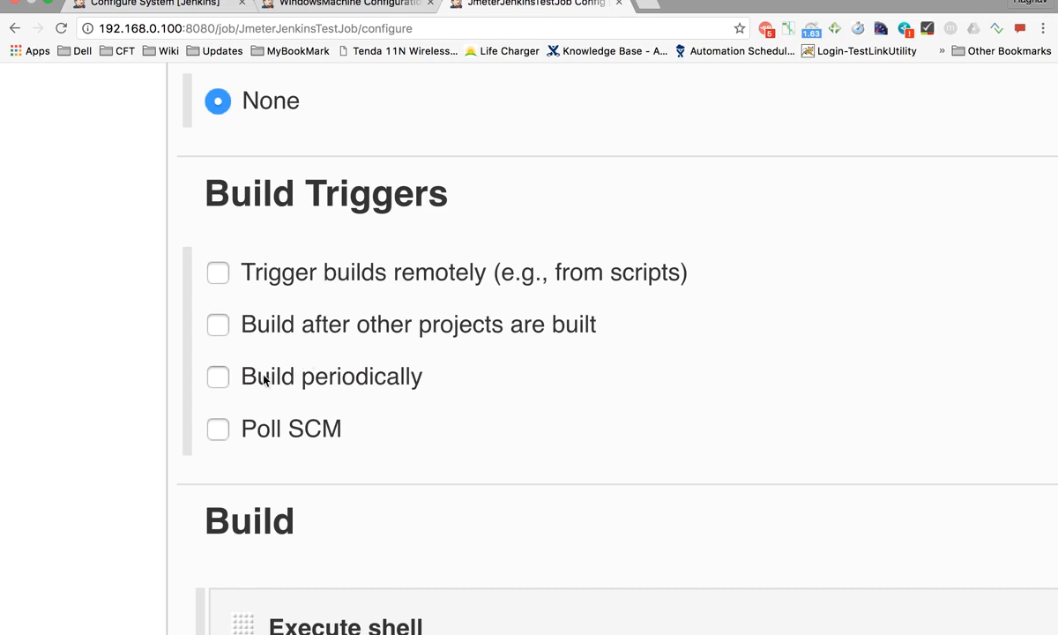
pyautogui.click(218, 430)
pyautogui.scroll(-3, 229, 458)
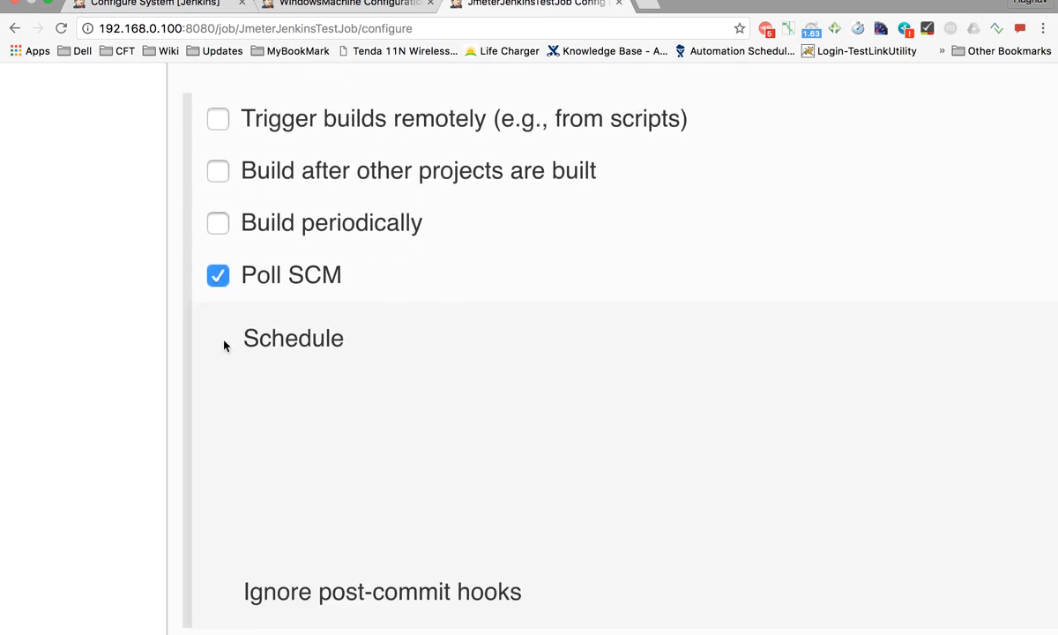
pyautogui.click(218, 279)
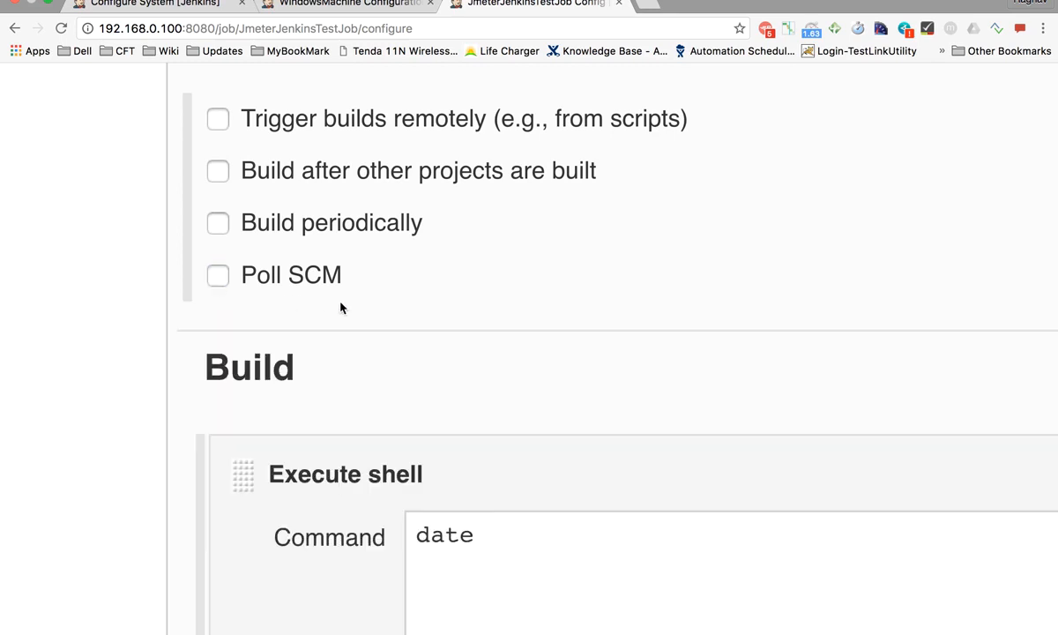
pyautogui.scroll(2, 340, 307)
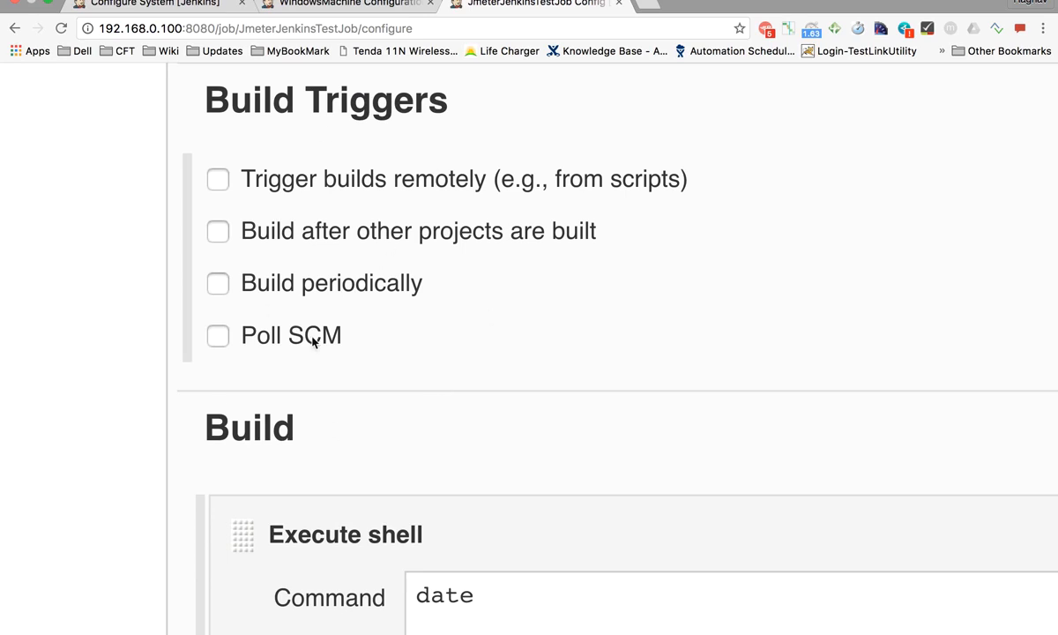
# Set the Quiet period on the Configure System page to 0
pyautogui.click(181, 7)
pyautogui.click(532, 388)
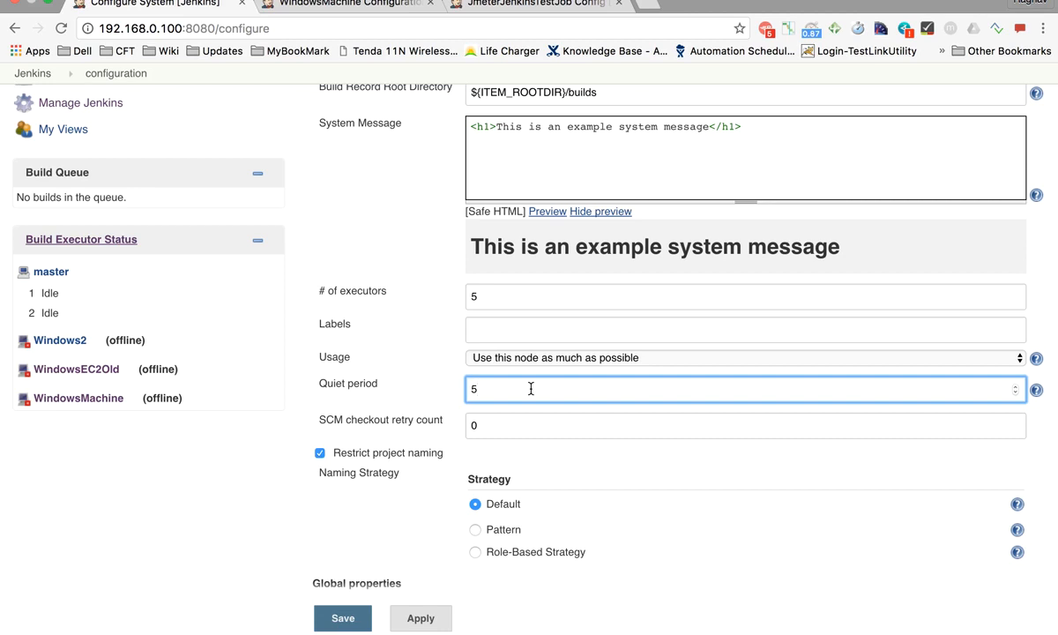
pyautogui.moveTo(531, 387); pyautogui.dragTo(423, 389)
pyautogui.write('0')
# Set the global Quiet period to 10
pyautogui.moveTo(324, 382); pyautogui.dragTo(356, 381)
pyautogui.click(479, 393)
pyautogui.moveTo(503, 385); pyautogui.dragTo(388, 390)
pyautogui.write('10')
pyautogui.click(306, 376)
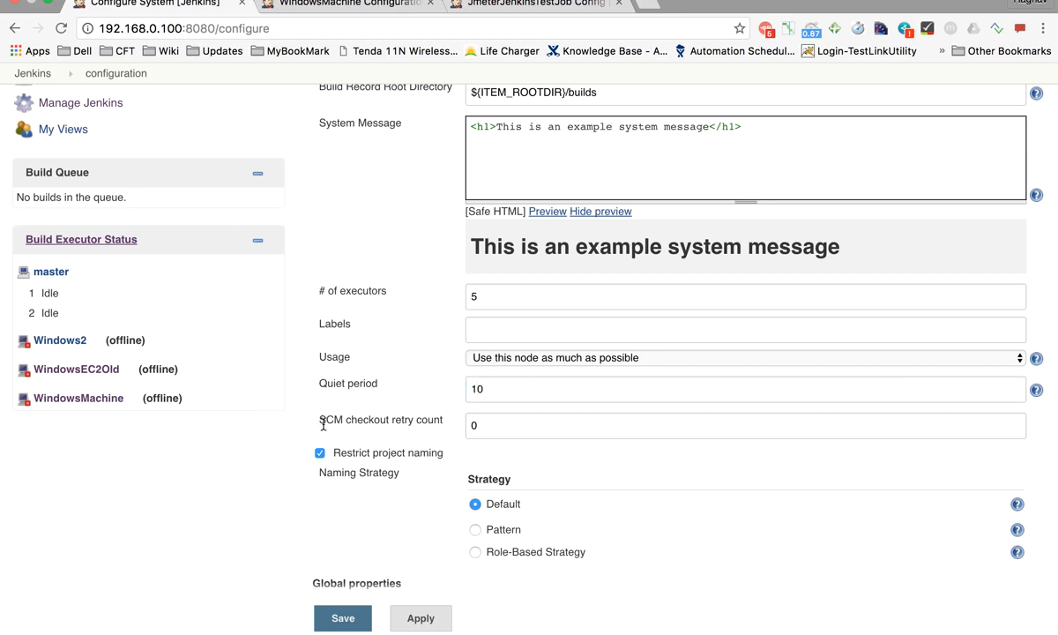
# Examine the SCM checkout retry count setting and compare it with the build trigger options of JmeterJenkinsTestJob
pyautogui.moveTo(321, 424); pyautogui.dragTo(400, 420)
pyautogui.scroll(-1, 401, 421)
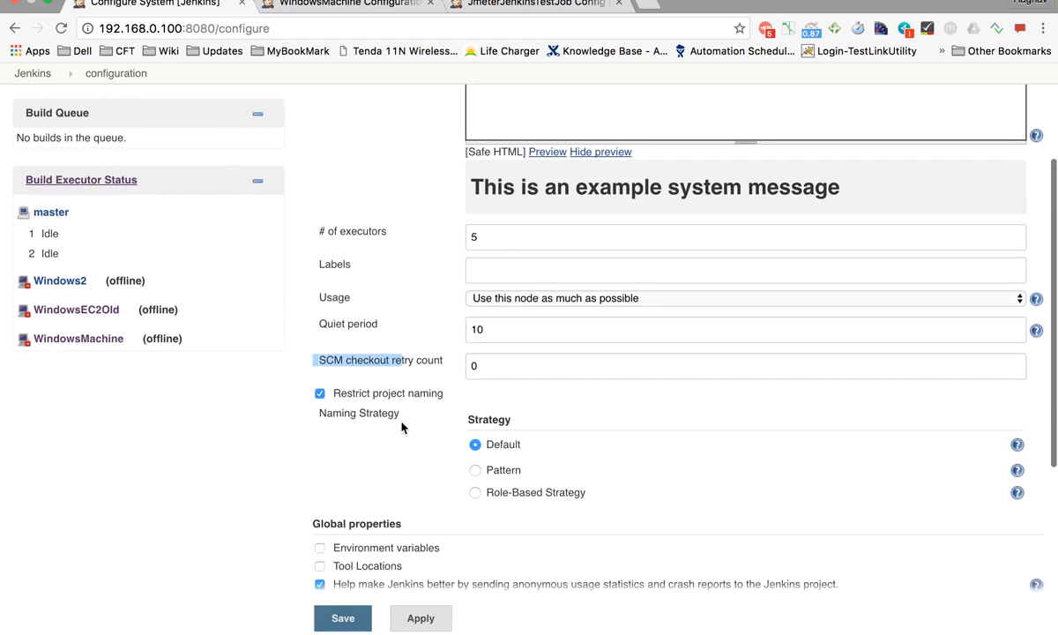
pyautogui.scroll(-1, 401, 427)
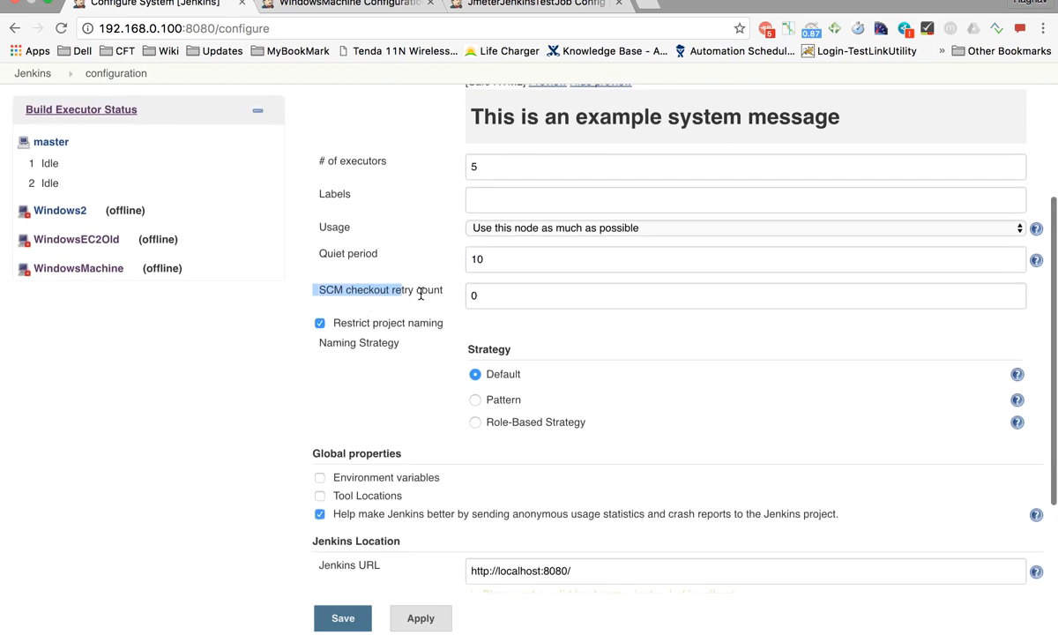
pyautogui.moveTo(425, 289); pyautogui.dragTo(310, 288)
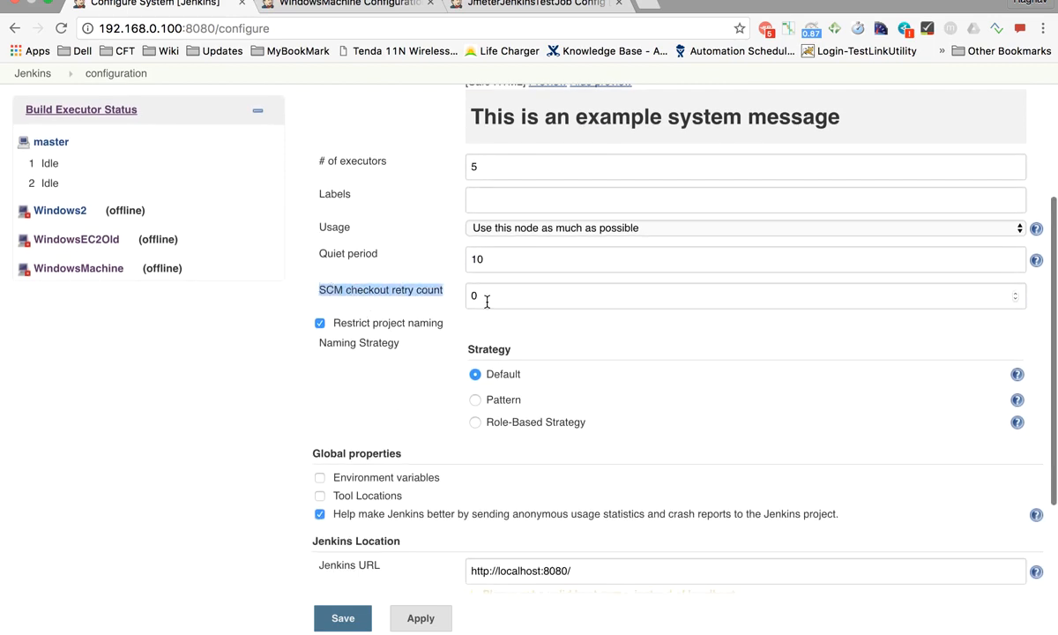
pyautogui.moveTo(482, 296); pyautogui.dragTo(448, 295)
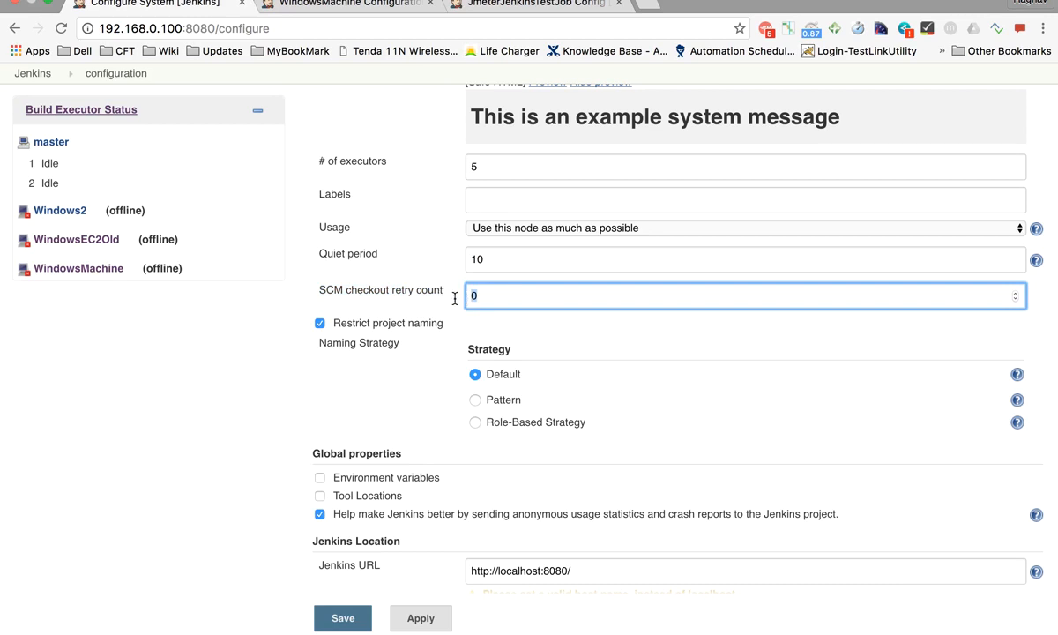
pyautogui.click(319, 9)
pyautogui.click(503, 6)
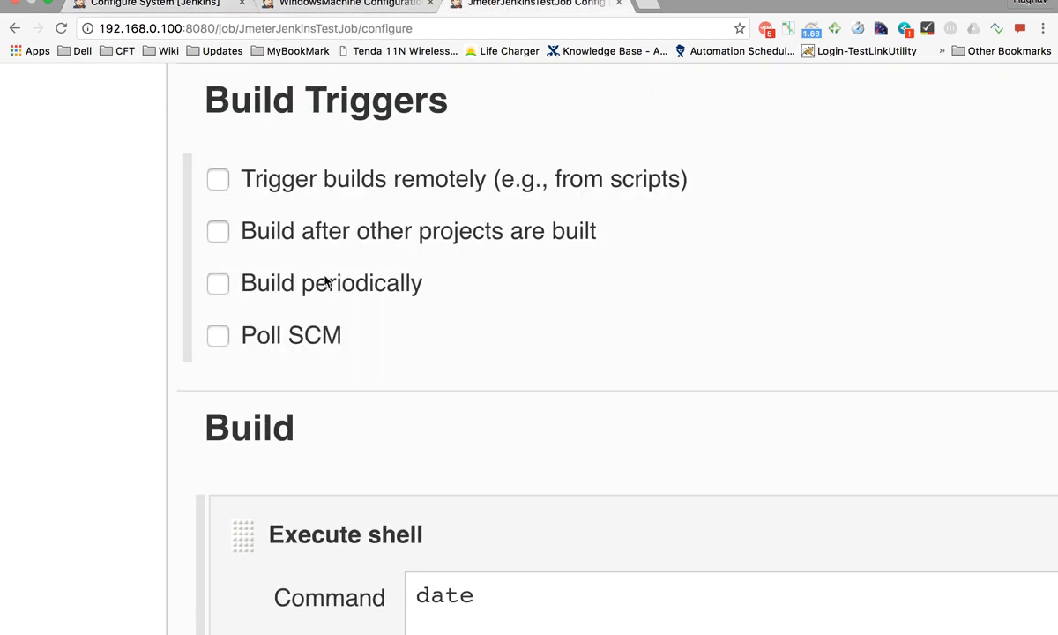
pyautogui.scroll(2, 326, 279)
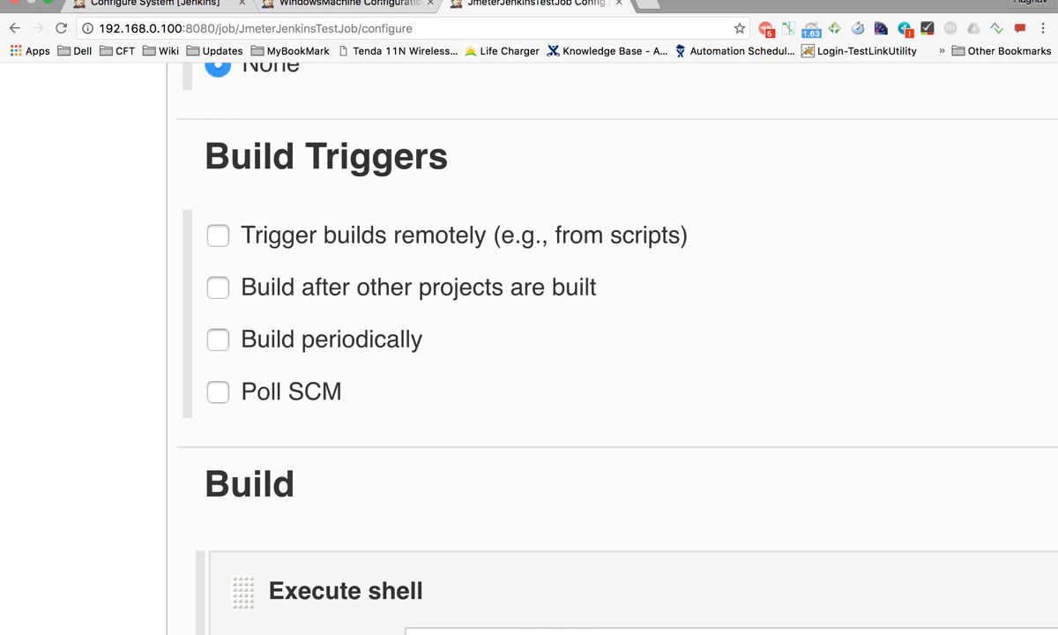
# Set the SCM checkout retry count on the Configure System page to 5
pyautogui.click(185, 6)
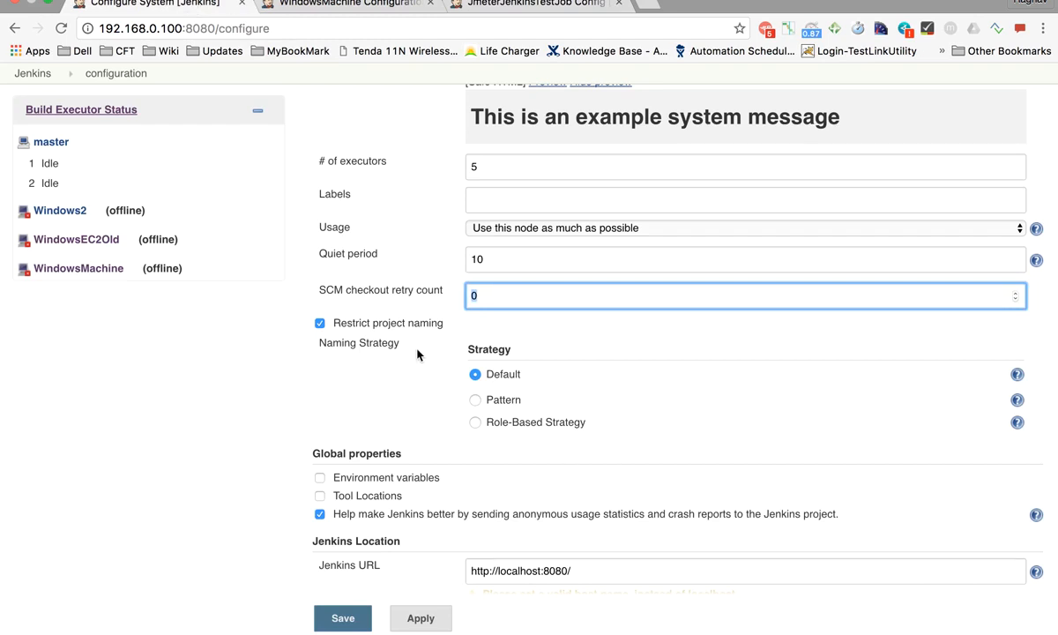
pyautogui.click(493, 294)
pyautogui.click(394, 294)
pyautogui.write('5')
pyautogui.click(393, 297)
pyautogui.click(402, 277)
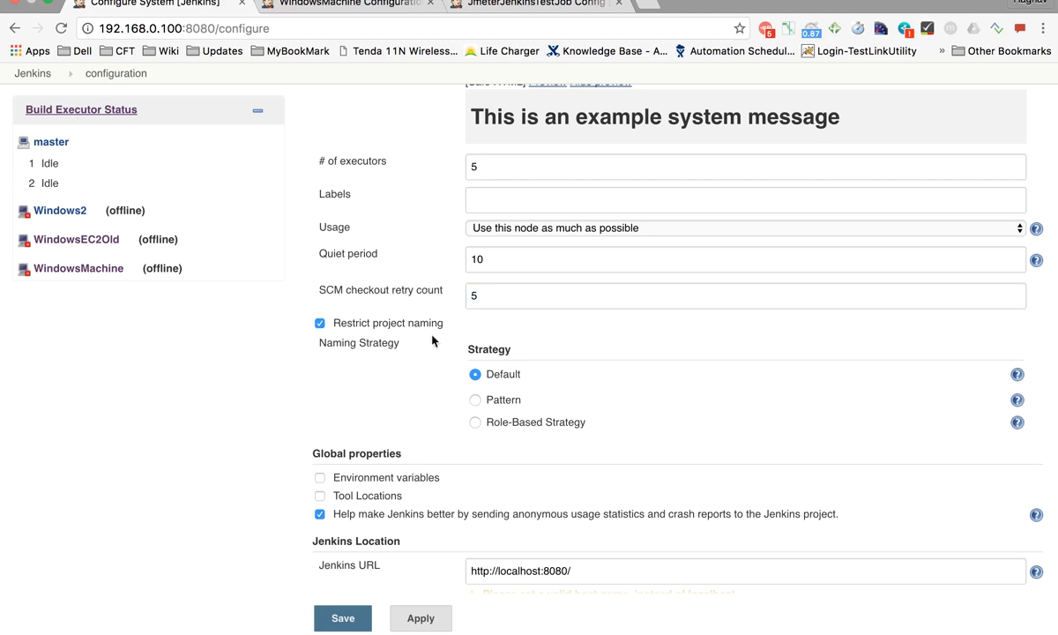
# Turn Restrict project naming off and on again to review its naming strategy options
pyautogui.scroll(-2, 436, 363)
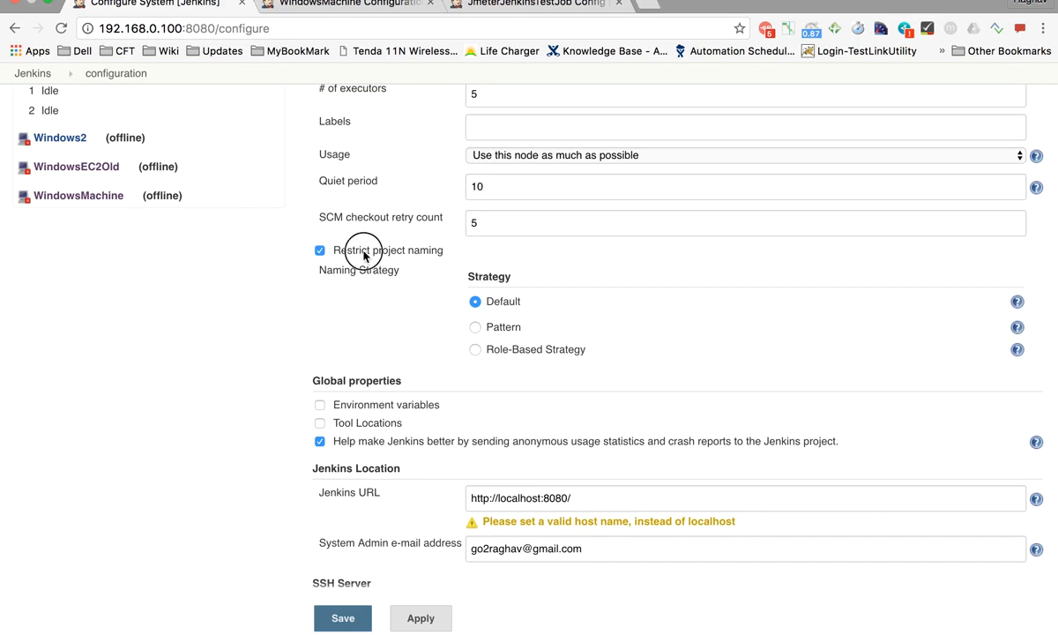
pyautogui.moveTo(364, 255); pyautogui.dragTo(401, 250)
pyautogui.click(326, 251)
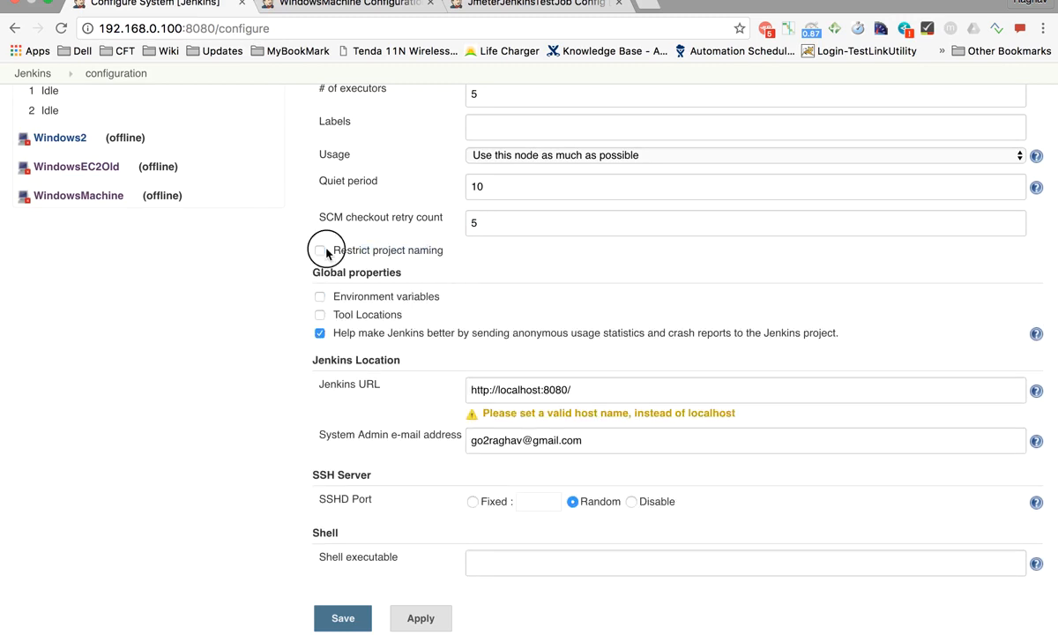
pyautogui.click(321, 250)
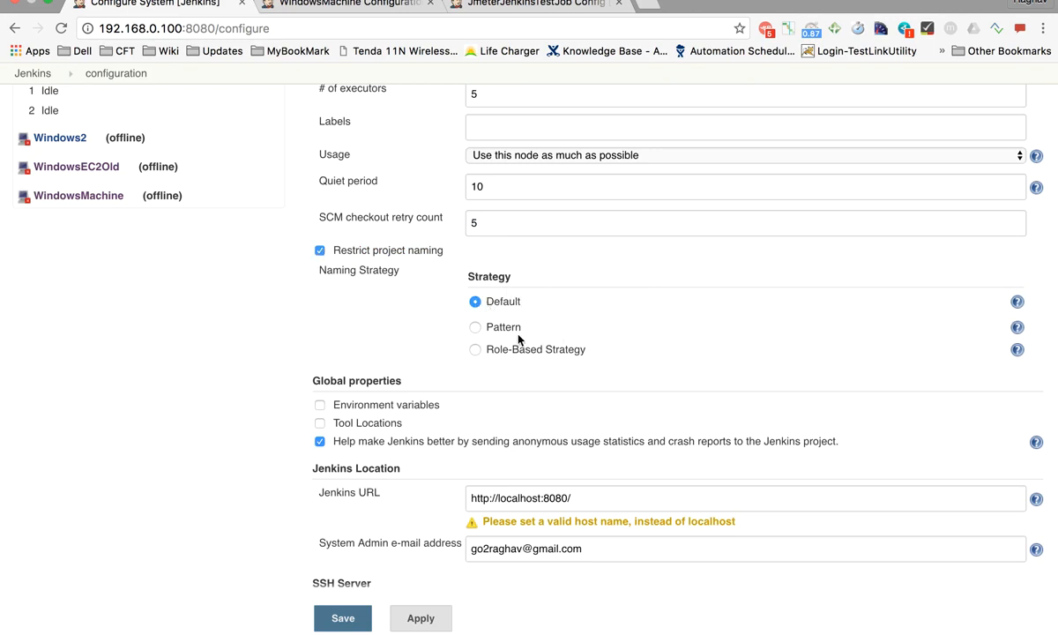
# Choose the Pattern naming strategy with name pattern Test.*, enable force existing, and apply the system configuration
pyautogui.click(476, 350)
pyautogui.click(474, 323)
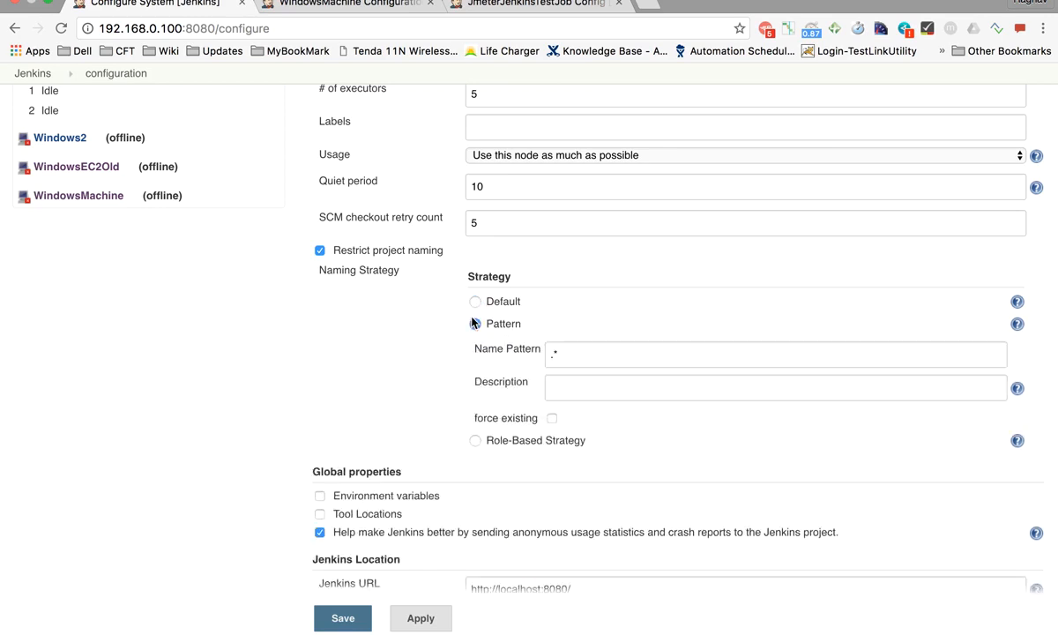
pyautogui.click(609, 356)
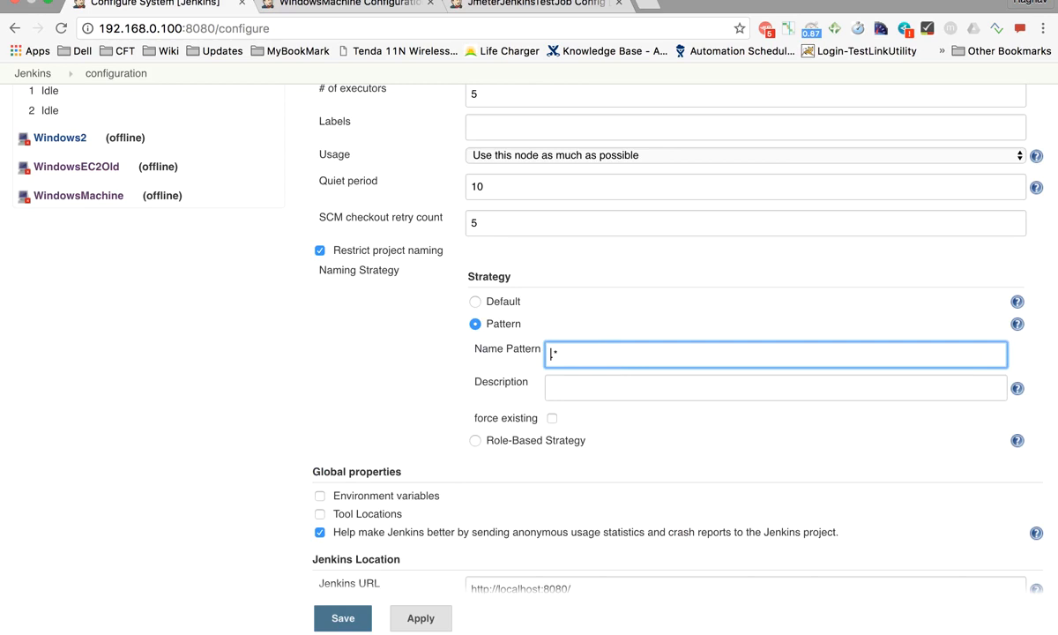
pyautogui.write('Test')
pyautogui.click(551, 418)
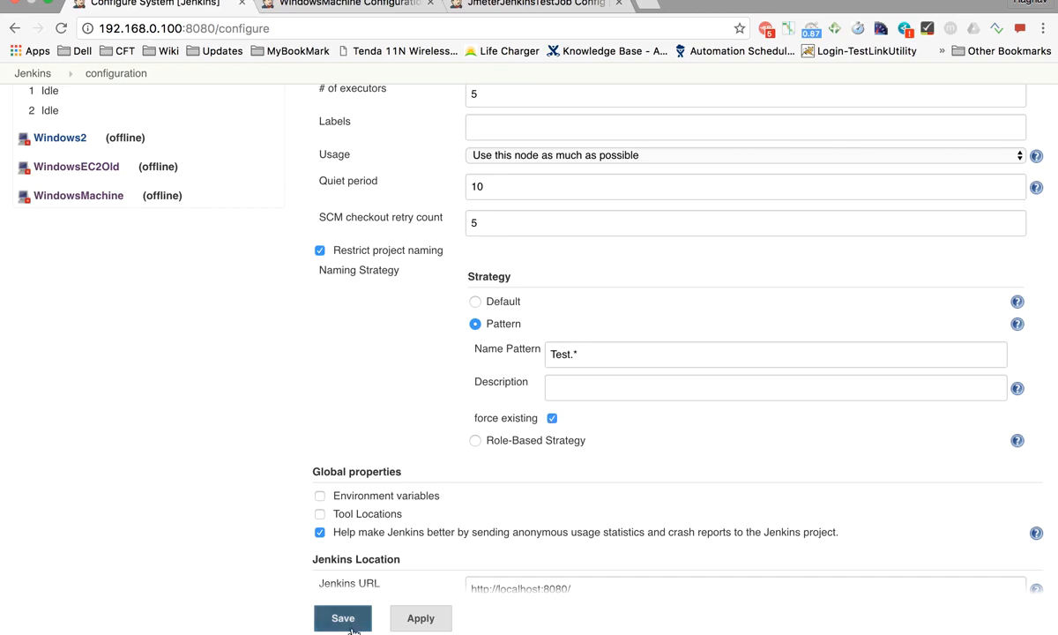
pyautogui.click(420, 620)
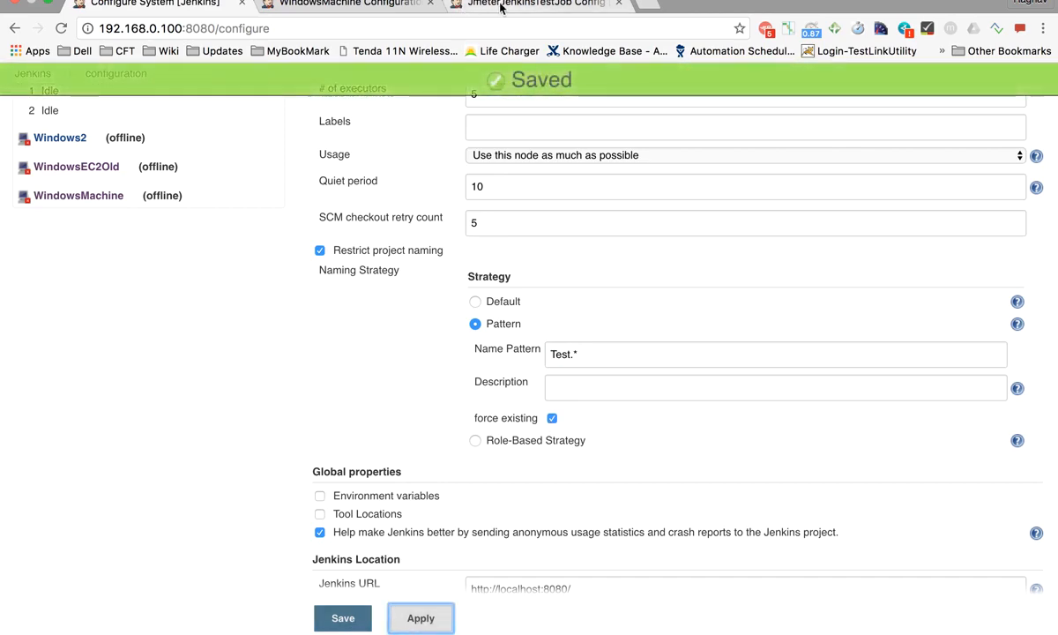
# Leave JmeterJenkinsTestJob's configuration without saving and start creating a new item from the Jenkins dashboard
pyautogui.click(500, 7)
pyautogui.scroll(10, 132, 159)
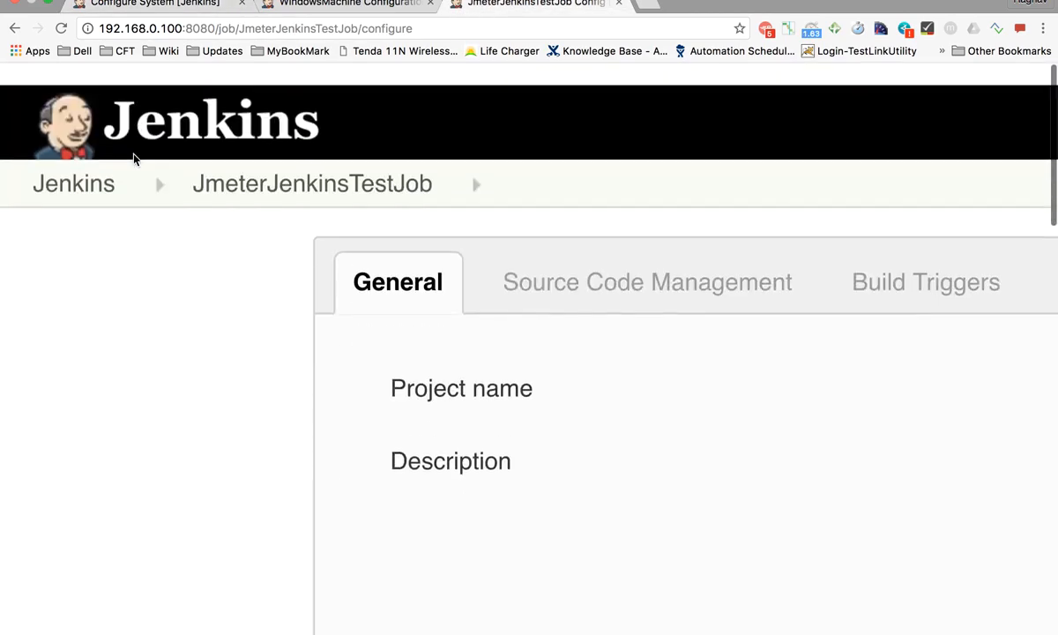
pyautogui.click(81, 166)
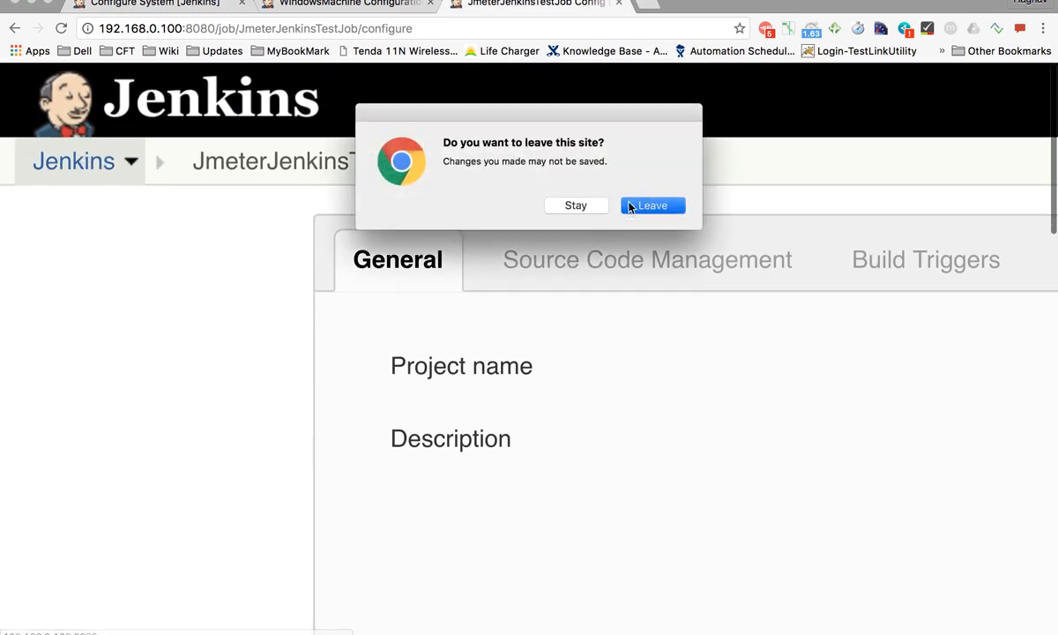
pyautogui.click(630, 206)
pyautogui.click(73, 144)
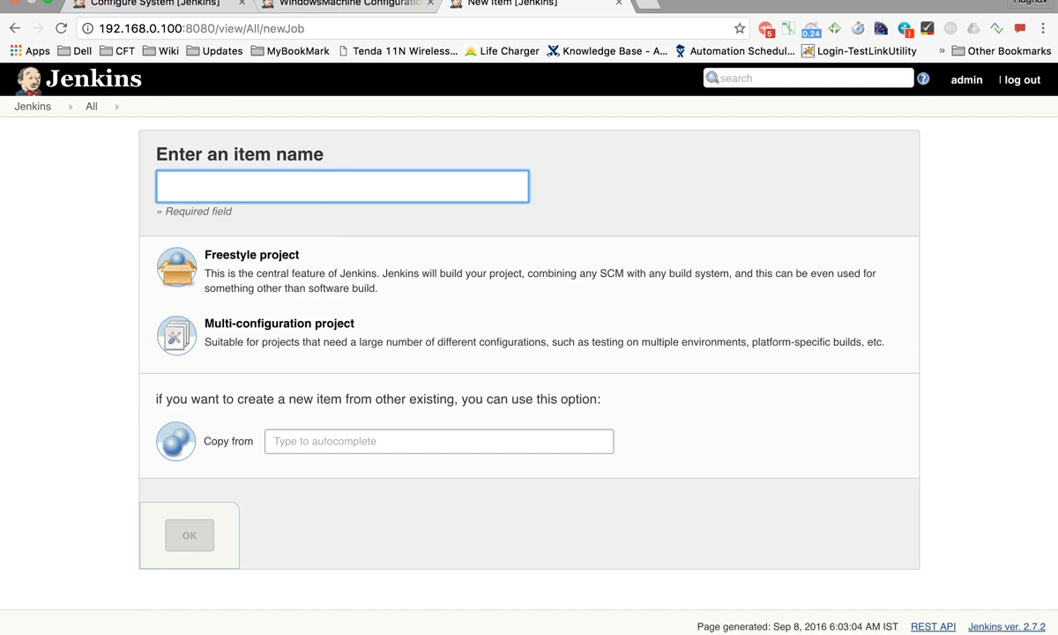
# Try ABCD as the new item's name and check it against the job naming pattern
pyautogui.write('ABCD')
pyautogui.press('Tab')
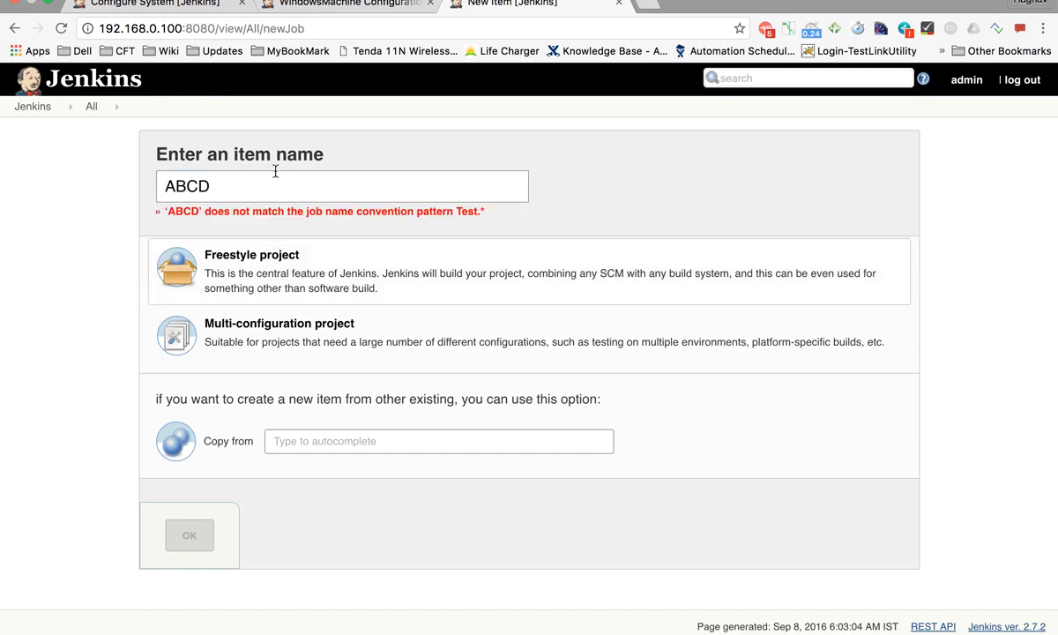
pyautogui.click(230, 173)
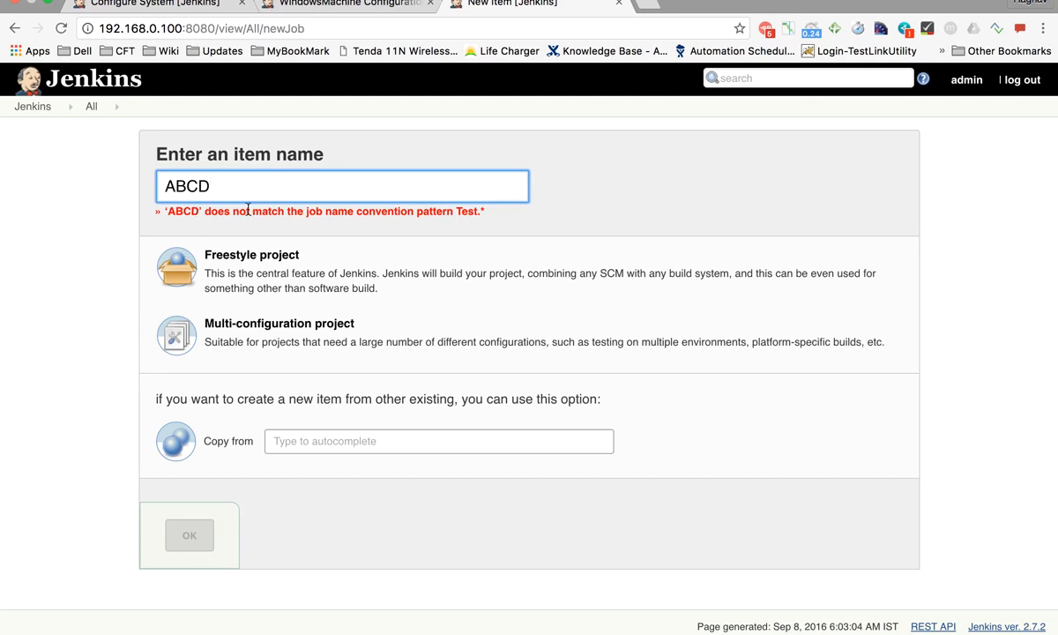
pyautogui.click(474, 212)
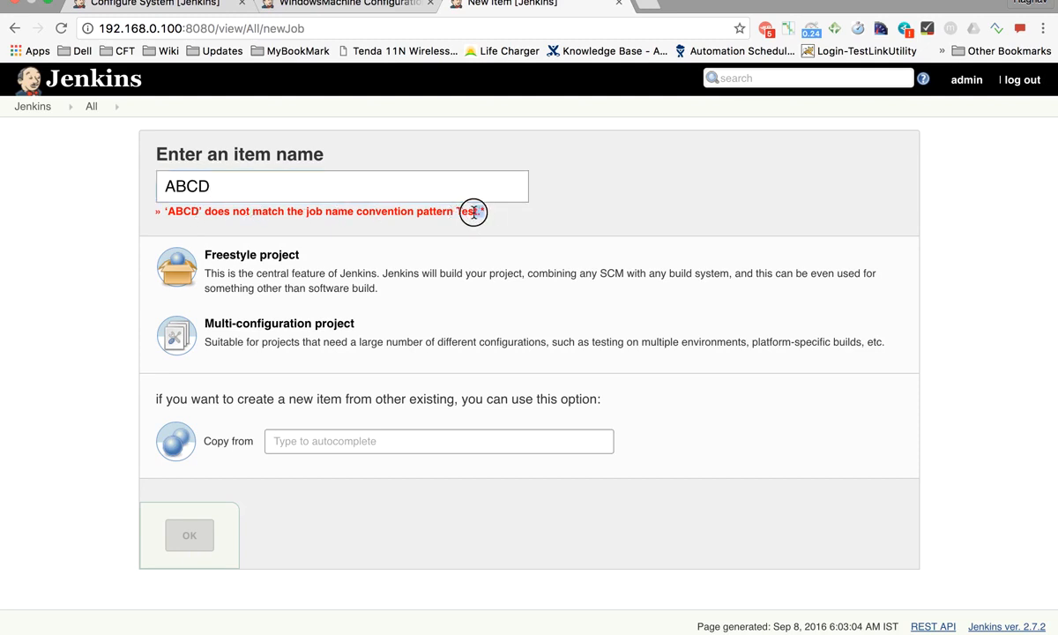
pyautogui.moveTo(473, 211); pyautogui.dragTo(459, 212)
# Replace the new item's name with Test1234 and choose the Freestyle project type
pyautogui.moveTo(231, 189); pyautogui.dragTo(135, 184)
pyautogui.write('T')
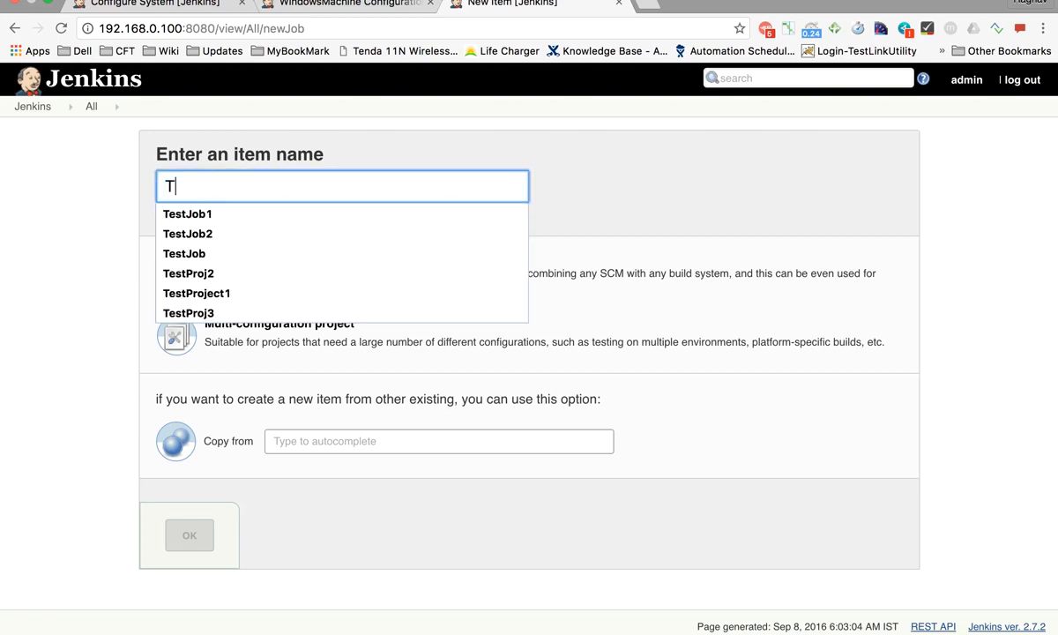
pyautogui.write('est1234')
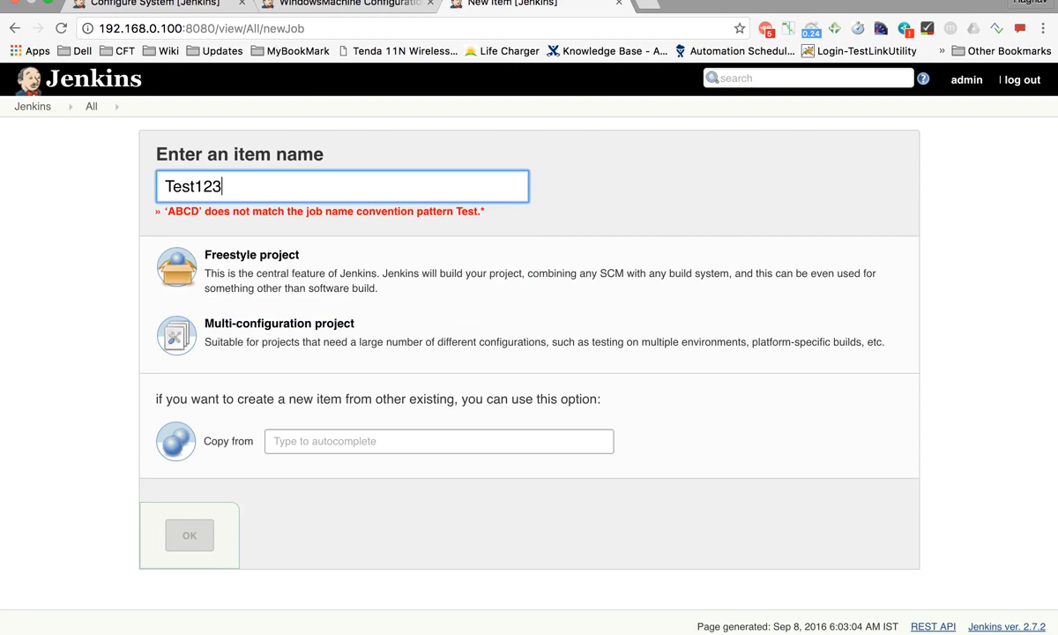
pyautogui.click(220, 265)
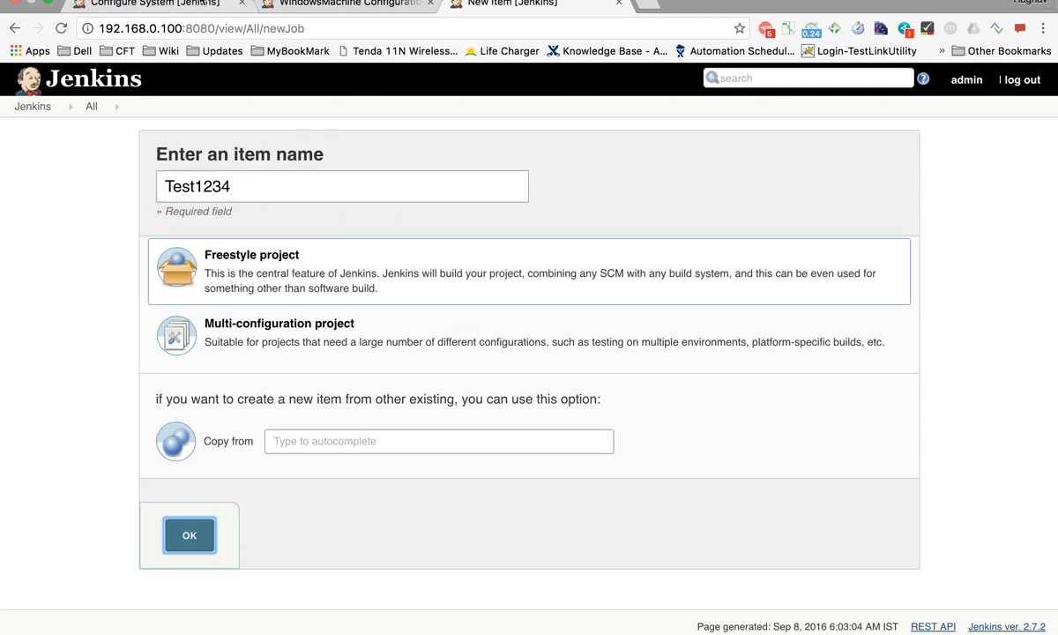
# Return to the Configure System page and set the project naming strategy to Default
pyautogui.click(211, 5)
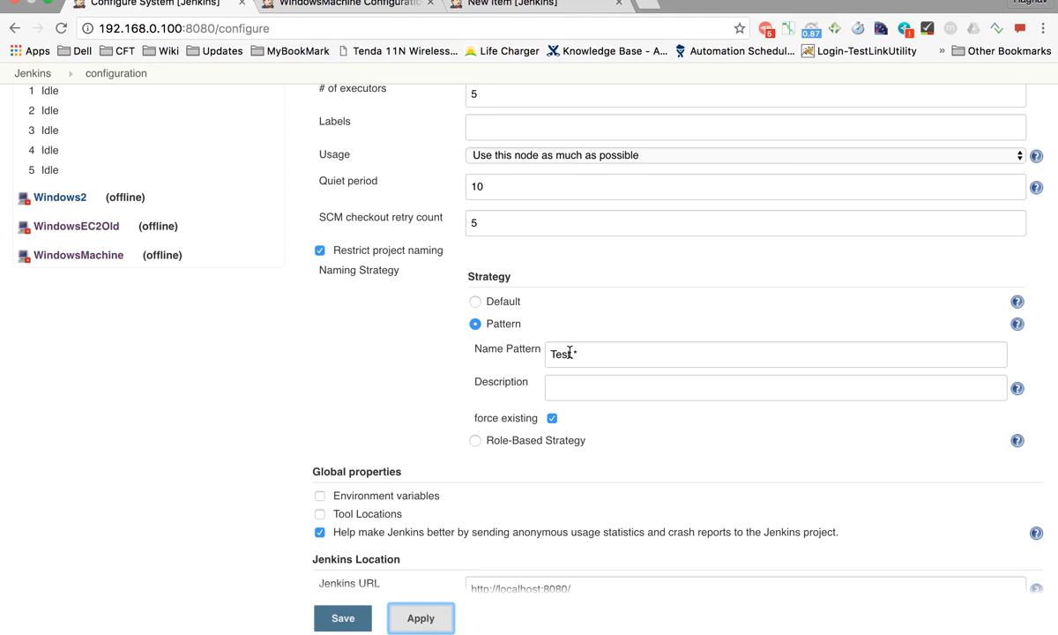
pyautogui.click(476, 303)
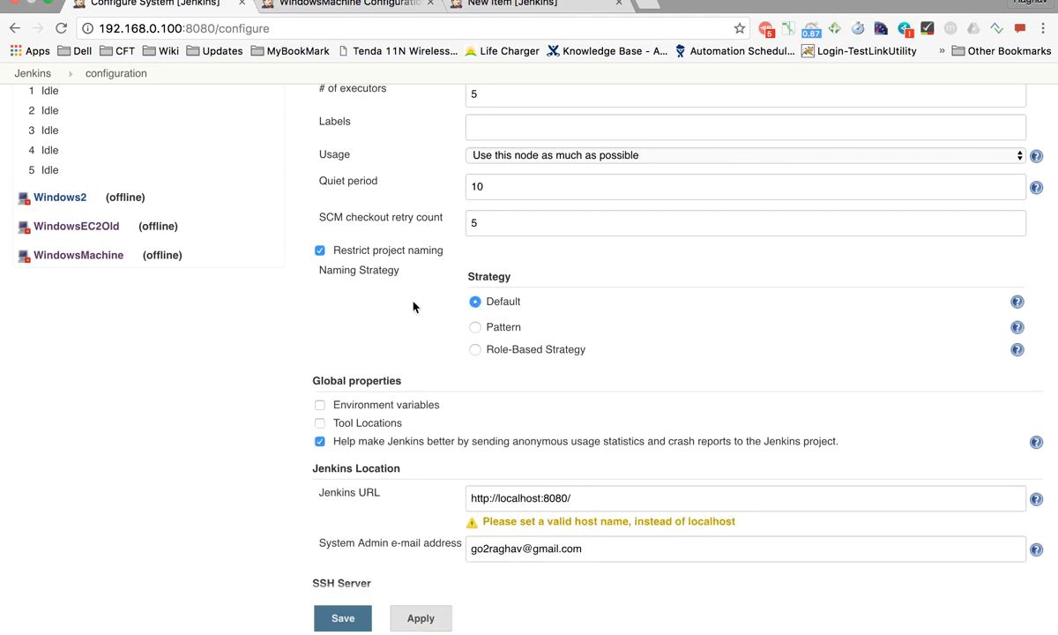
# Enable Environment variables under Global properties and add a variable named key with the value value
pyautogui.scroll(-5, 418, 316)
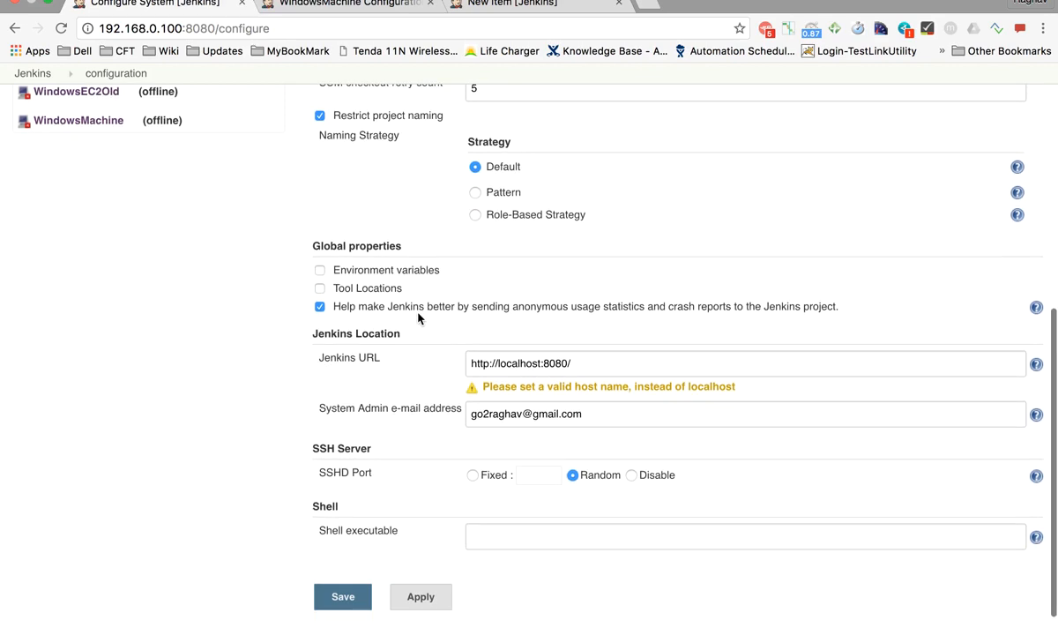
pyautogui.scroll(3, 420, 313)
pyautogui.hscroll(2, 421, 313)
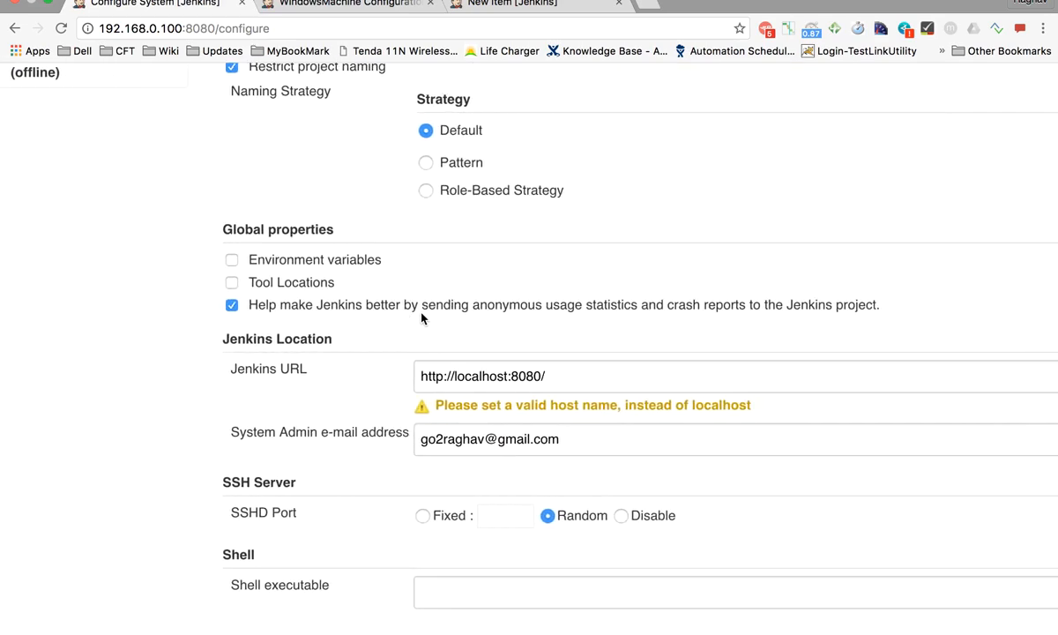
pyautogui.scroll(3, 423, 314)
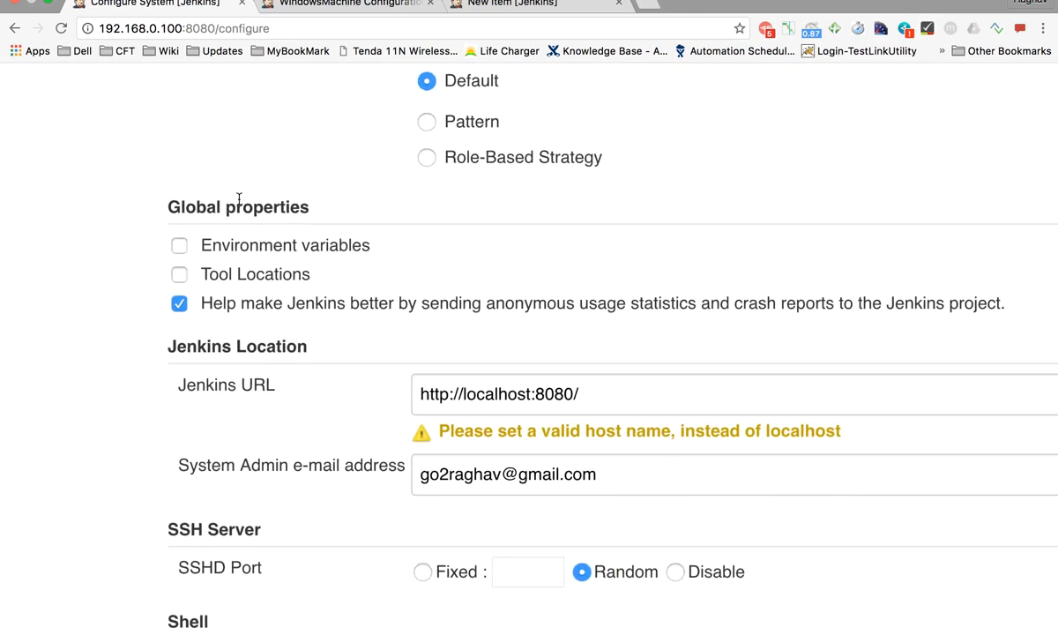
pyautogui.moveTo(155, 198); pyautogui.dragTo(312, 204)
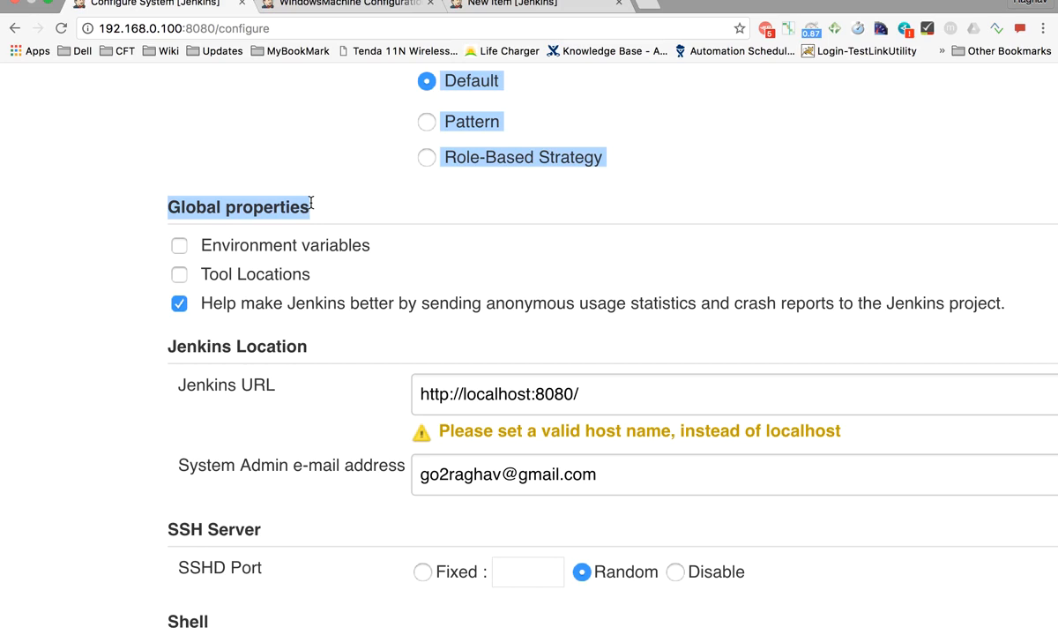
pyautogui.click(178, 245)
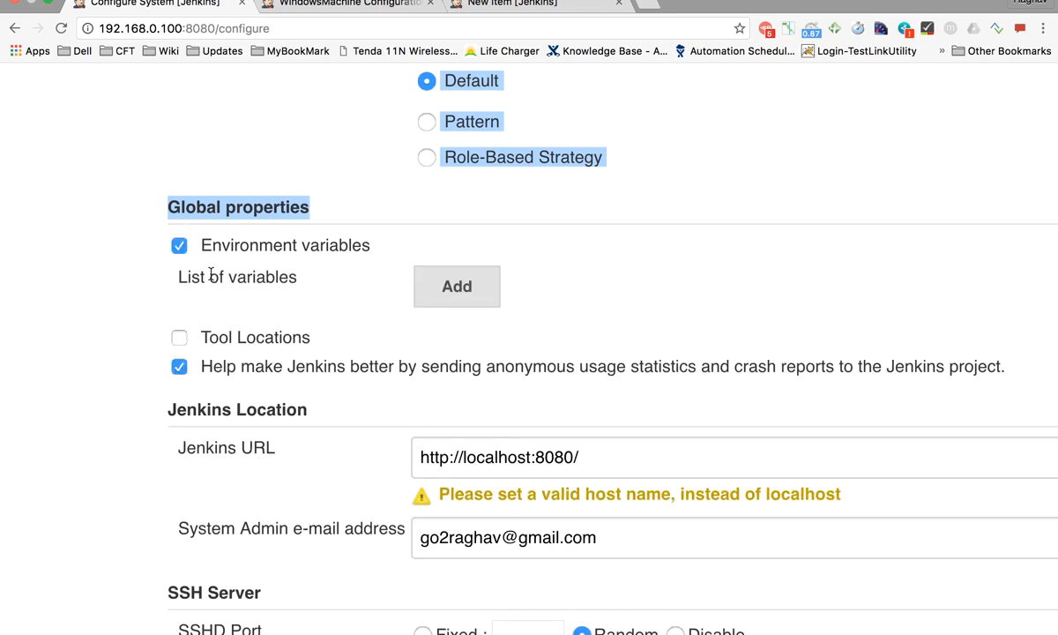
pyautogui.click(455, 287)
pyautogui.click(532, 296)
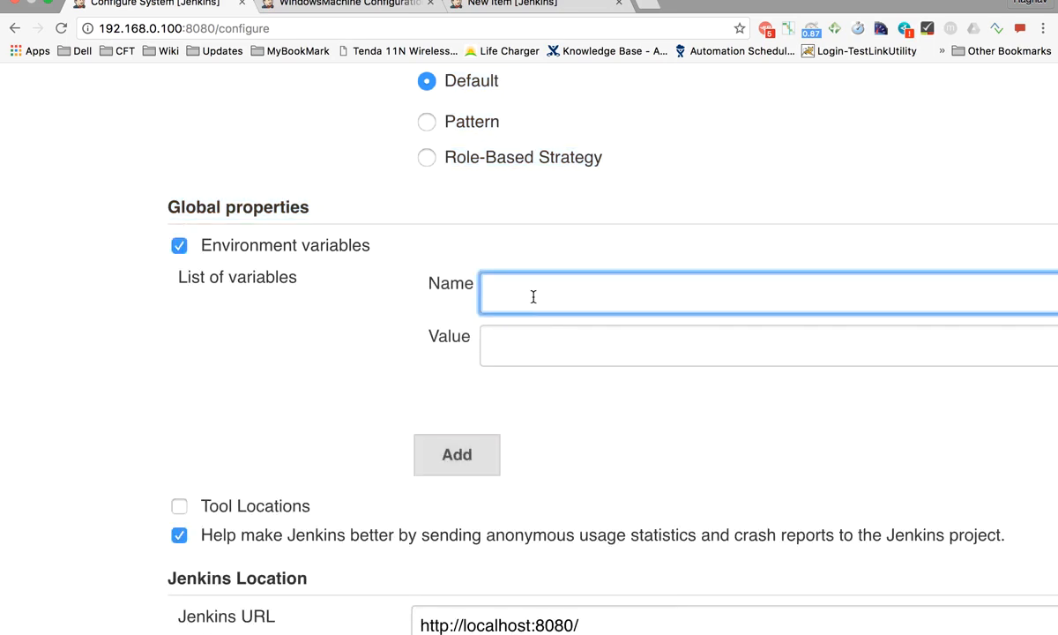
pyautogui.write('key')
pyautogui.press('Tab')
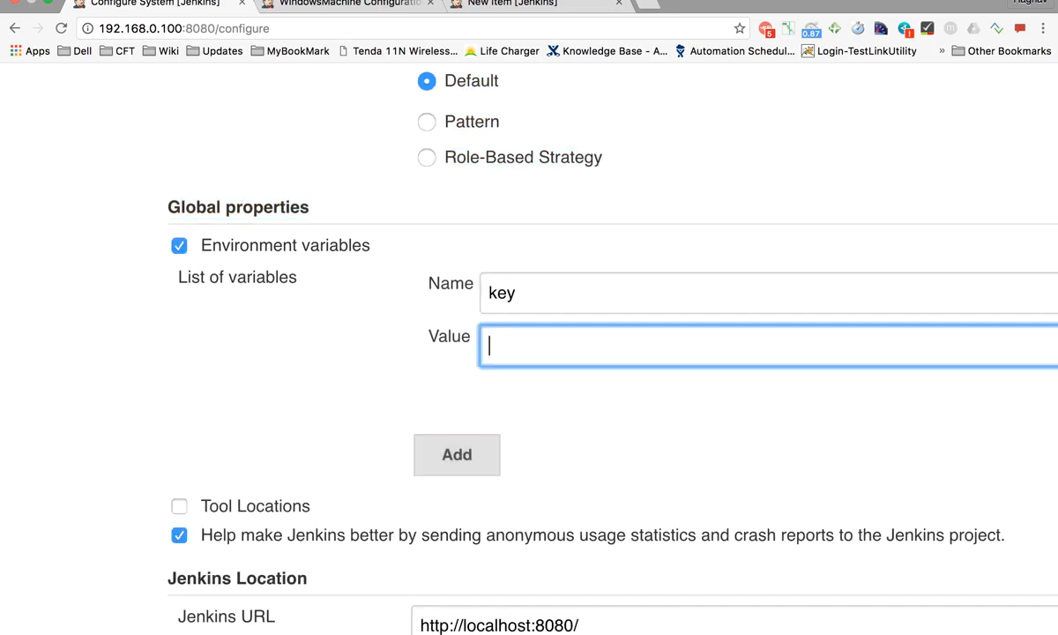
pyautogui.write('value')
# Change the environment variable to name key1 and value value1, and add a second blank variable entry
pyautogui.click(529, 295)
pyautogui.write('1')
pyautogui.click(566, 338)
pyautogui.write('1')
pyautogui.click(472, 466)
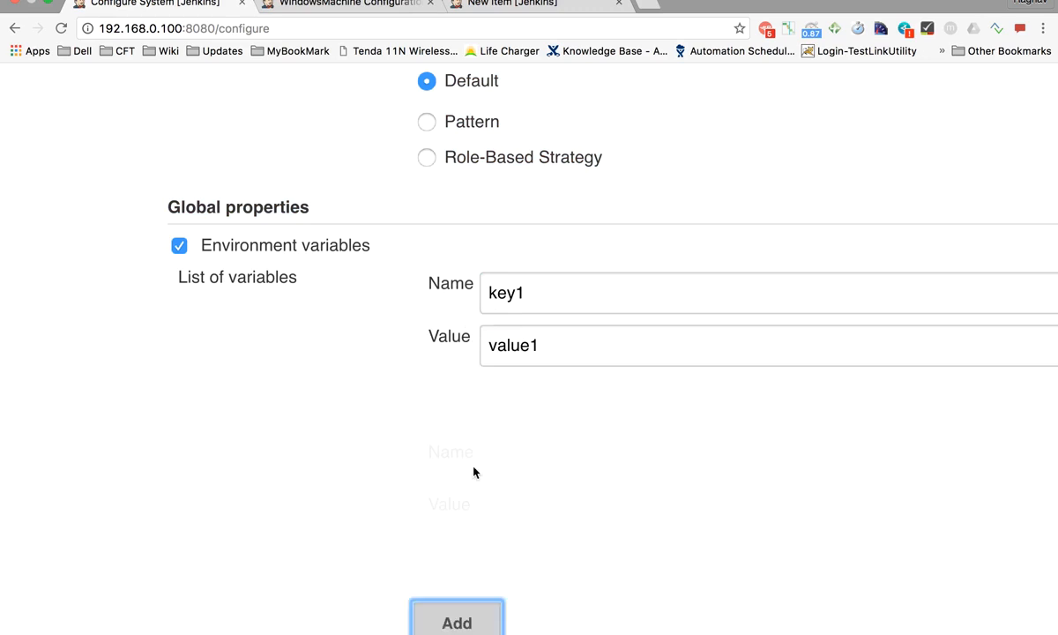
pyautogui.scroll(-1, 480, 308)
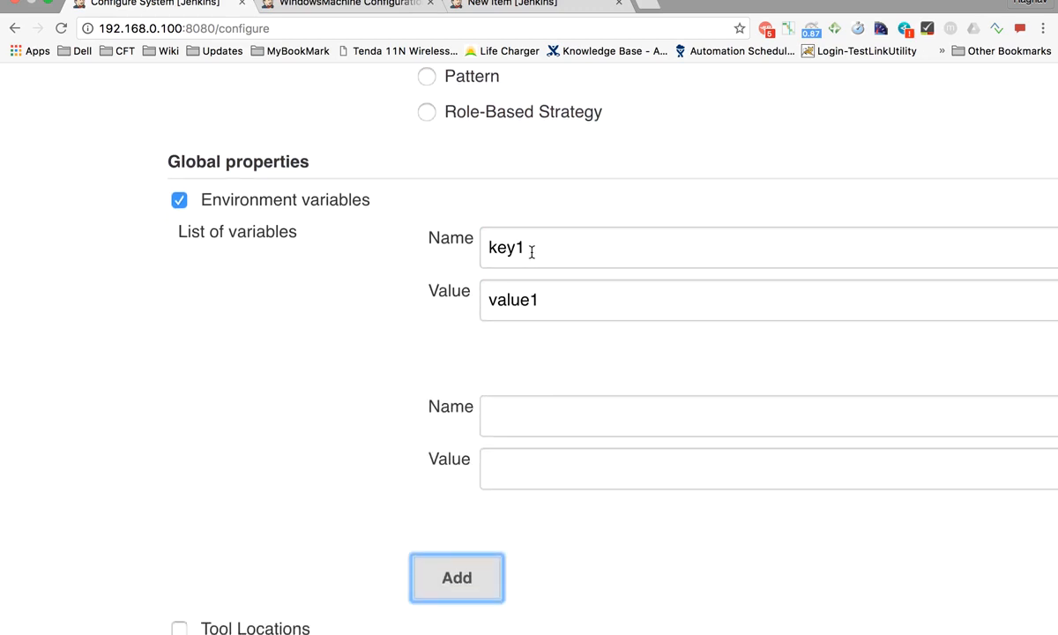
# Switch to the tutorial notes in the text editor and write the variable references ${key1} and $key1 on separate lines
pyautogui.moveTo(510, 250); pyautogui.dragTo(460, 243)
pyautogui.click(543, 302)
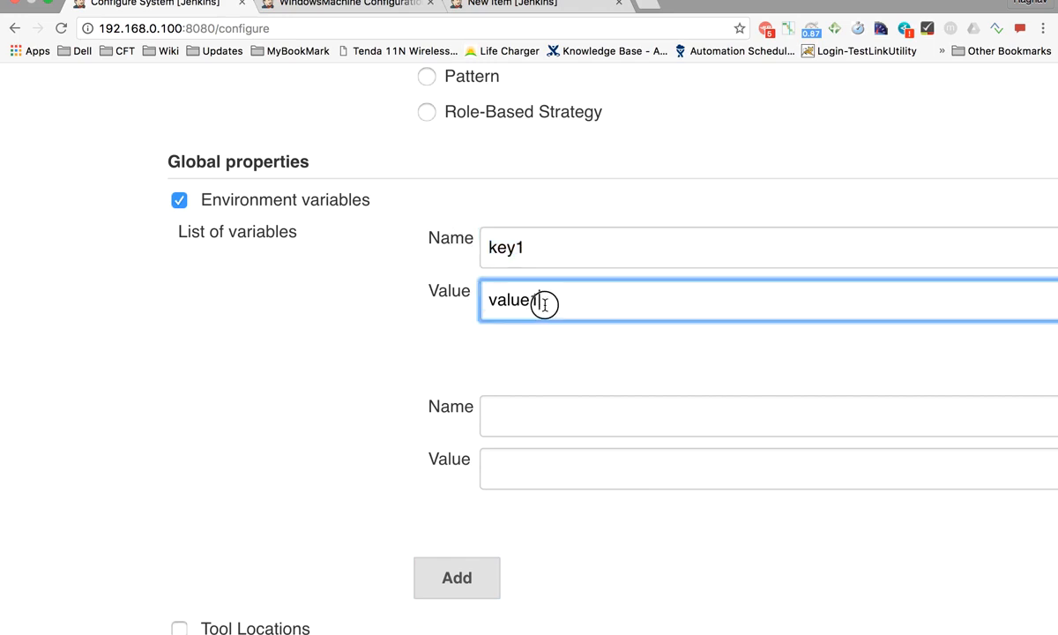
pyautogui.moveTo(543, 304); pyautogui.dragTo(482, 304)
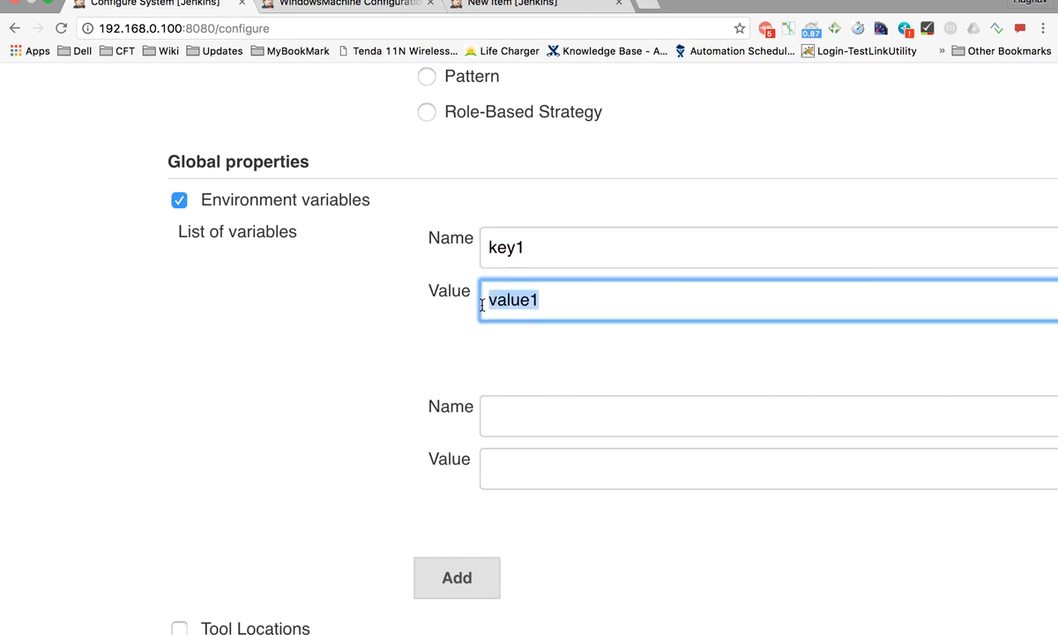
pyautogui.moveTo(523, 248); pyautogui.dragTo(481, 250)
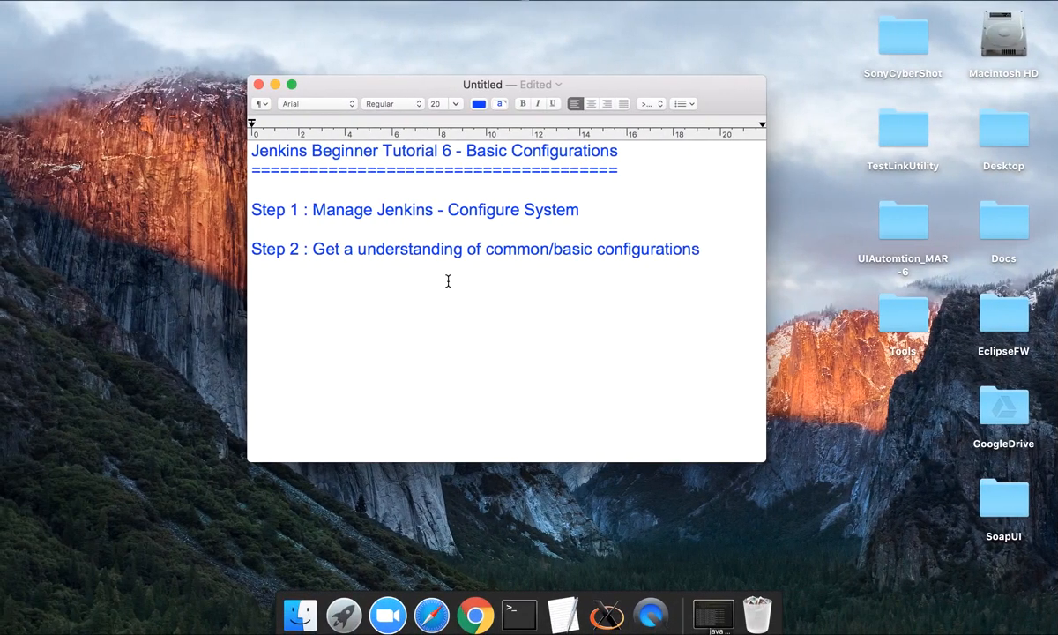
pyautogui.write('${key1}')
pyautogui.press('Return')
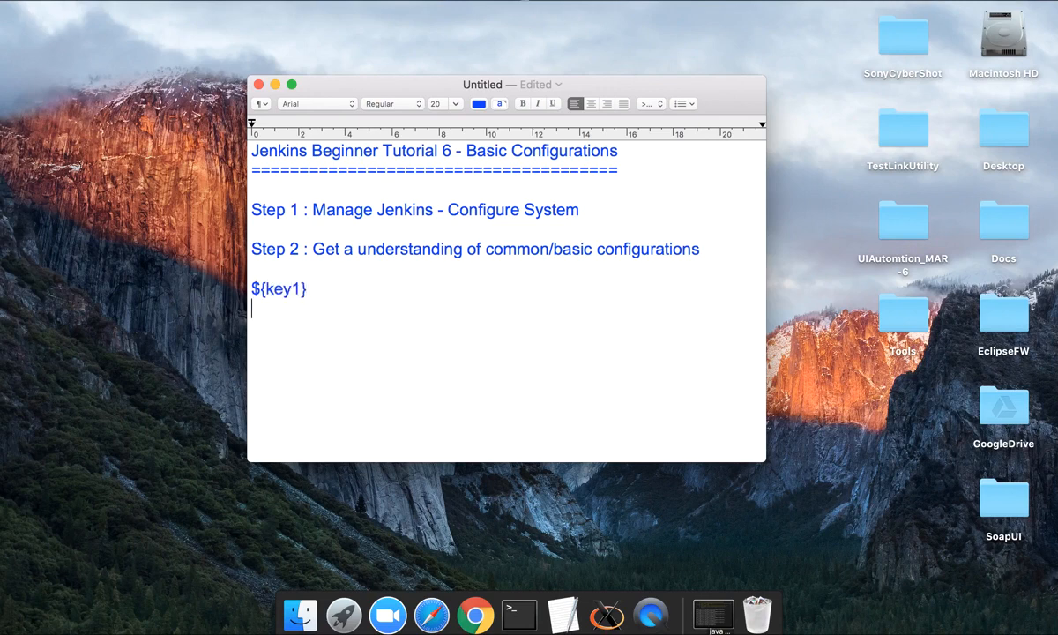
pyautogui.write('$key1')
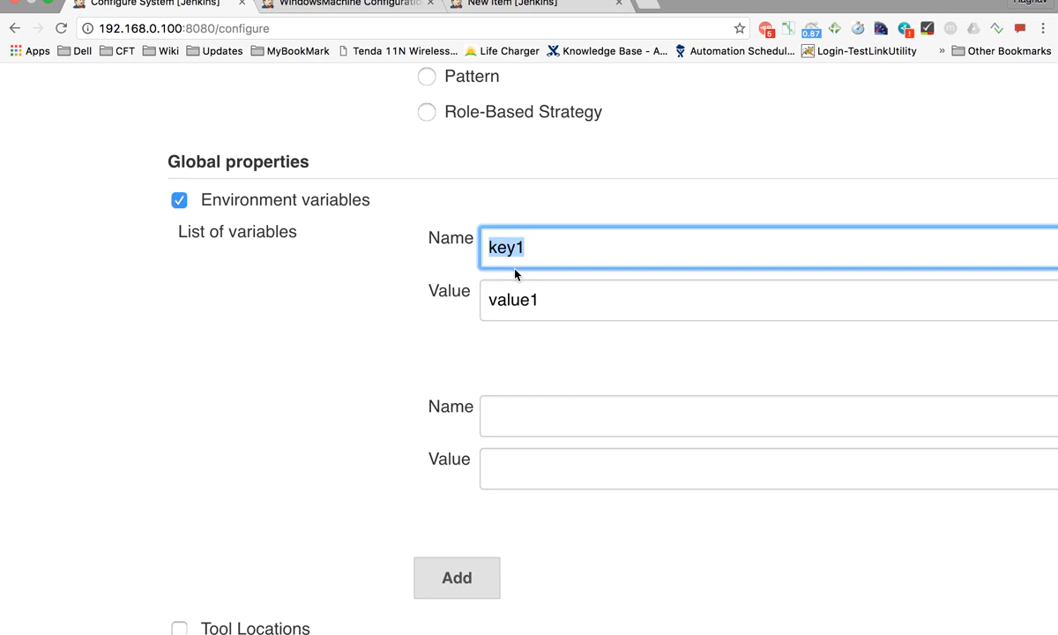
# Delete the key1 environment variable and disable Environment variables under Global properties
pyautogui.hscroll(5, 432, 441)
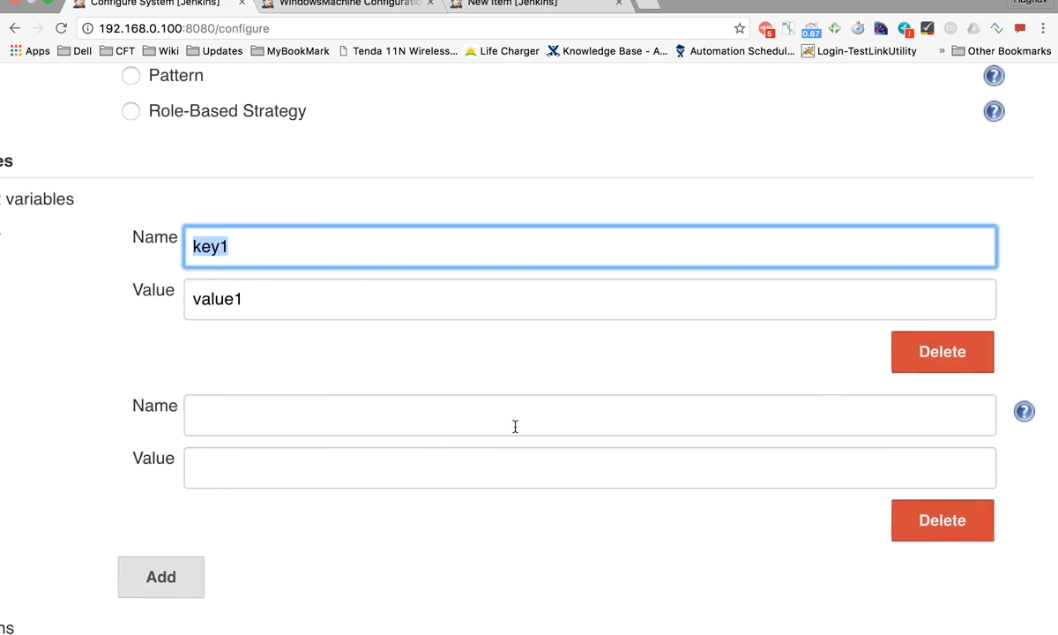
pyautogui.click(912, 362)
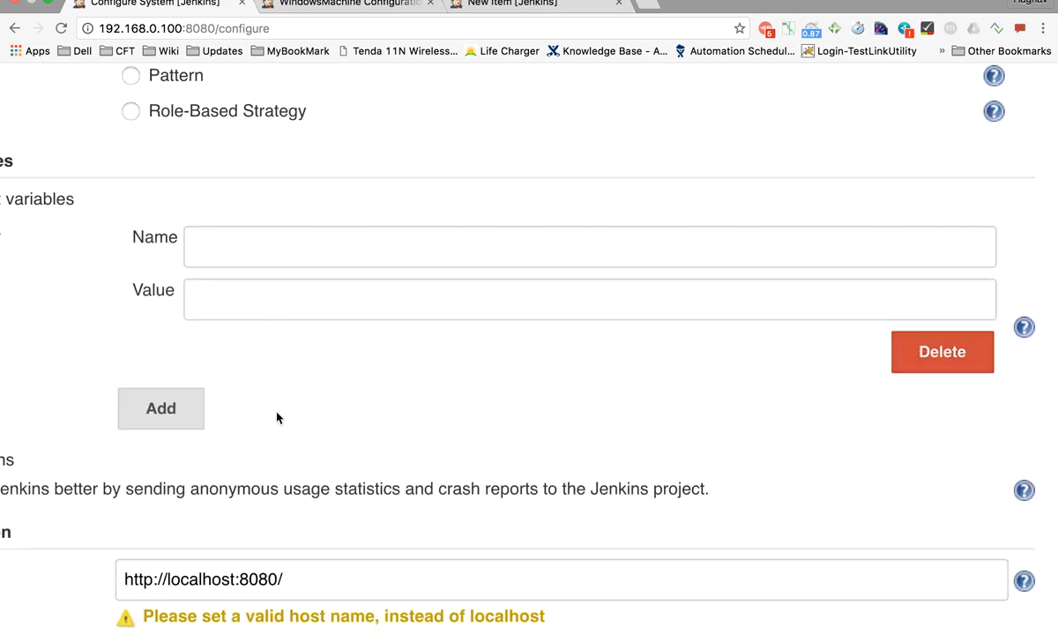
pyautogui.hscroll(-5, 276, 419)
pyautogui.click(328, 199)
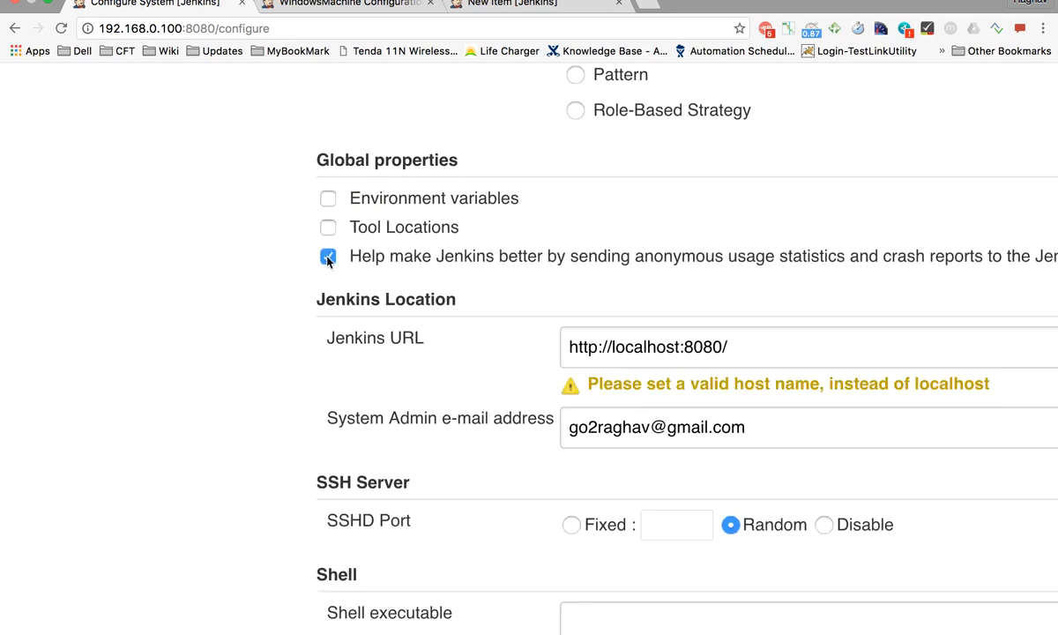
# Turn Tool Locations on and off again to review its list of tool locations
pyautogui.click(328, 229)
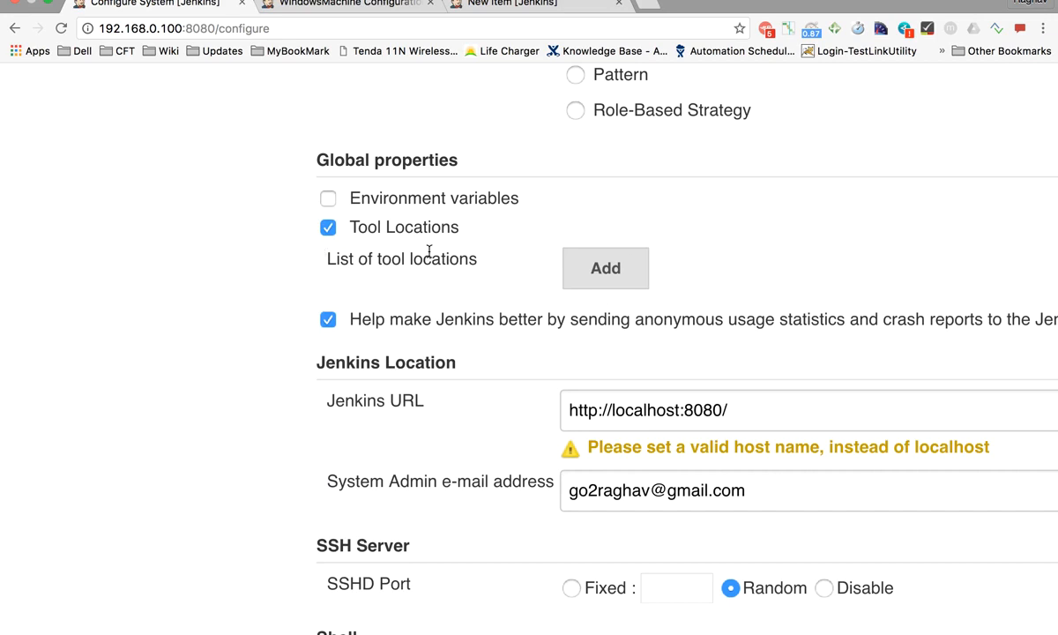
pyautogui.click(339, 231)
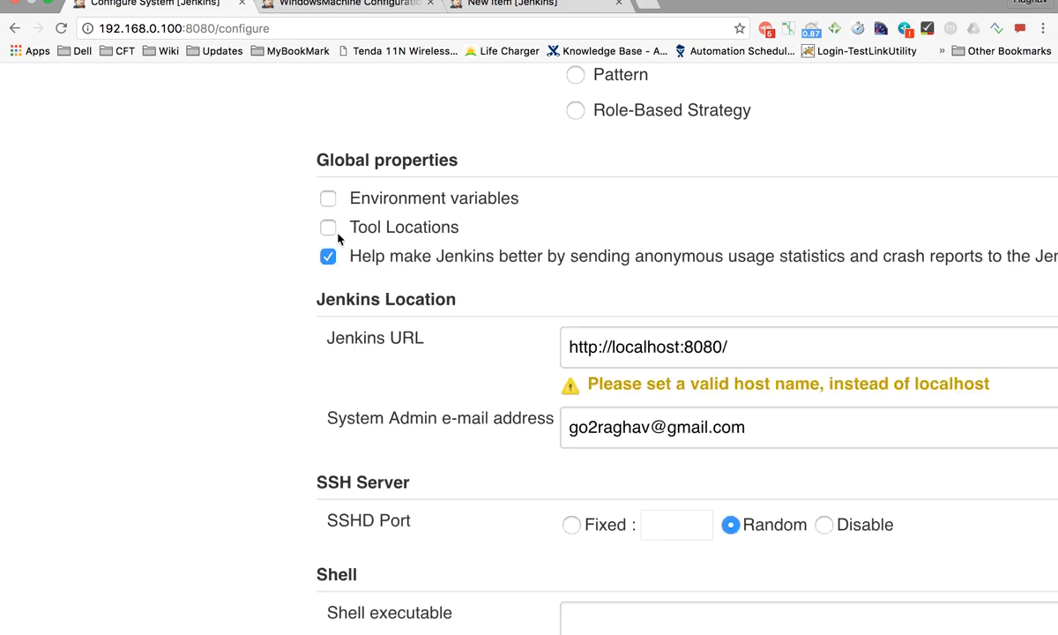
# Replace localhost in the Jenkins URL with the host address 192.168.0.100 copied from the browser's page address
pyautogui.hscroll(4, 389, 359)
pyautogui.scroll(-3, 389, 359)
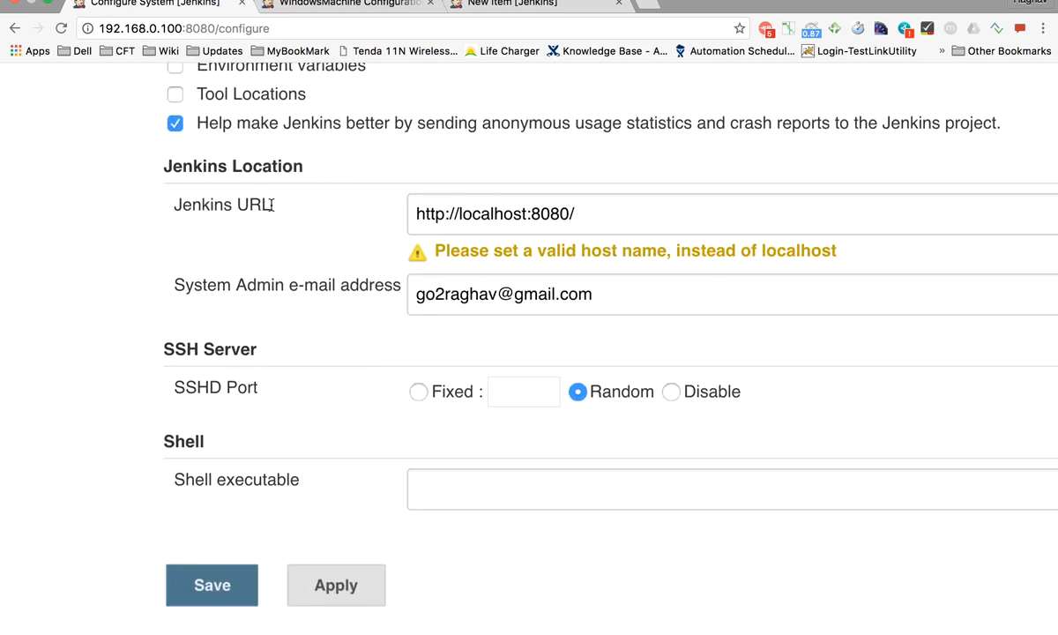
pyautogui.doubleClick(490, 214)
pyautogui.click(344, 230)
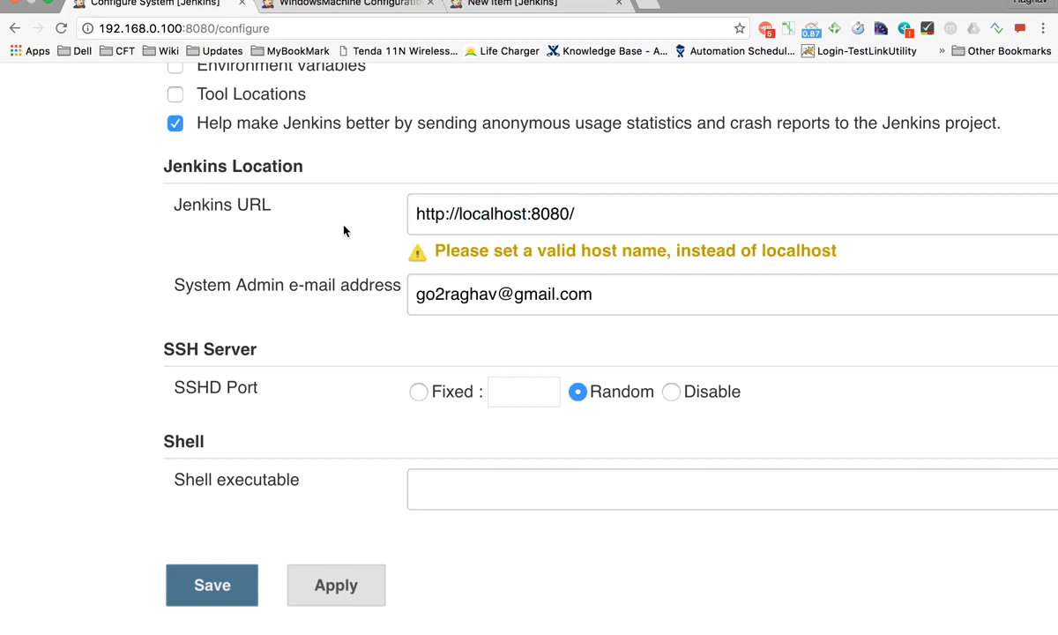
pyautogui.doubleClick(490, 214)
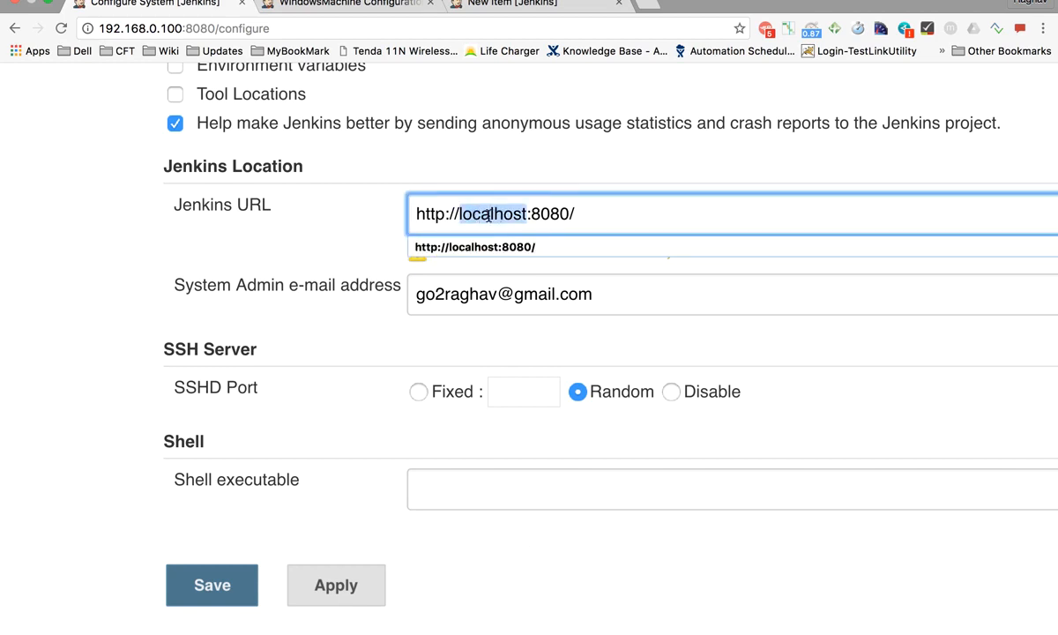
pyautogui.click(168, 33)
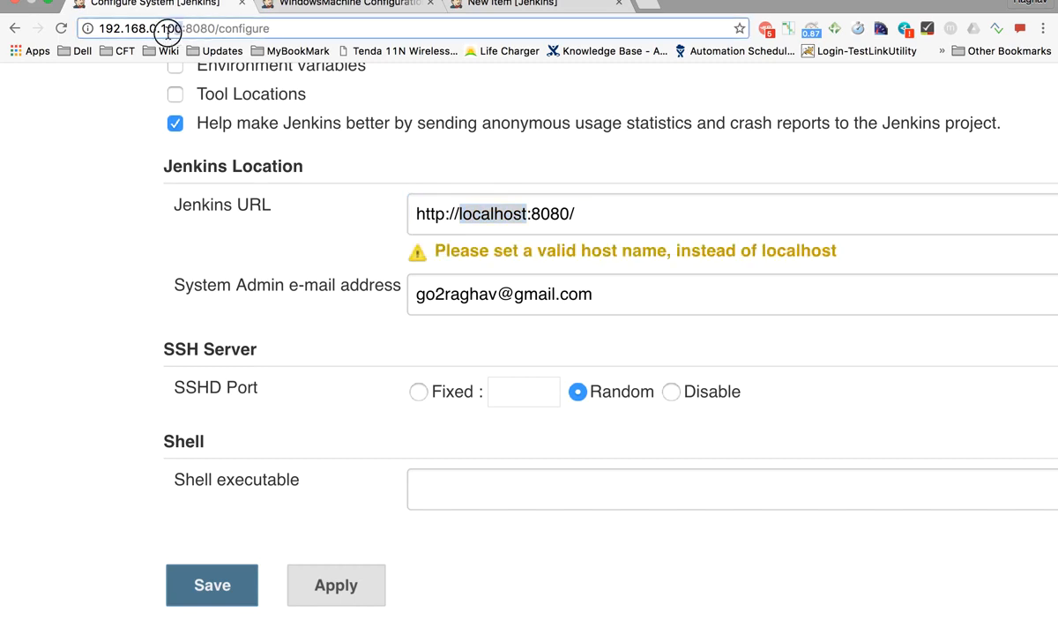
pyautogui.doubleClick(176, 30)
pyautogui.hotkey('ctrl', 'c')
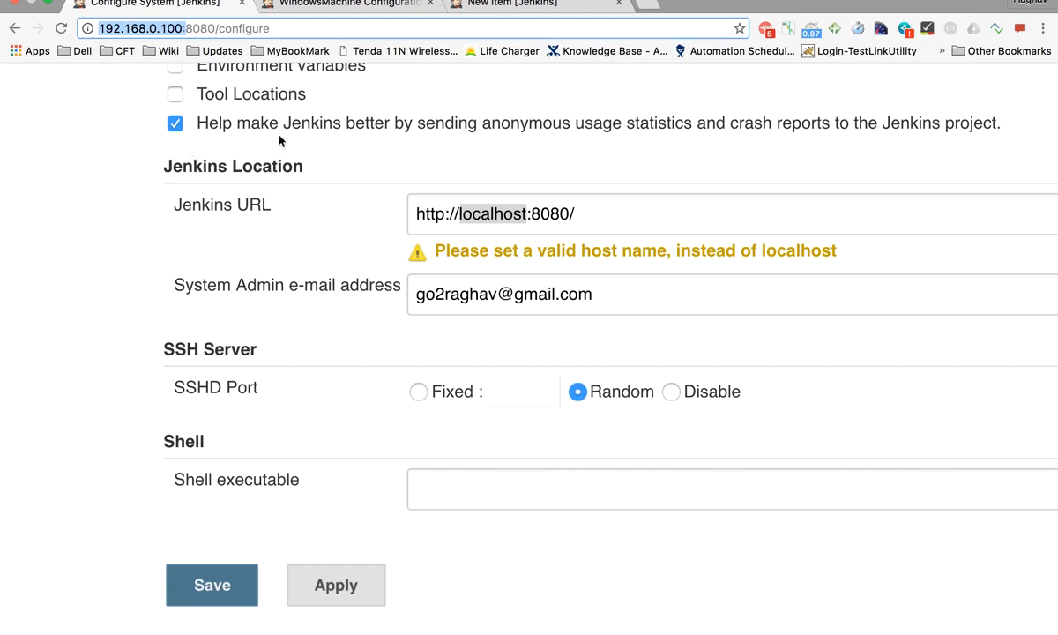
pyautogui.doubleClick(493, 213)
pyautogui.hotkey('ctrl', 'v')
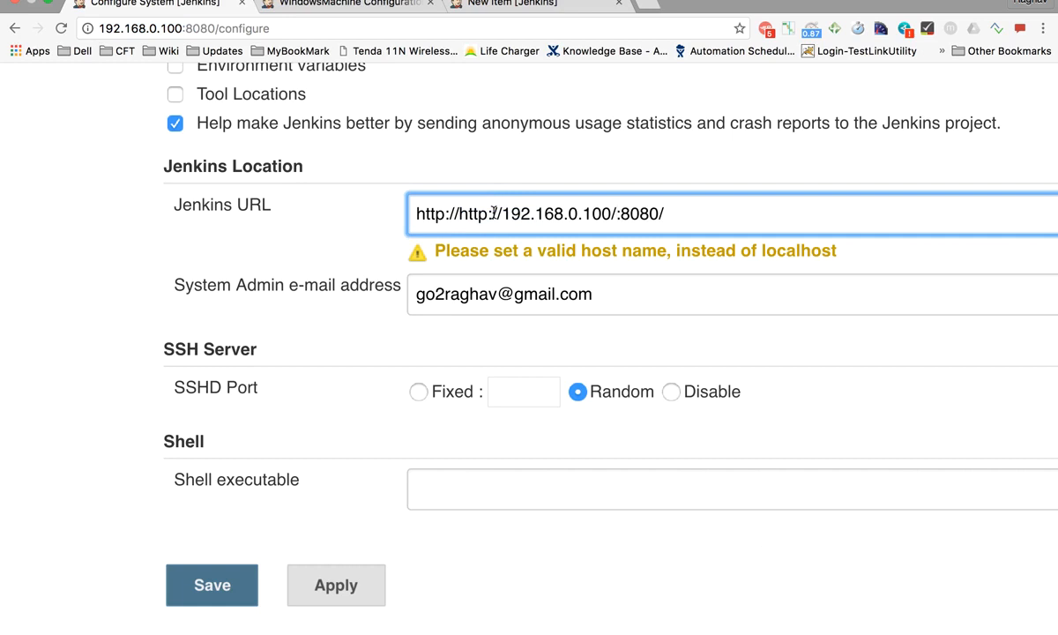
pyautogui.click(506, 215)
pyautogui.moveTo(507, 215); pyautogui.dragTo(459, 214)
pyautogui.press('BackSpace')
pyautogui.click(338, 255)
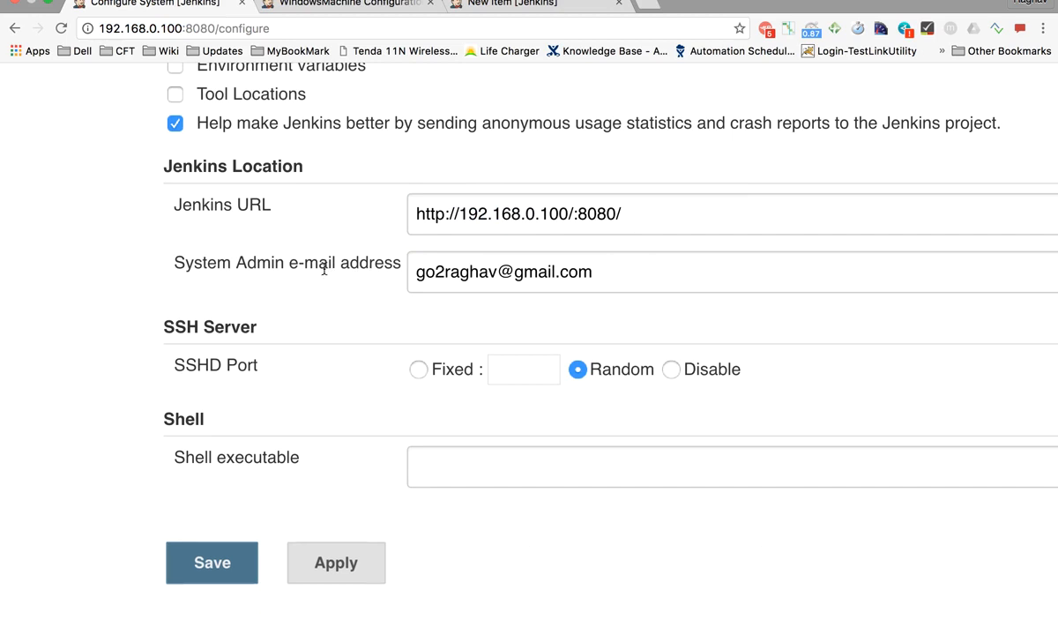
# Examine the System Admin e-mail address and the SSH Server port options
pyautogui.moveTo(604, 276); pyautogui.dragTo(379, 277)
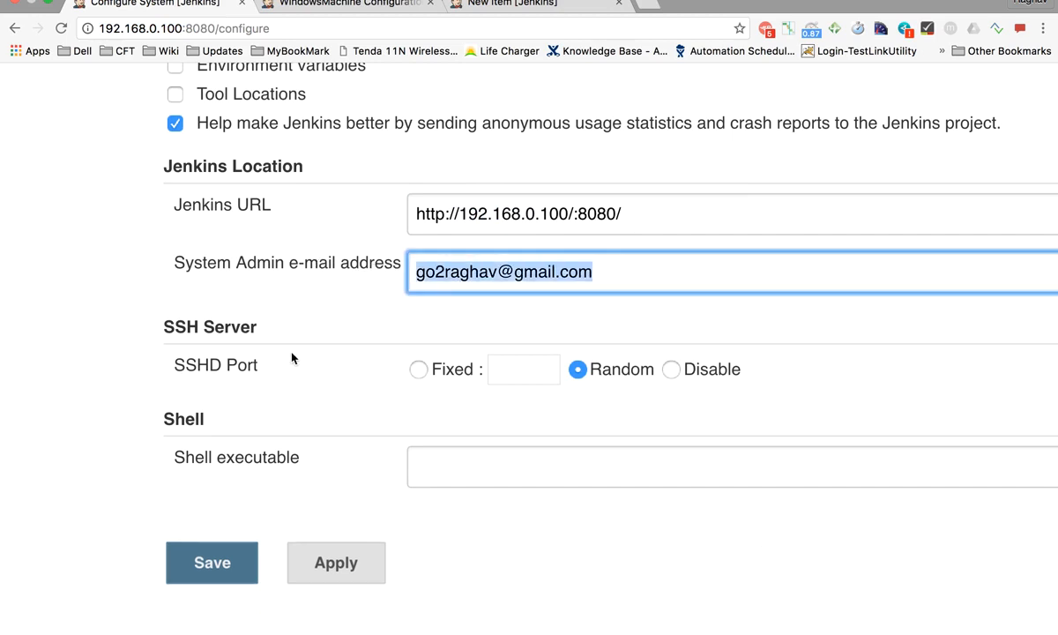
pyautogui.scroll(-2, 292, 359)
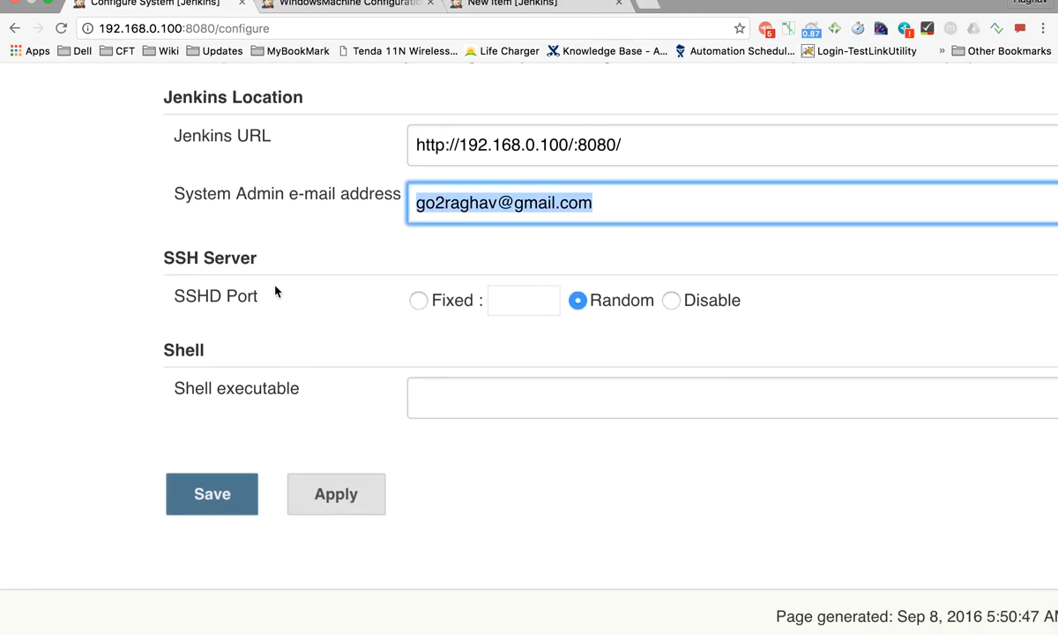
pyautogui.moveTo(264, 255); pyautogui.dragTo(167, 256)
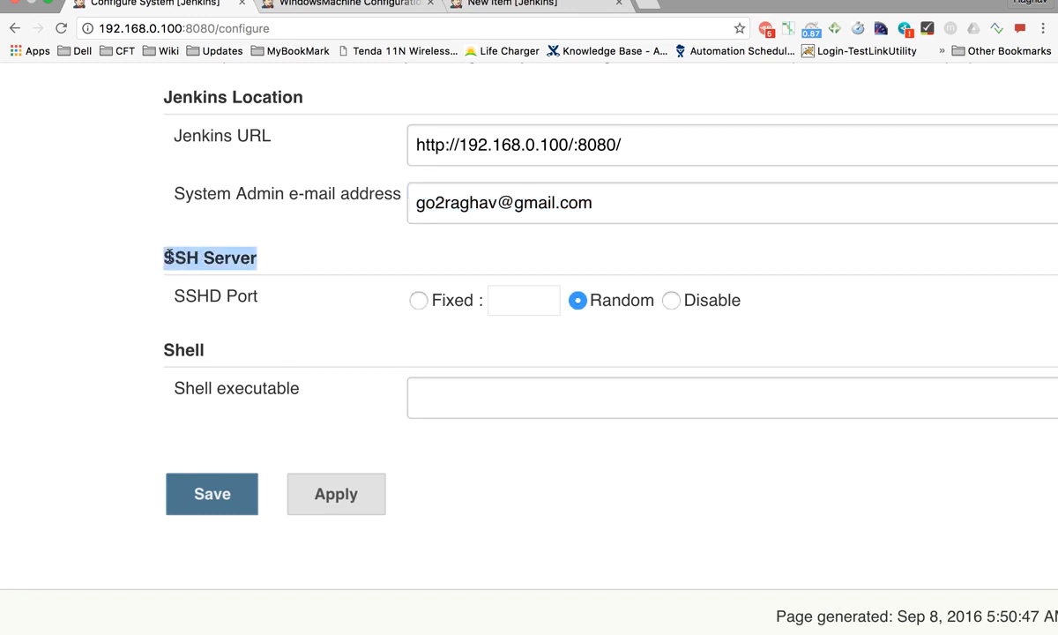
pyautogui.click(329, 313)
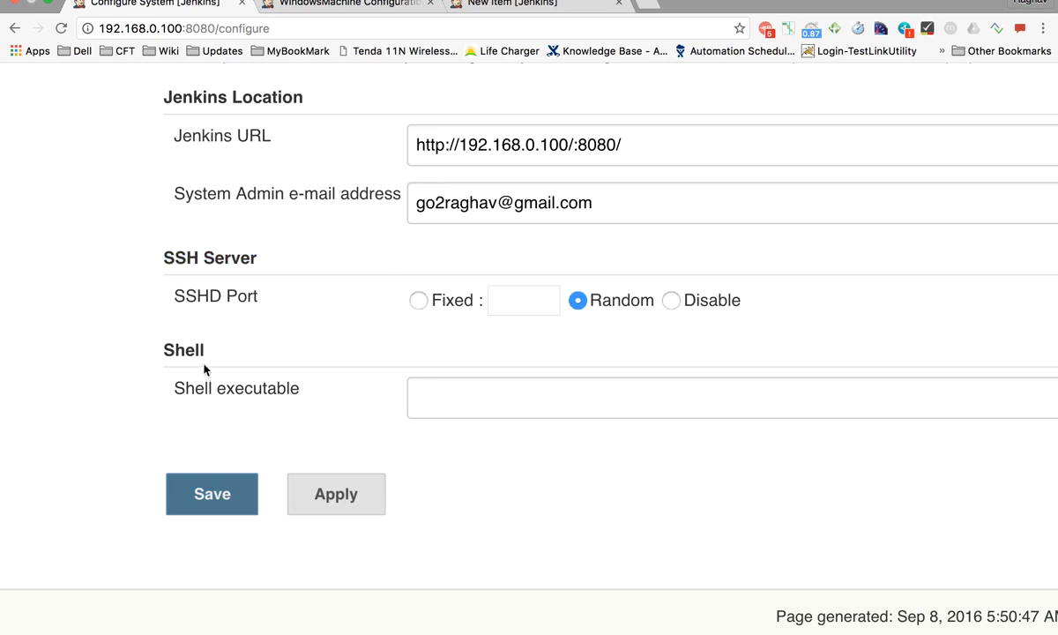
# Enter c:/cmd.exe as an example Shell executable path and clear the field again
pyautogui.scroll(-2, 203, 362)
pyautogui.click(481, 399)
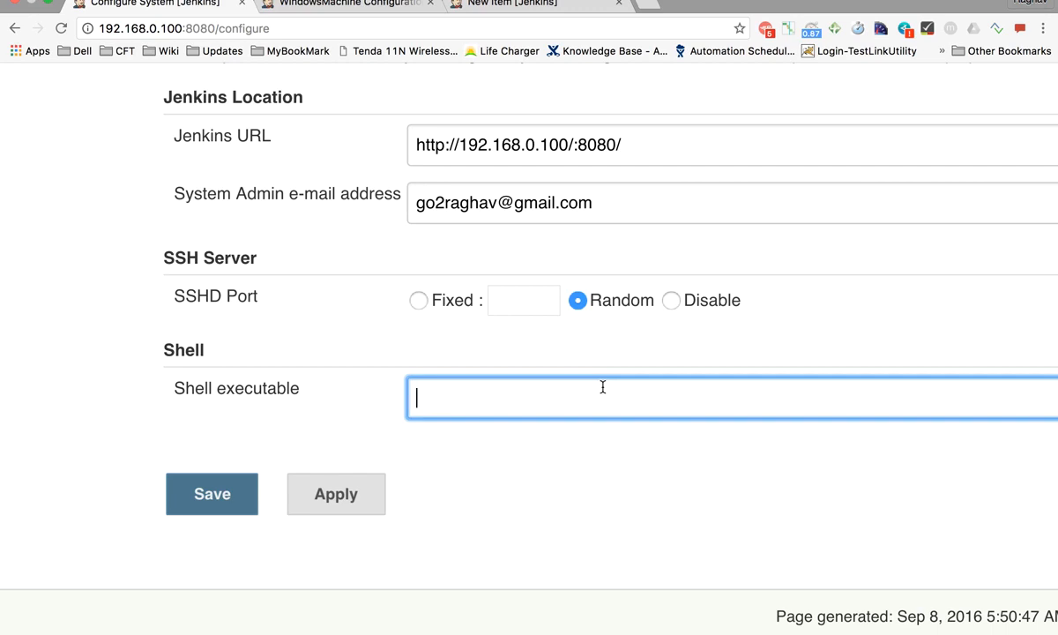
pyautogui.write('c:/cmd.exe')
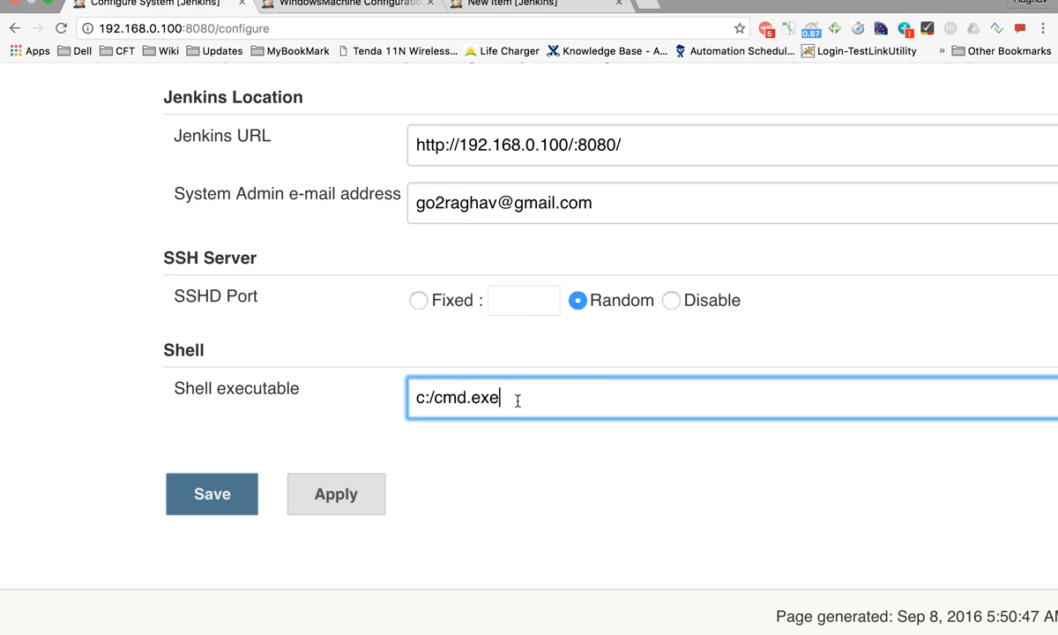
pyautogui.tripleClick(443, 384)
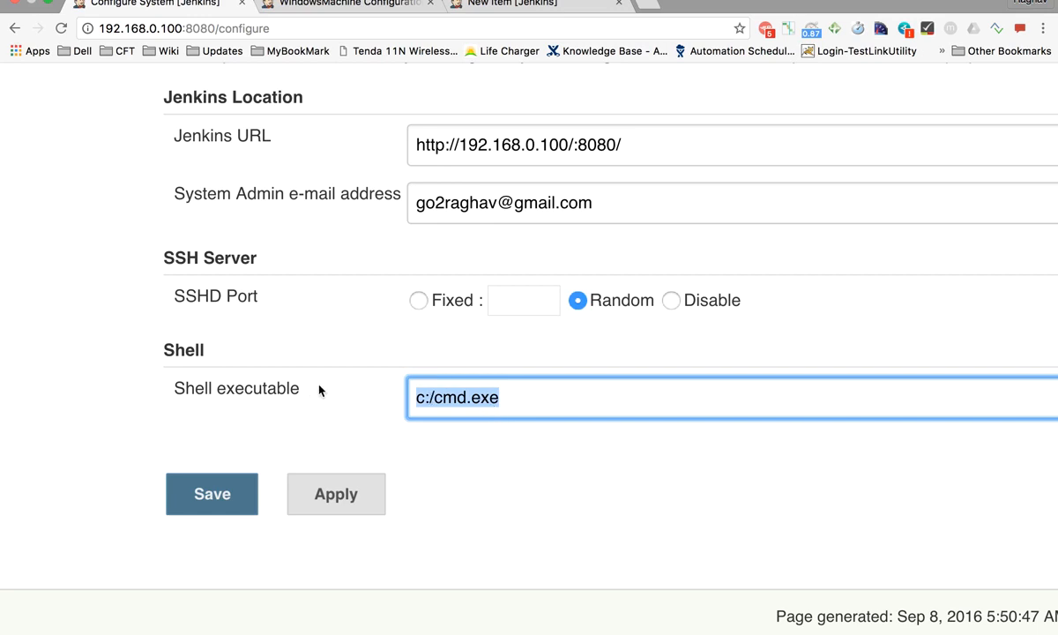
pyautogui.press('BackSpace')
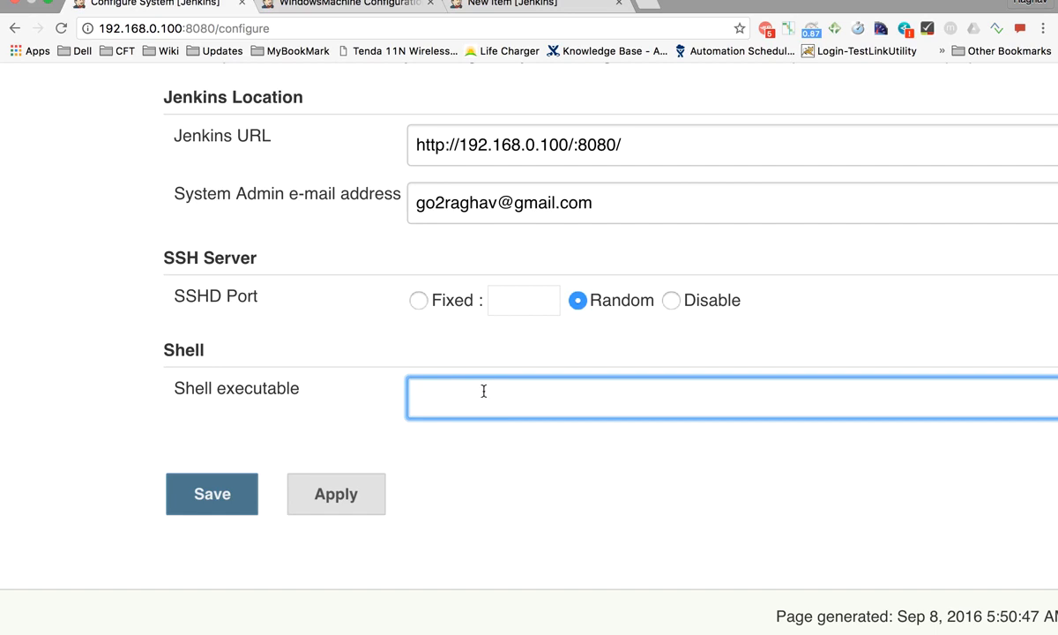
pyautogui.click(337, 429)
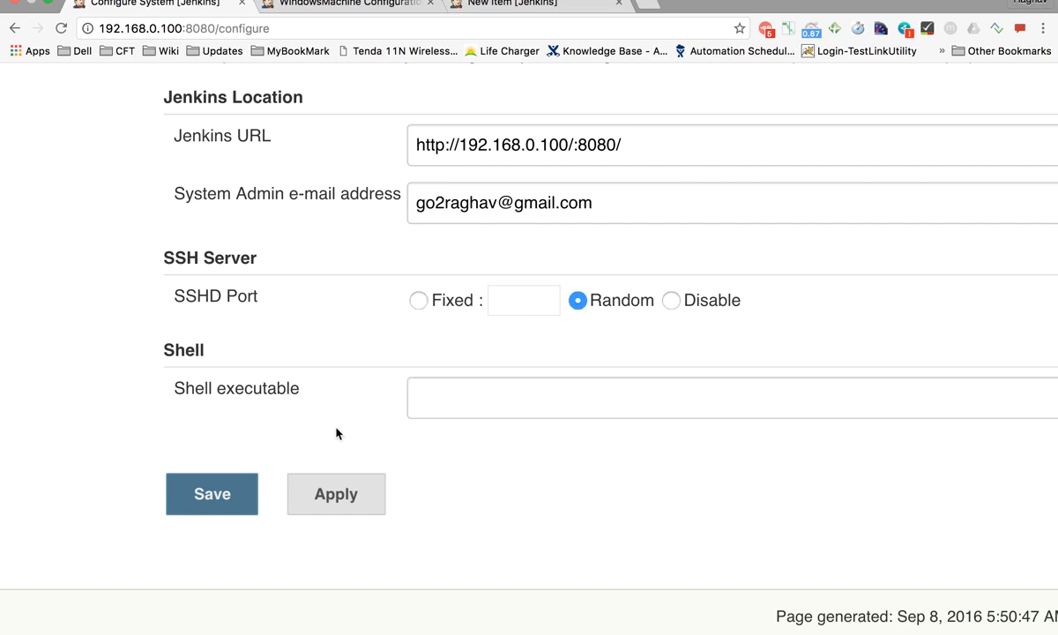
pyautogui.scroll(-5, 337, 433)
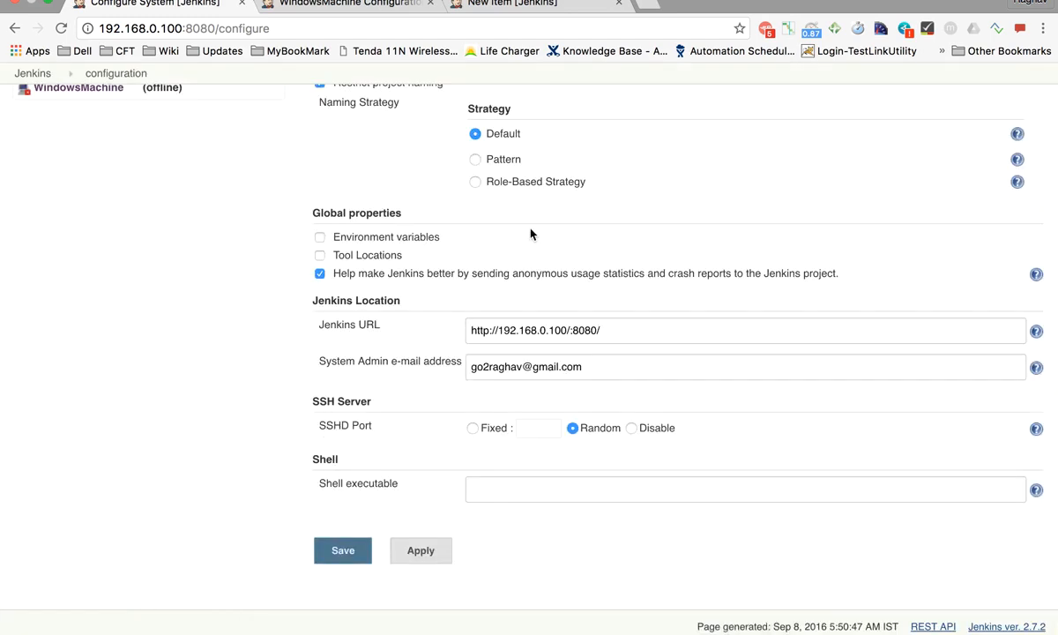
pyautogui.scroll(10, 531, 234)
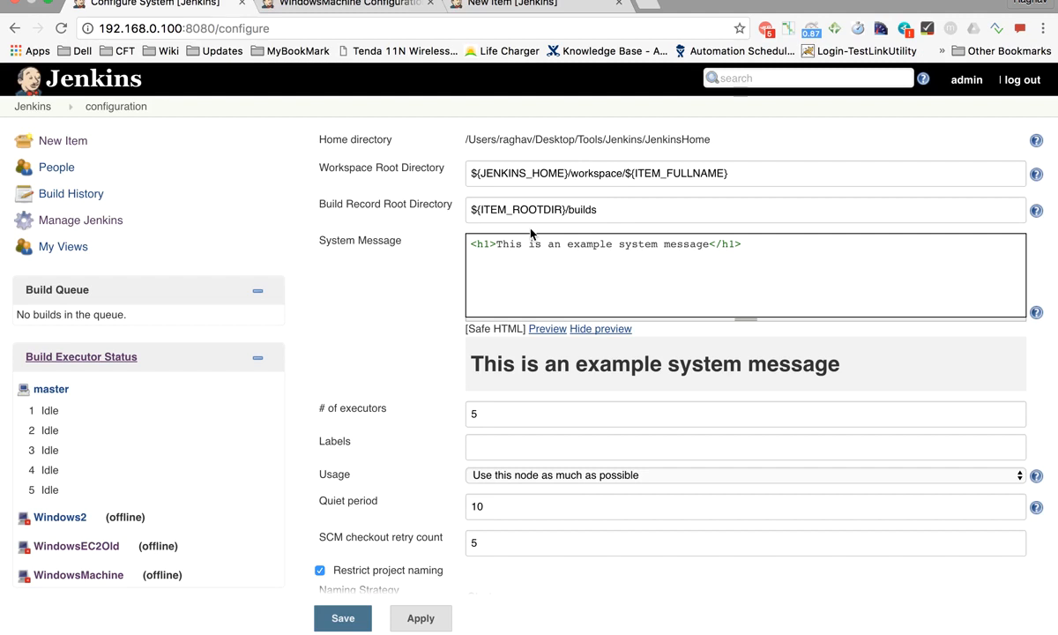
pyautogui.moveTo(518, 1)
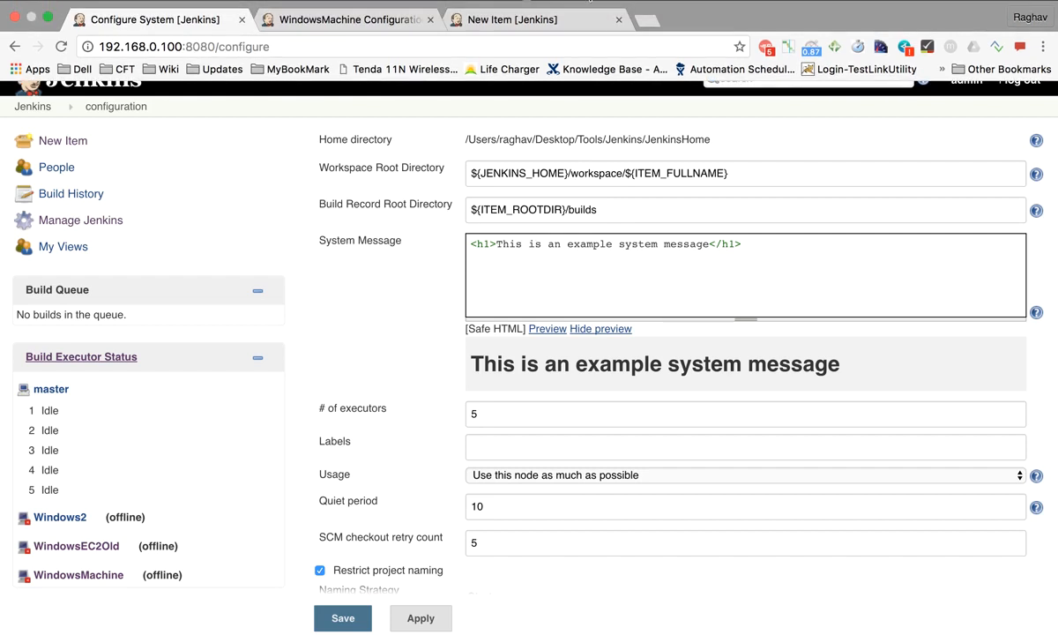